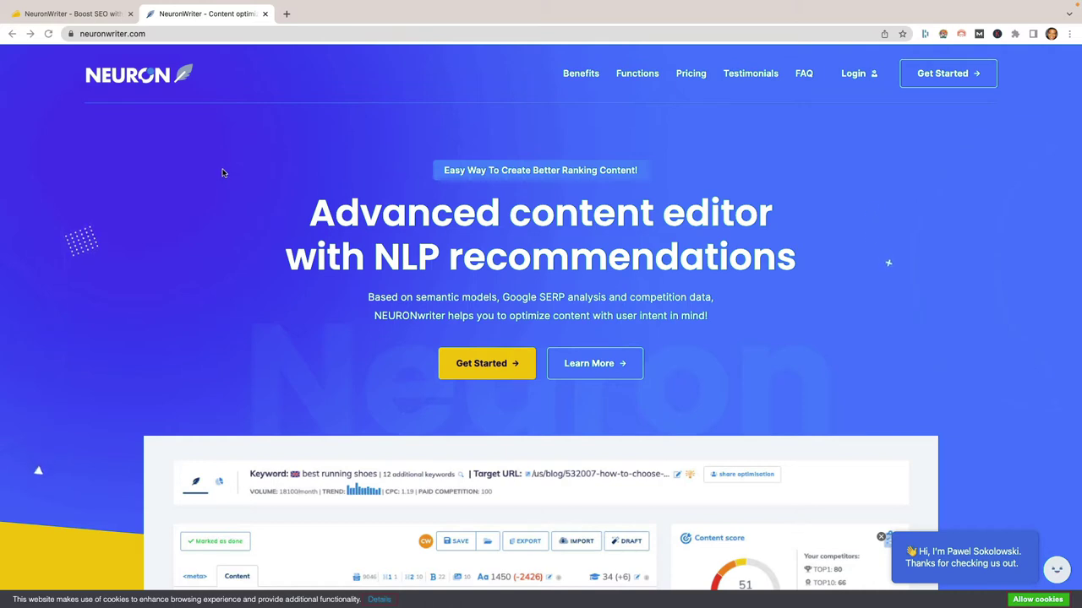
# - Review the NeuronWriter lifetime deal and its one-time purchase price on the AppSumo product page
pyautogui.click(87, 20)
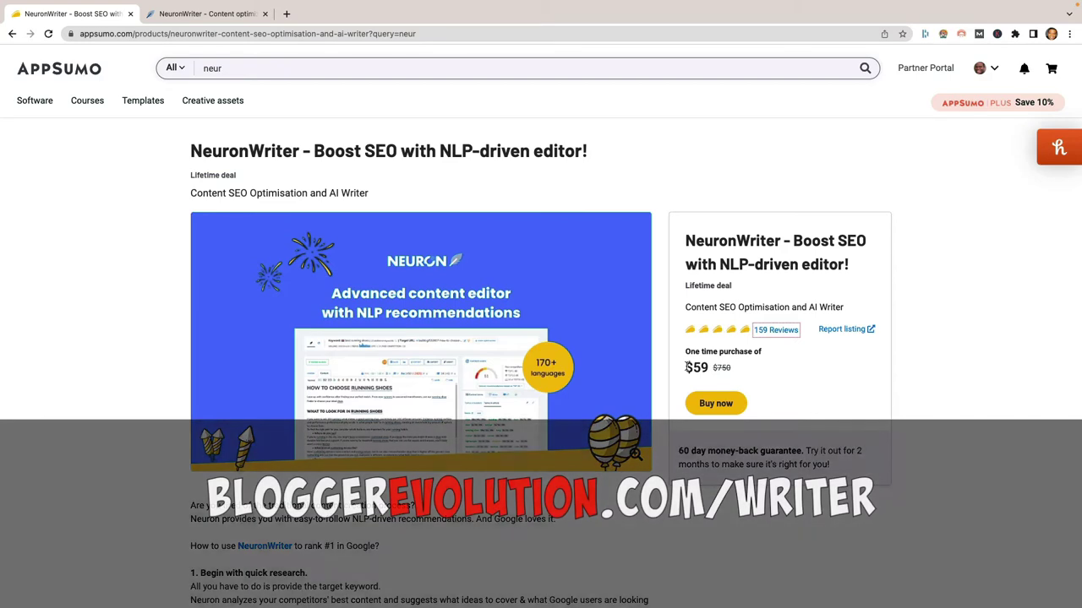
pyautogui.moveTo(685, 368); pyautogui.dragTo(719, 369)
pyautogui.click(760, 369)
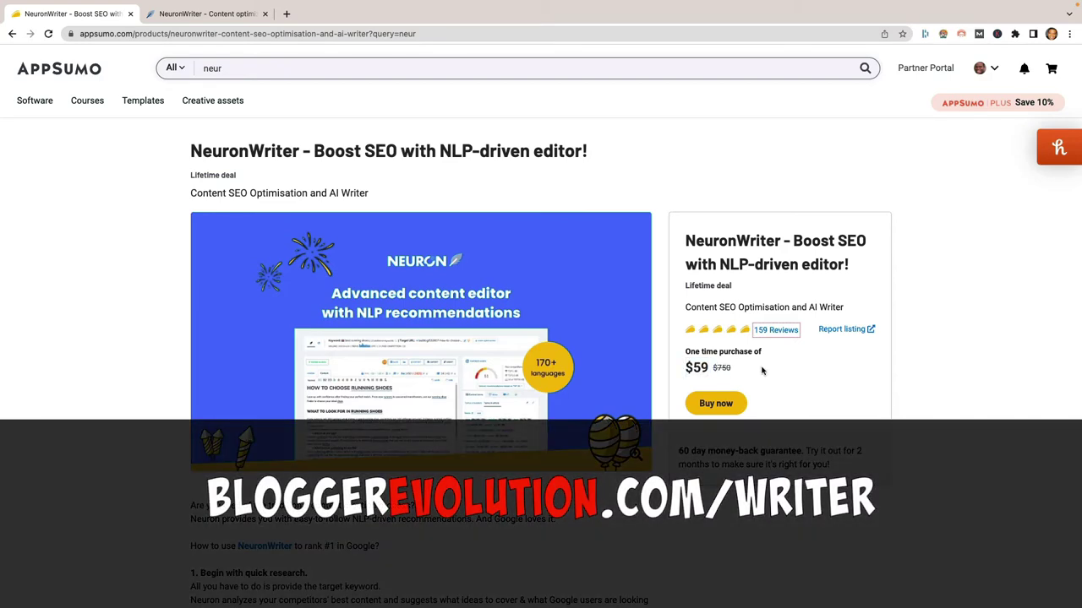
pyautogui.tripleClick(706, 288)
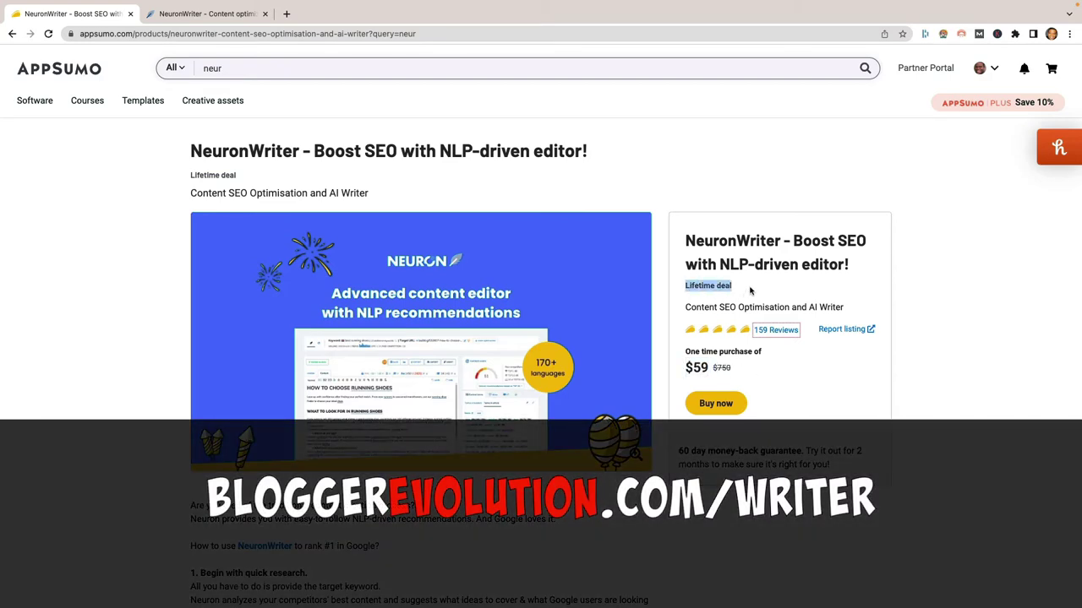
pyautogui.click(752, 293)
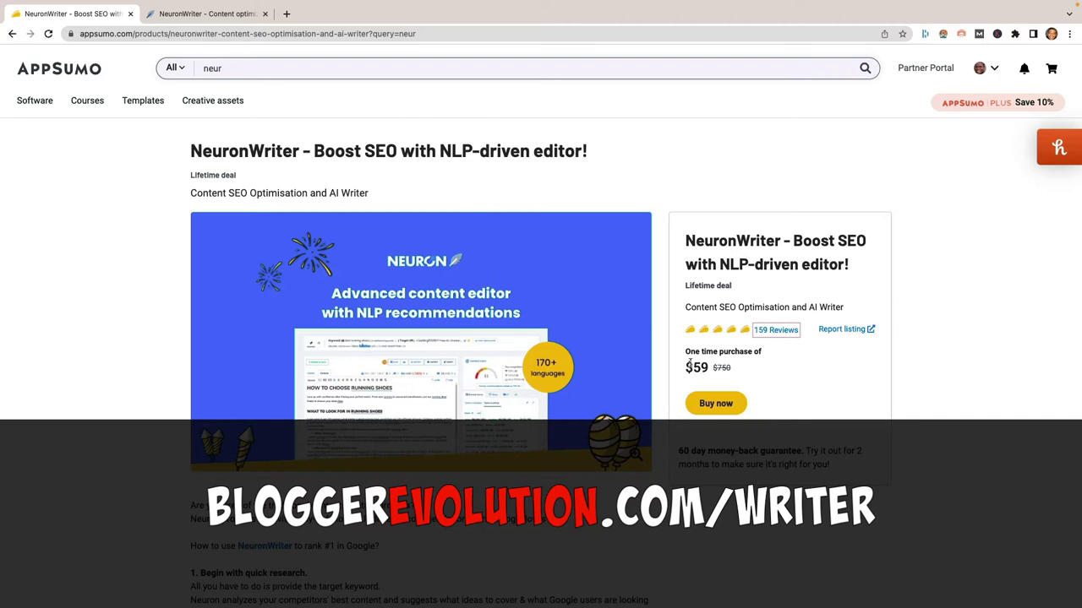
pyautogui.moveTo(683, 370)
pyautogui.mouseDown()
pyautogui.moveTo(732, 369)
pyautogui.moveTo(686, 370)
pyautogui.mouseUp()
pyautogui.moveTo(685, 368); pyautogui.dragTo(737, 374)
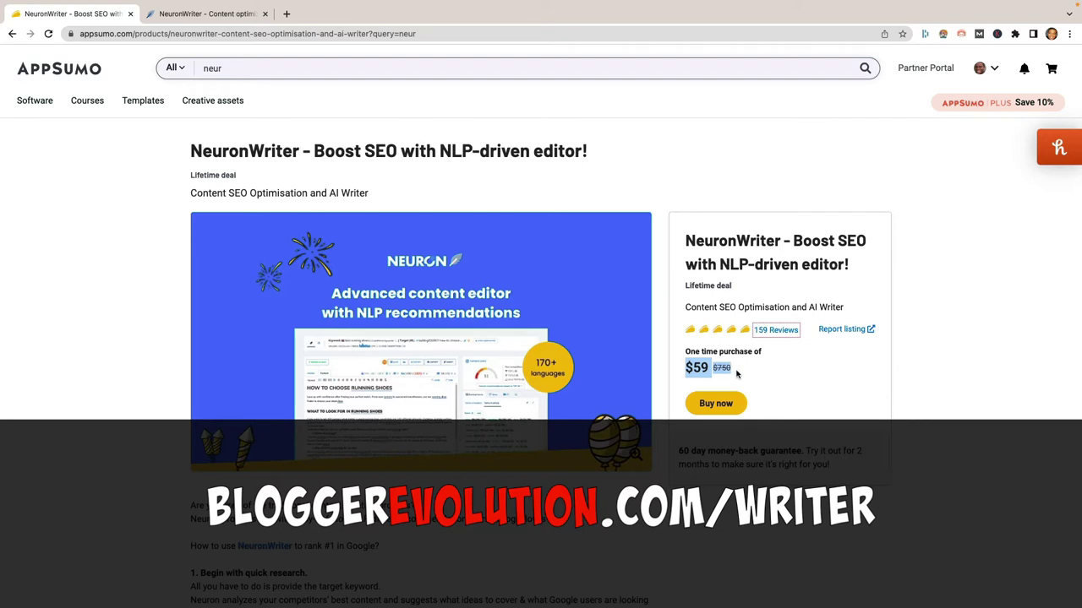
pyautogui.click(737, 373)
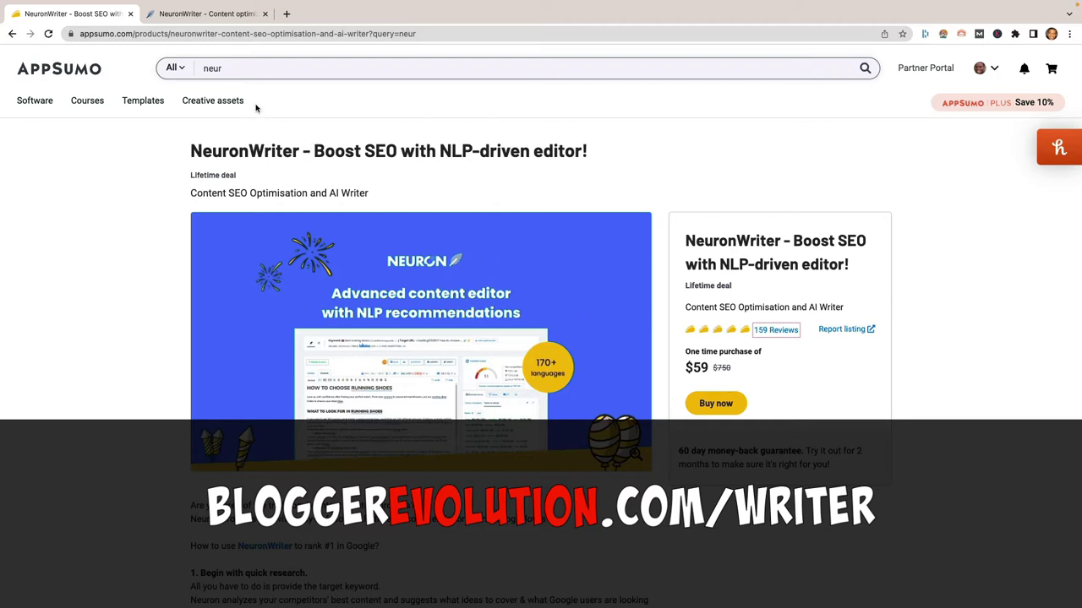
pyautogui.click(219, 19)
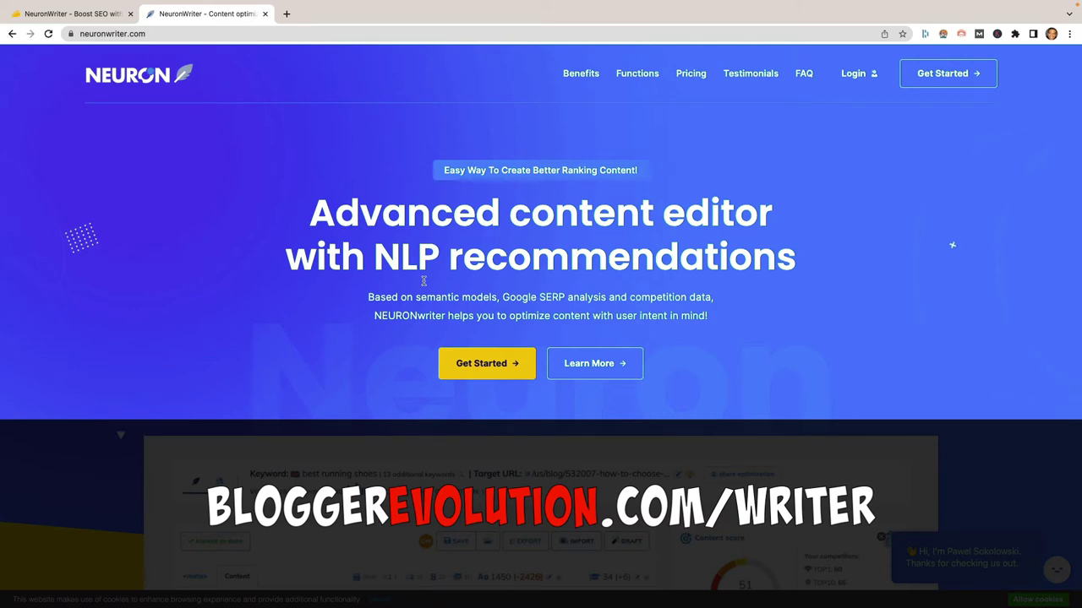
pyautogui.click(855, 74)
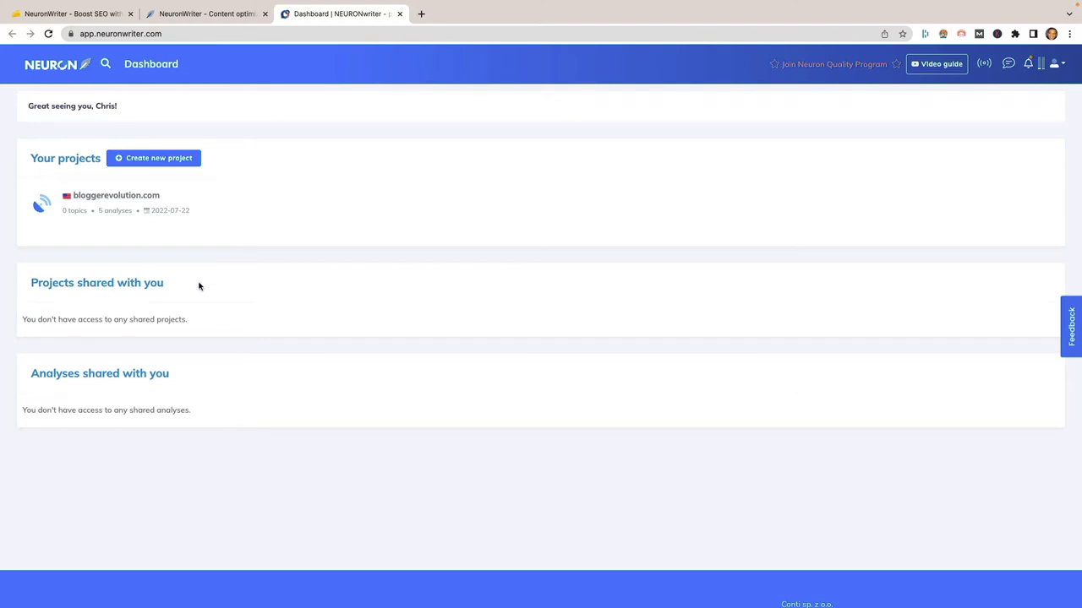
pyautogui.click(150, 162)
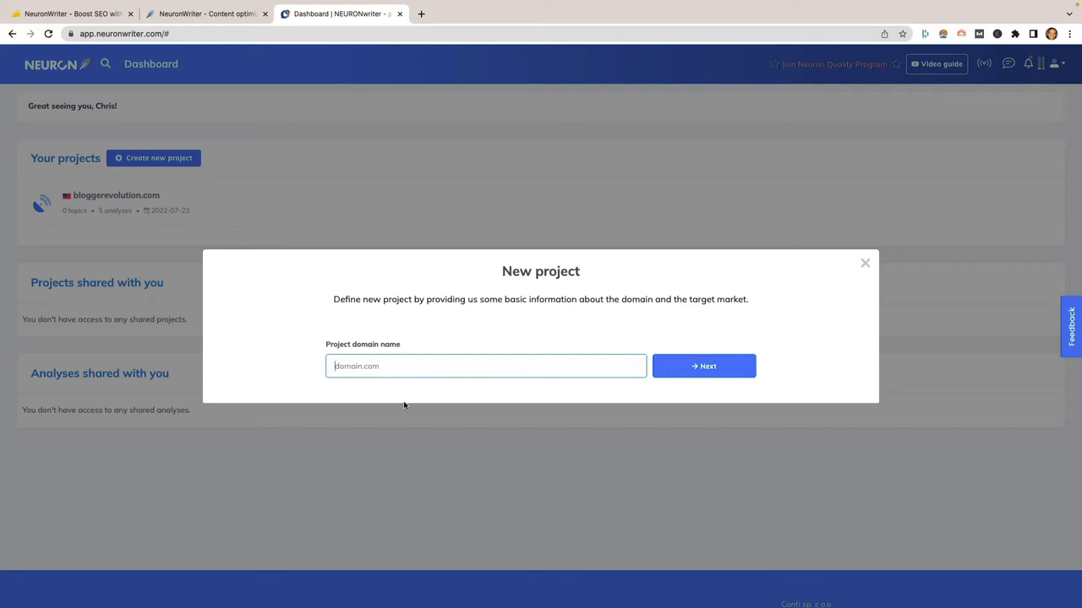
pyautogui.write('bowlingball.com')
pyautogui.click(715, 376)
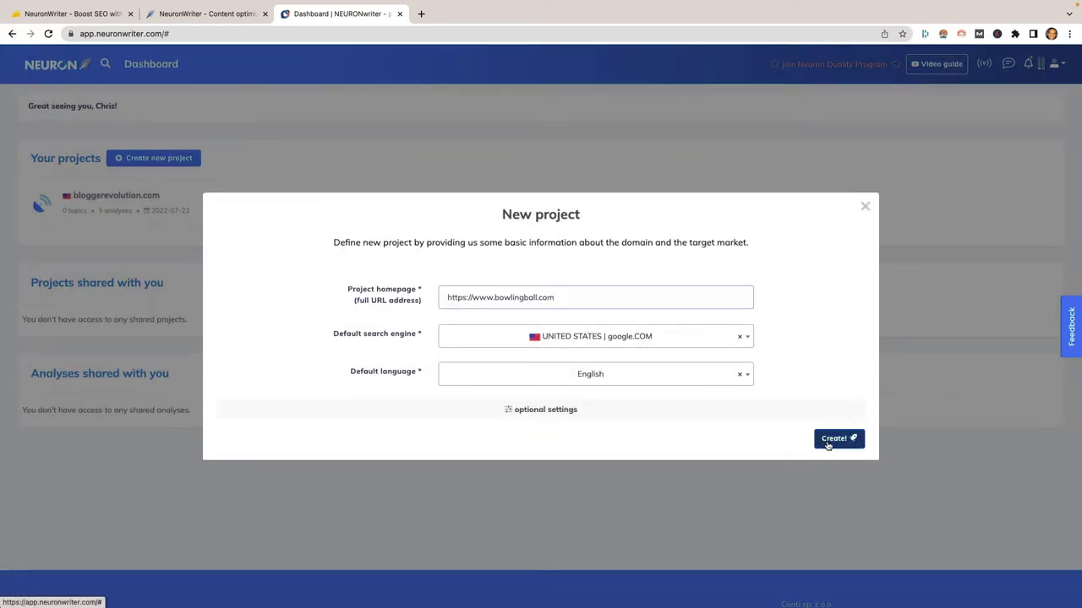
pyautogui.click(831, 443)
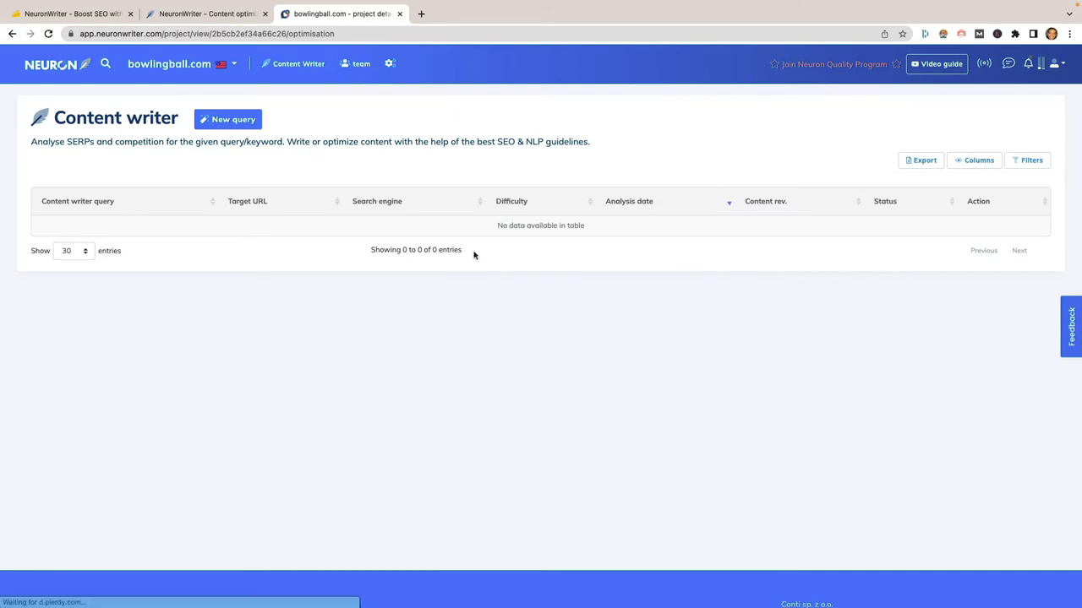
# - Start a new Content Writer query for "are bowling shoes required" with the United States search engine and English
pyautogui.click(243, 121)
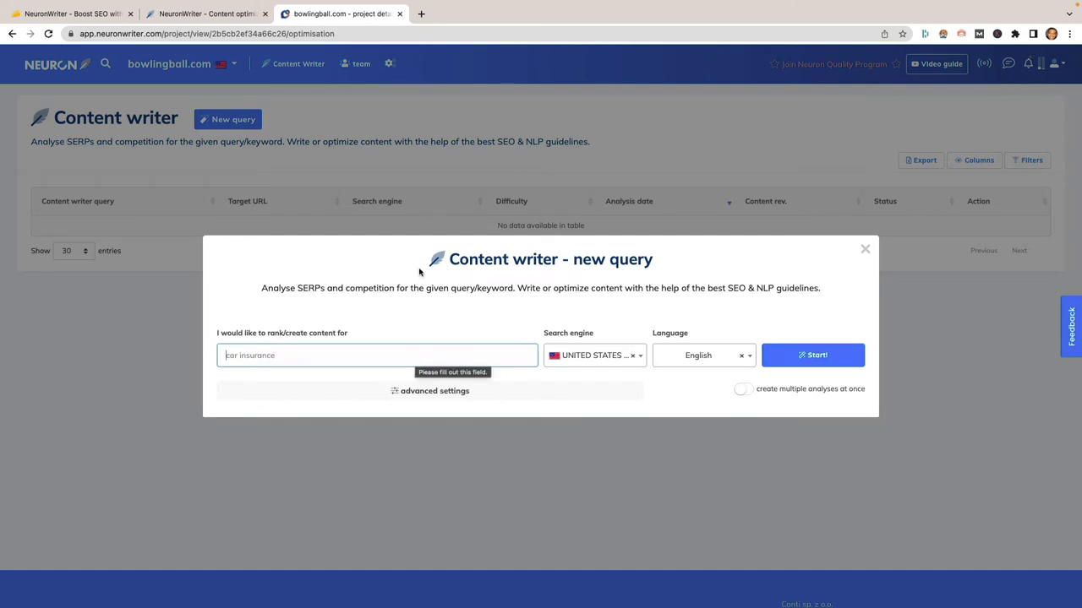
pyautogui.write('are bowling shoes required')
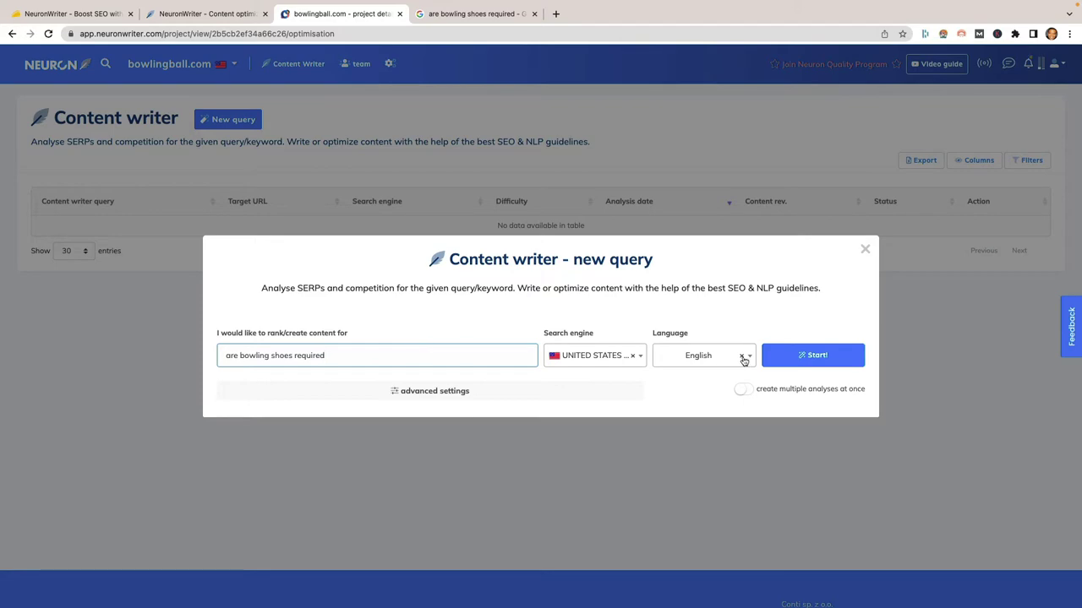
pyautogui.click(800, 357)
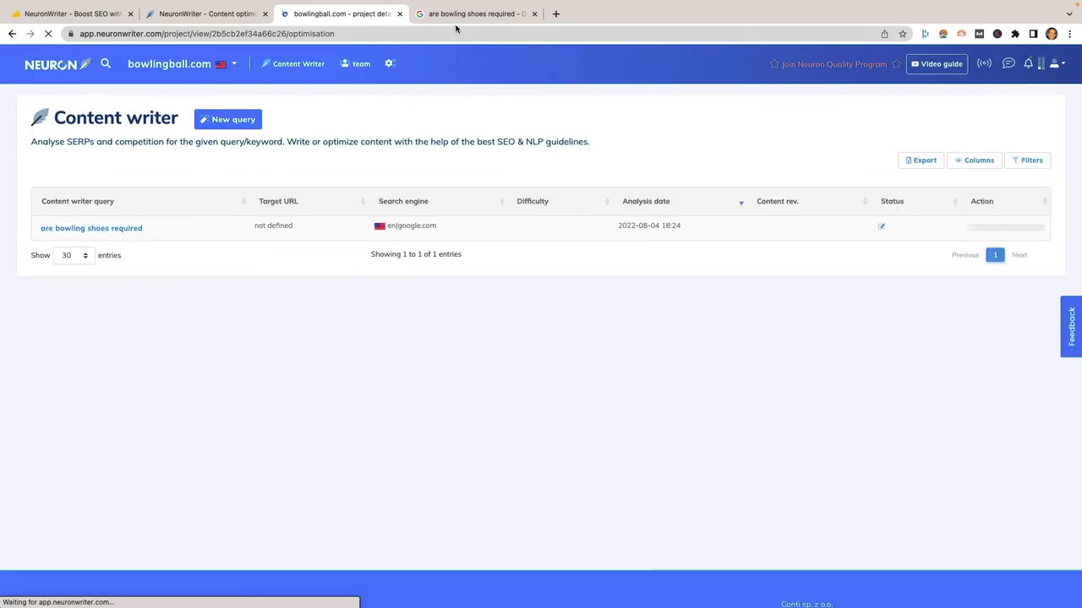
# - Search Google for the suggested query "are bowling shoes required"
pyautogui.click(461, 15)
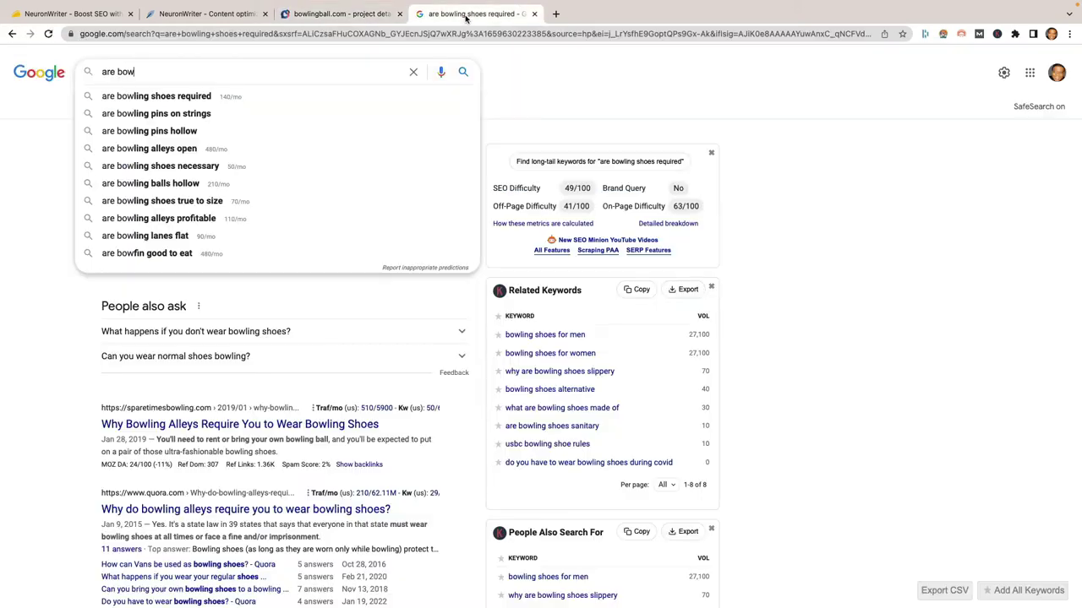
pyautogui.click(144, 71)
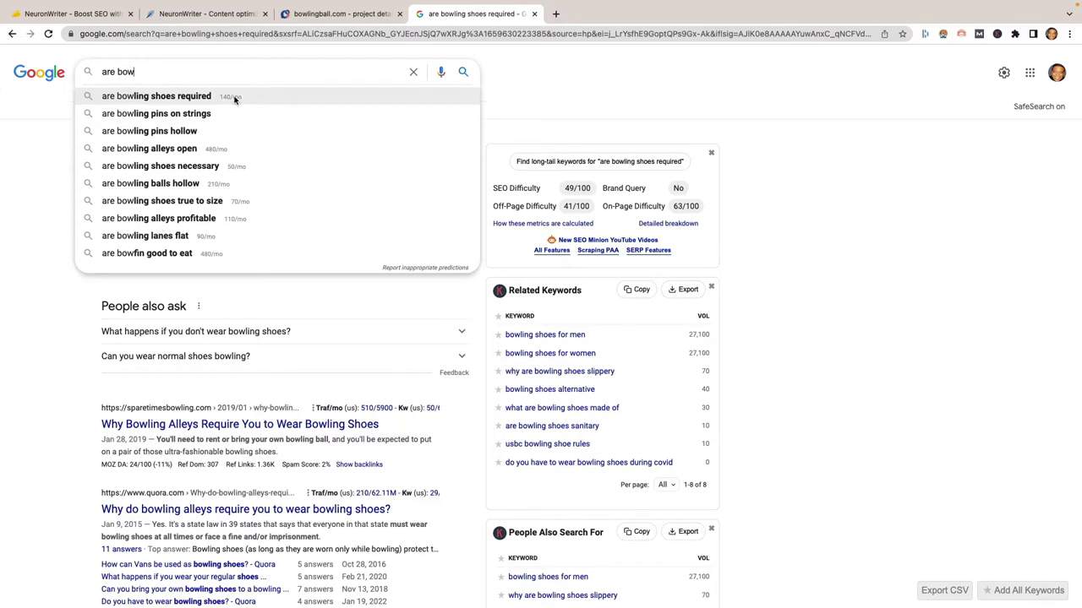
pyautogui.click(171, 100)
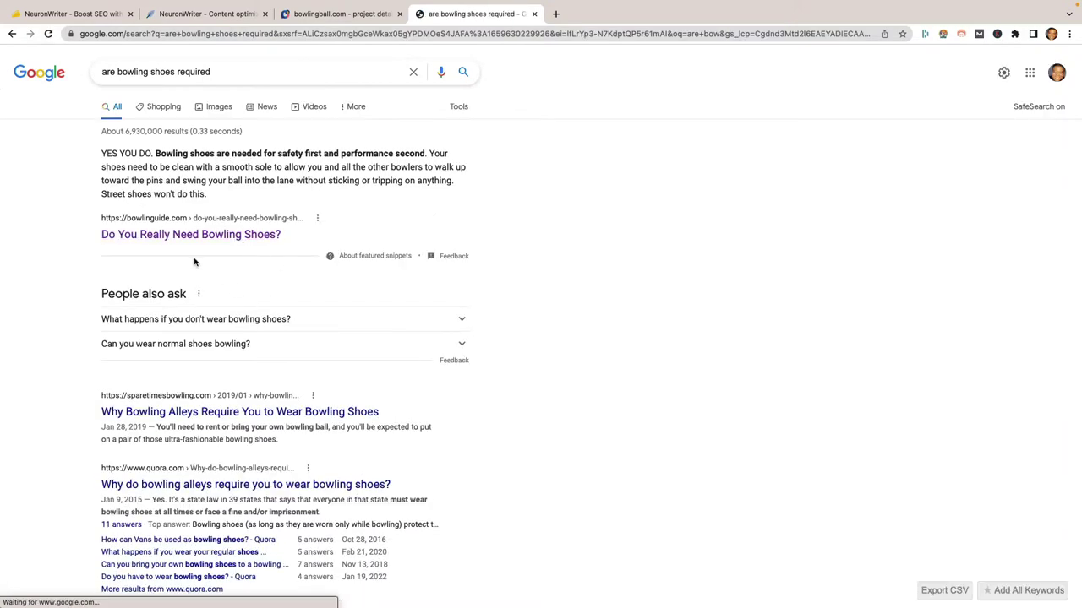
# - Examine the ranking pages and their domain metrics in the Google results, and open the howbowling.com article "Are Bowling Shoes Required to Play Bowling?"
pyautogui.scroll(-1, 194, 262)
pyautogui.scroll(-1, 195, 265)
pyautogui.scroll(3, 254, 254)
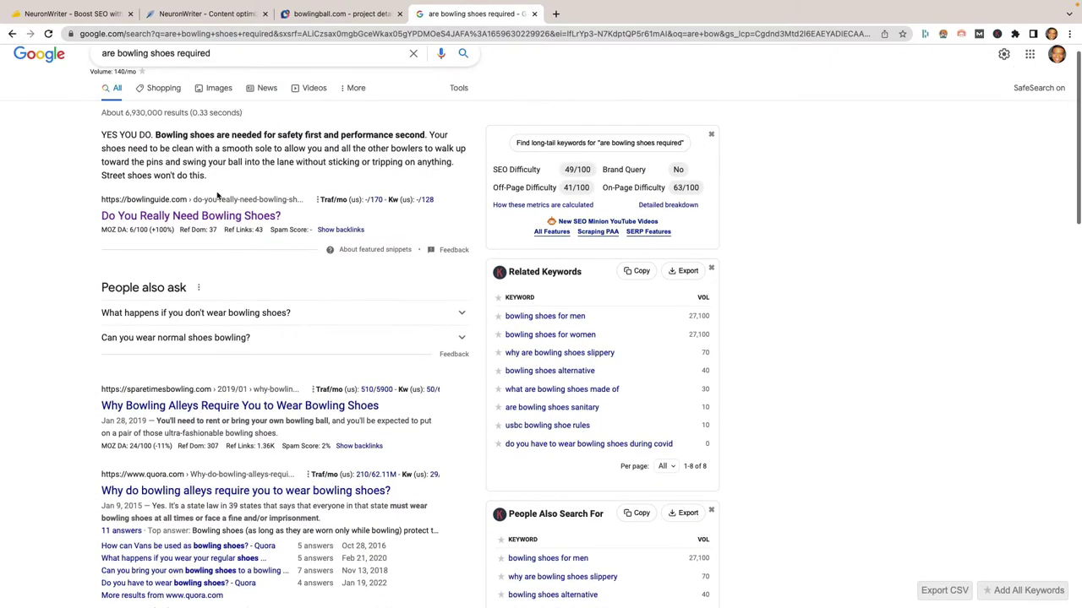
pyautogui.scroll(-2, 198, 244)
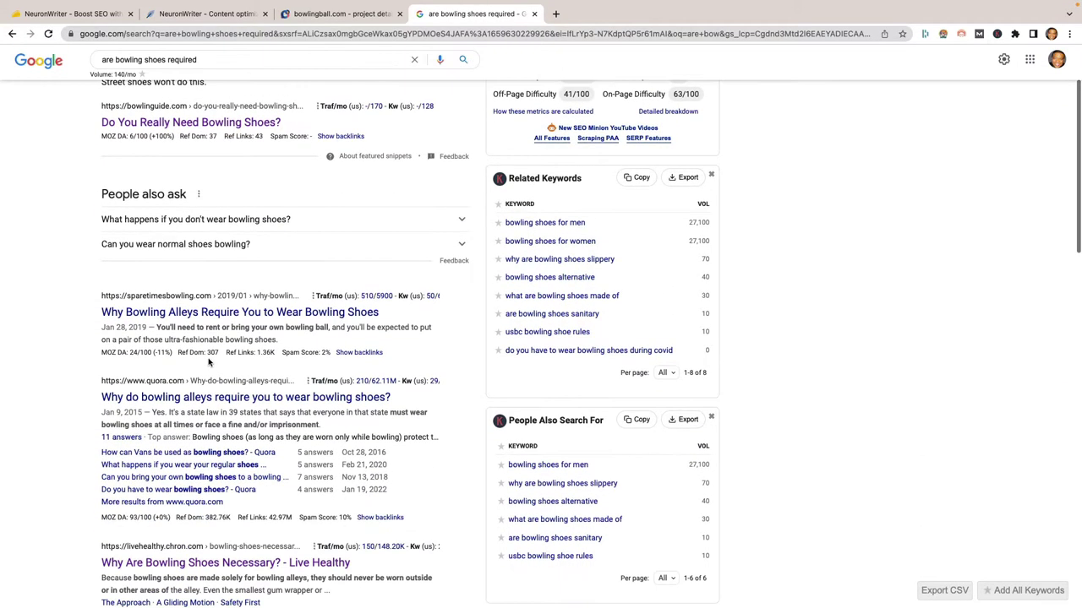
pyautogui.scroll(-1, 221, 372)
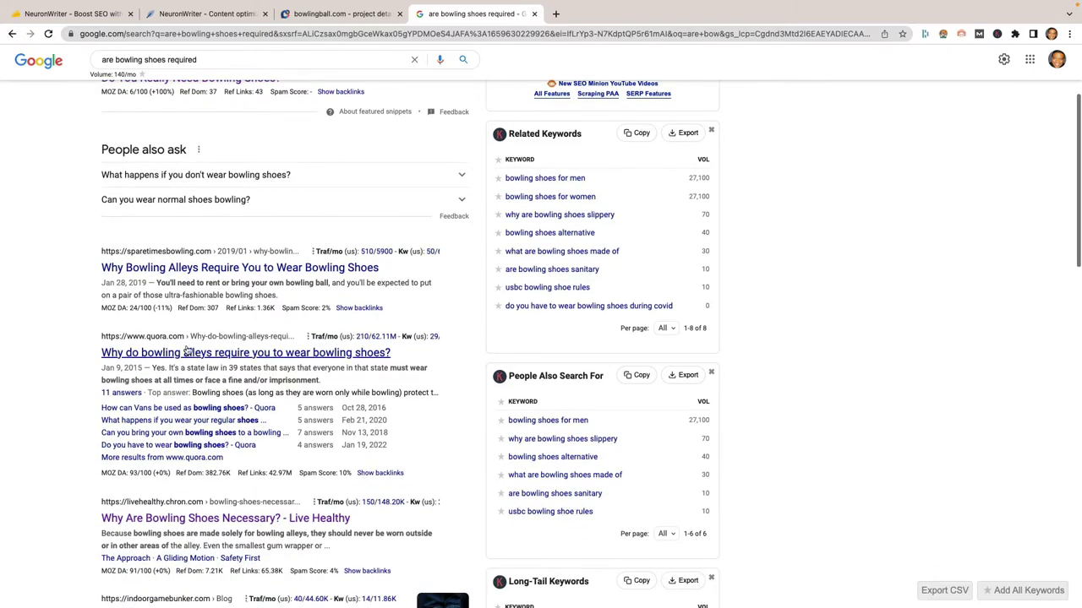
pyautogui.scroll(-1, 243, 425)
pyautogui.scroll(-4, 244, 456)
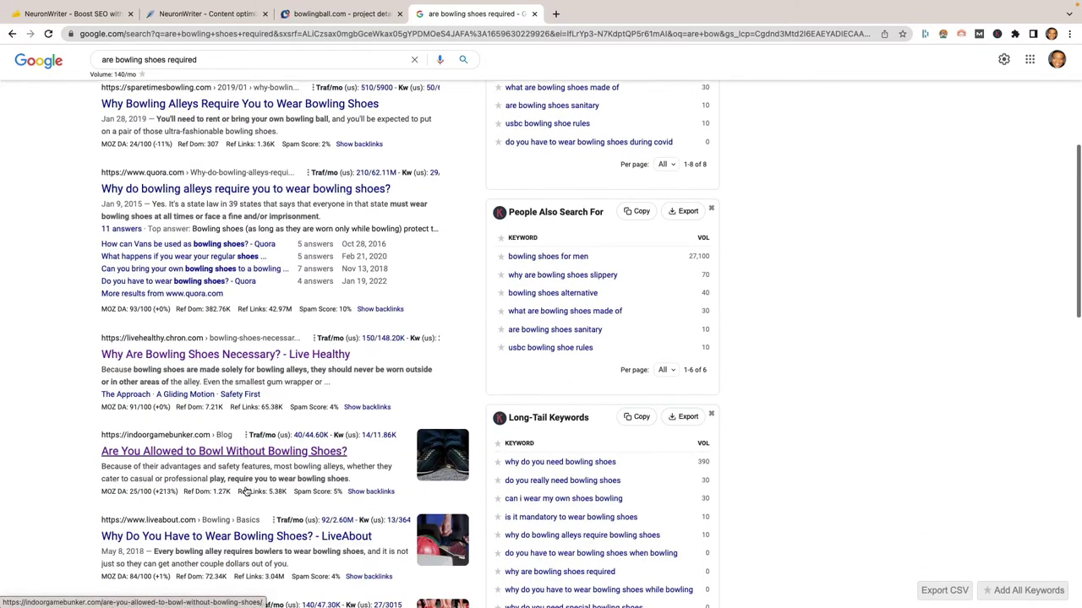
pyautogui.scroll(-1, 245, 491)
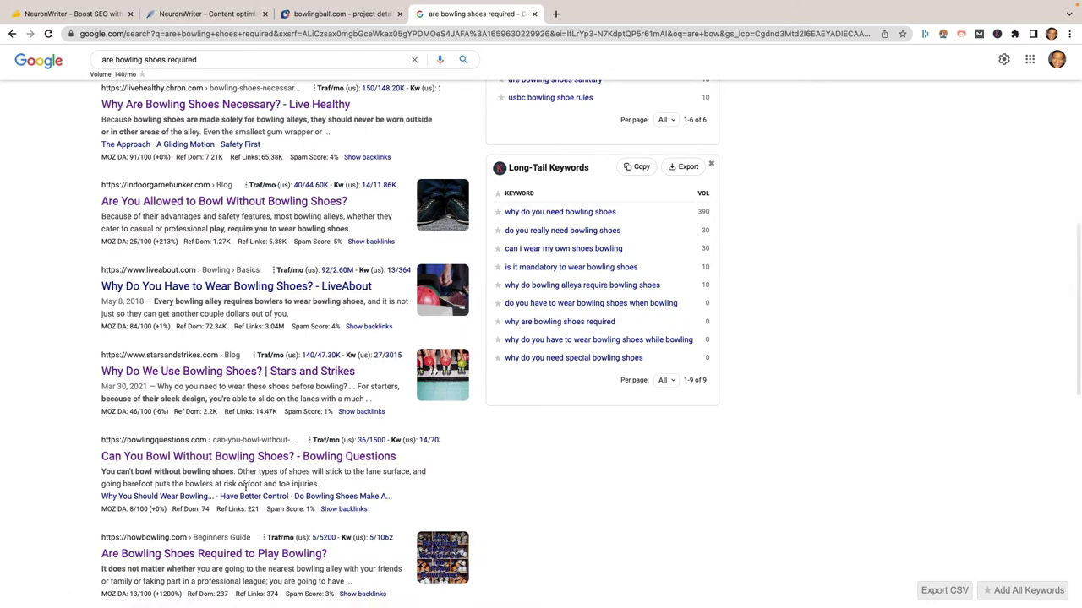
pyautogui.scroll(-2, 246, 485)
pyautogui.scroll(-3, 245, 486)
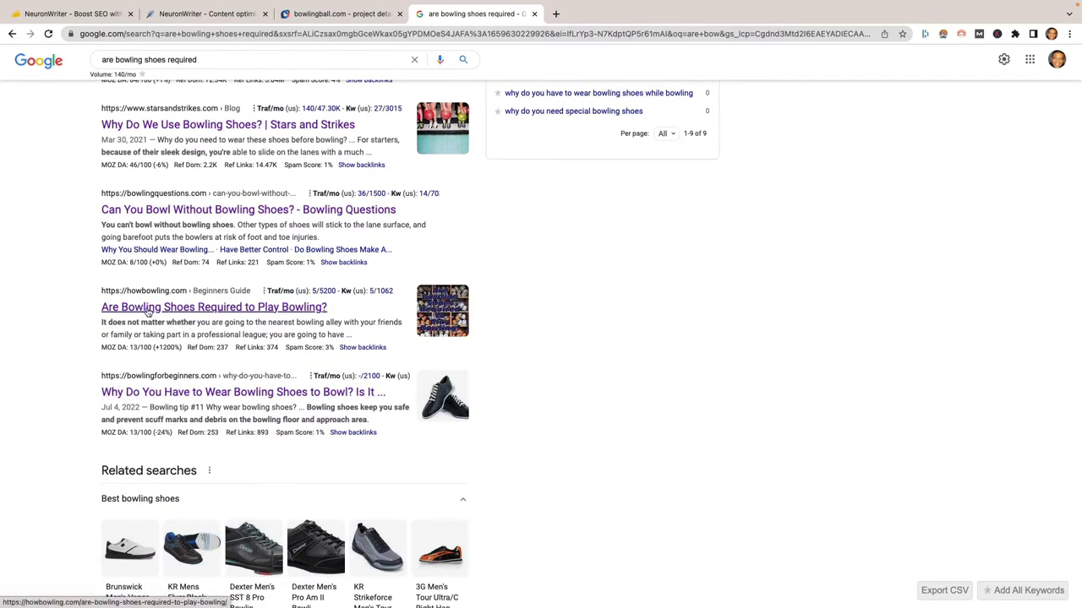
pyautogui.click(147, 310)
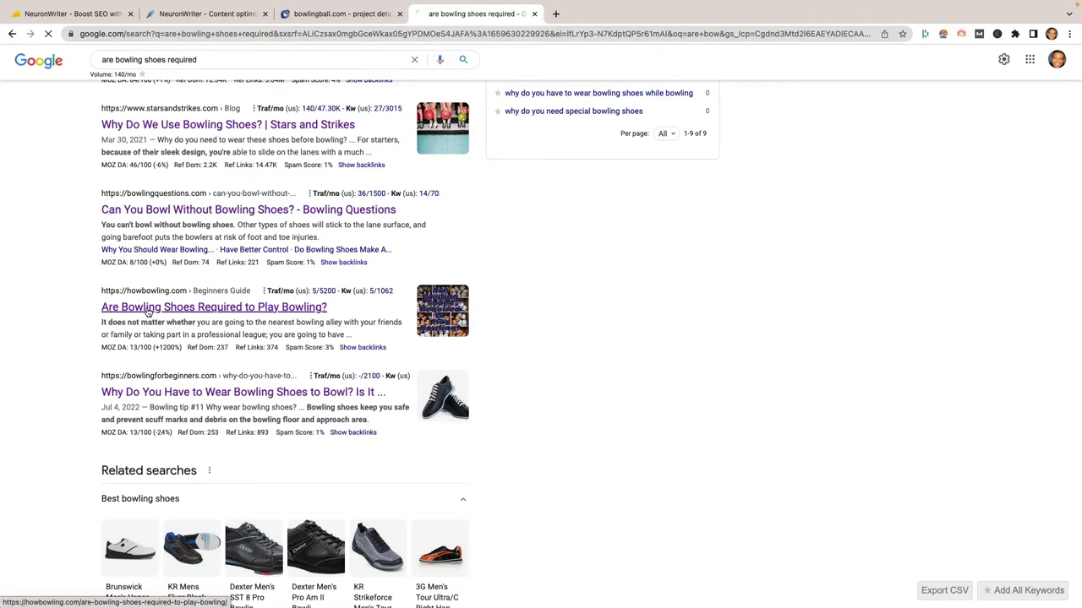
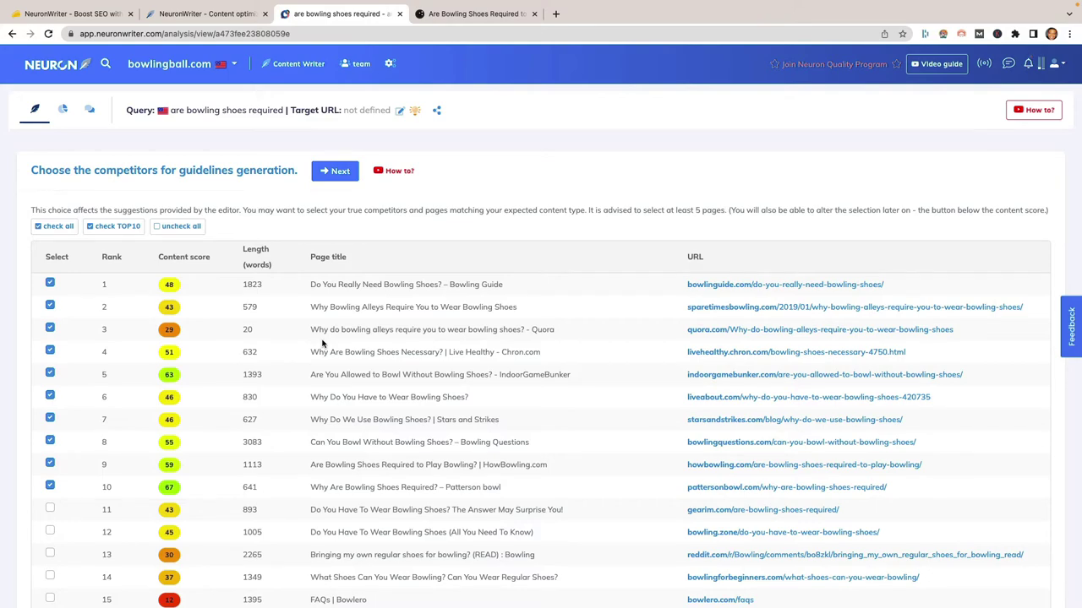
# - Review the content scores and word lengths of the ranked competitors in the NeuronWriter query's competitor list
pyautogui.scroll(-5, 322, 343)
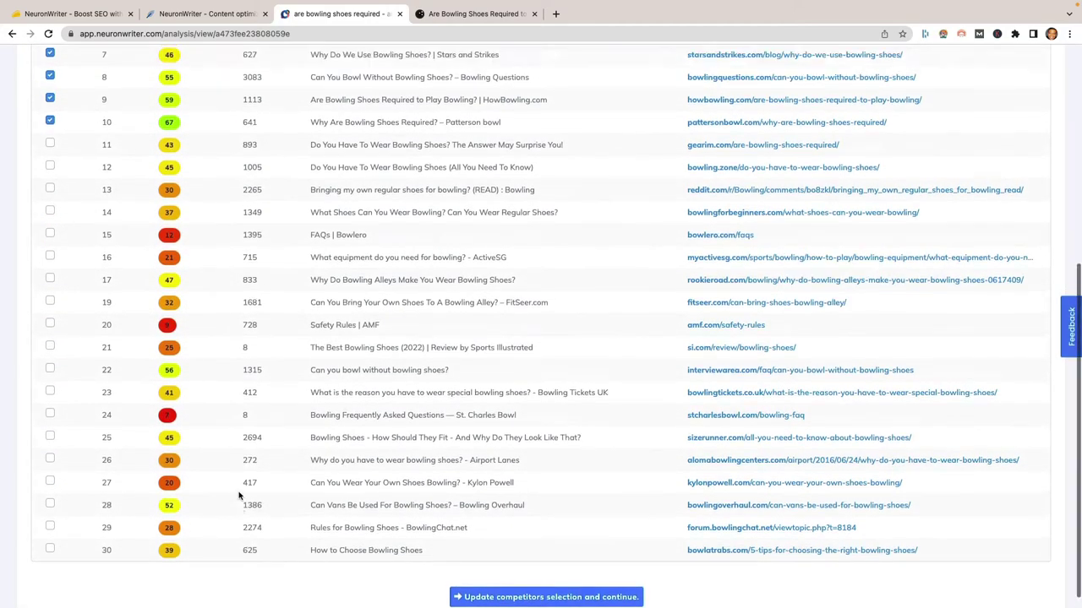
pyautogui.scroll(5, 240, 496)
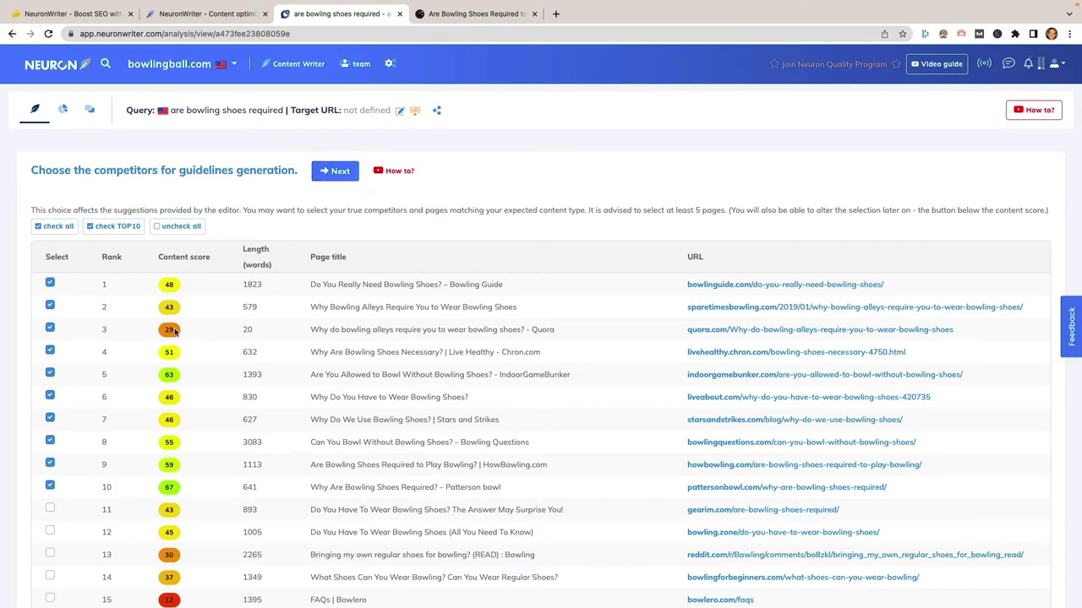
pyautogui.scroll(-5, 306, 340)
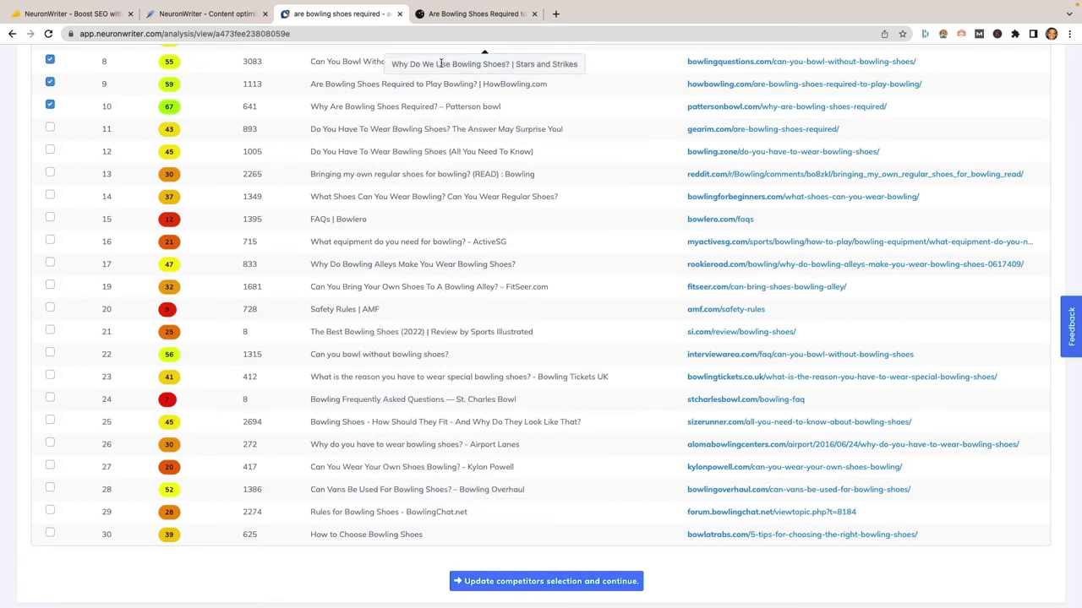
# - Return to the Google results and open the sparetimesbowling.com article "Why Bowling Alleys Require You to Wear Bowling Shoes"
pyautogui.click(461, 14)
pyautogui.press('super+bracketleft')
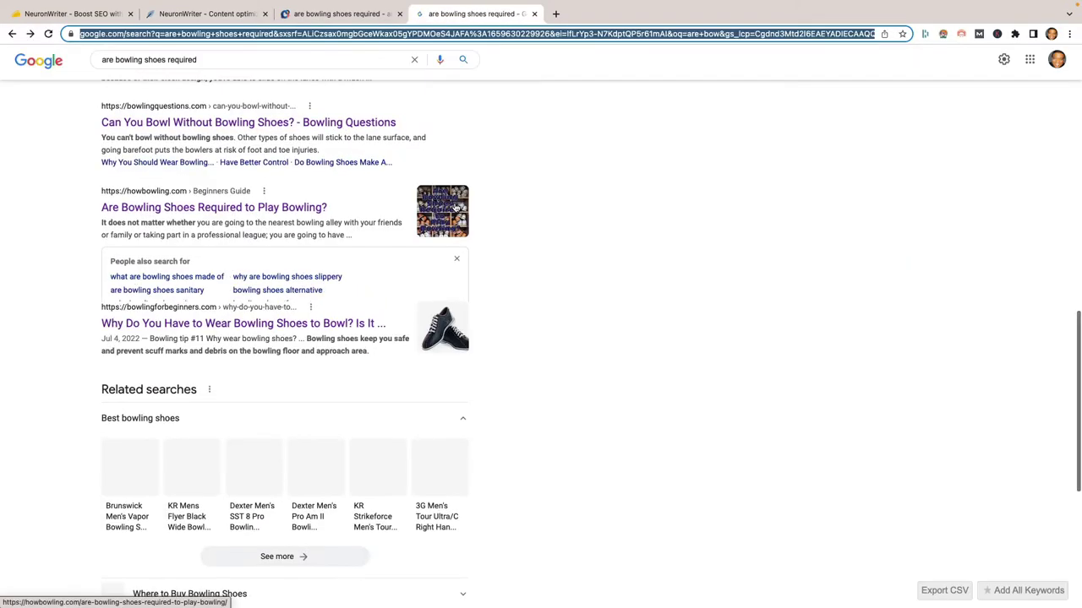
pyautogui.scroll(15, 338, 338)
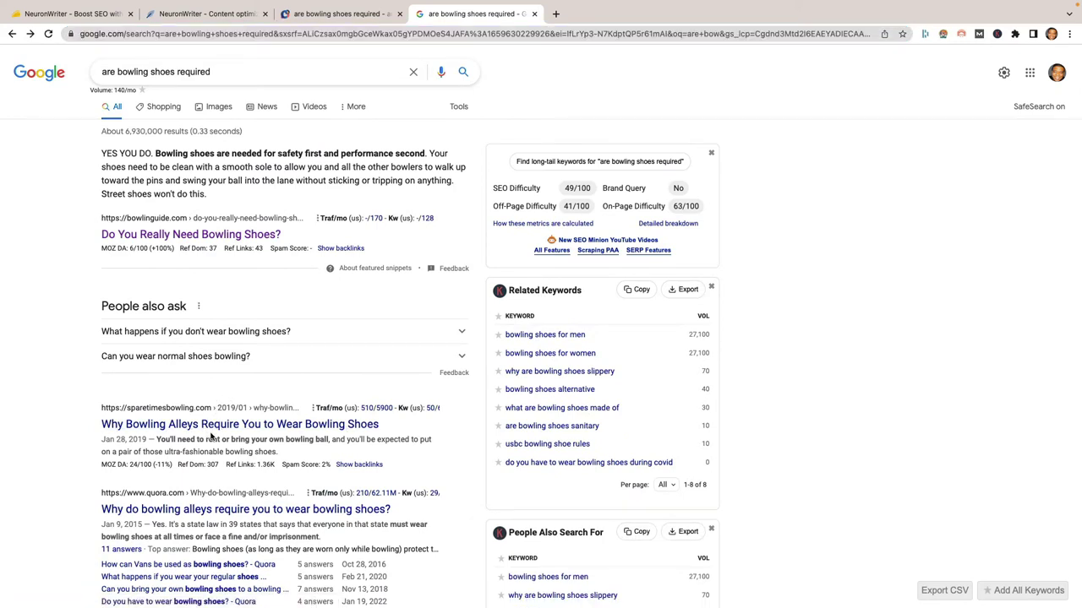
pyautogui.scroll(-3, 191, 445)
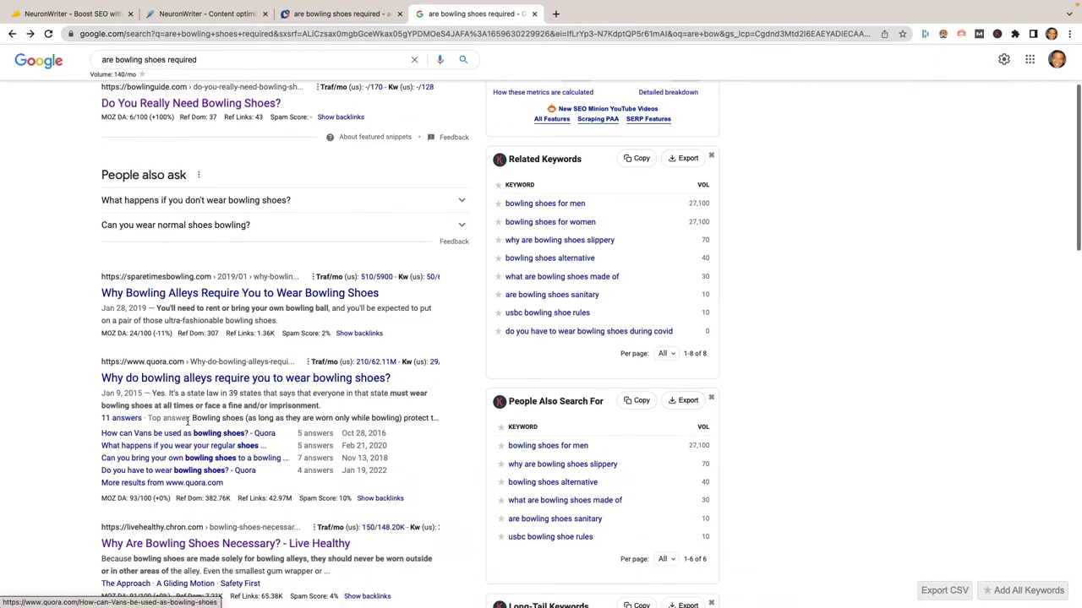
pyautogui.click(203, 297)
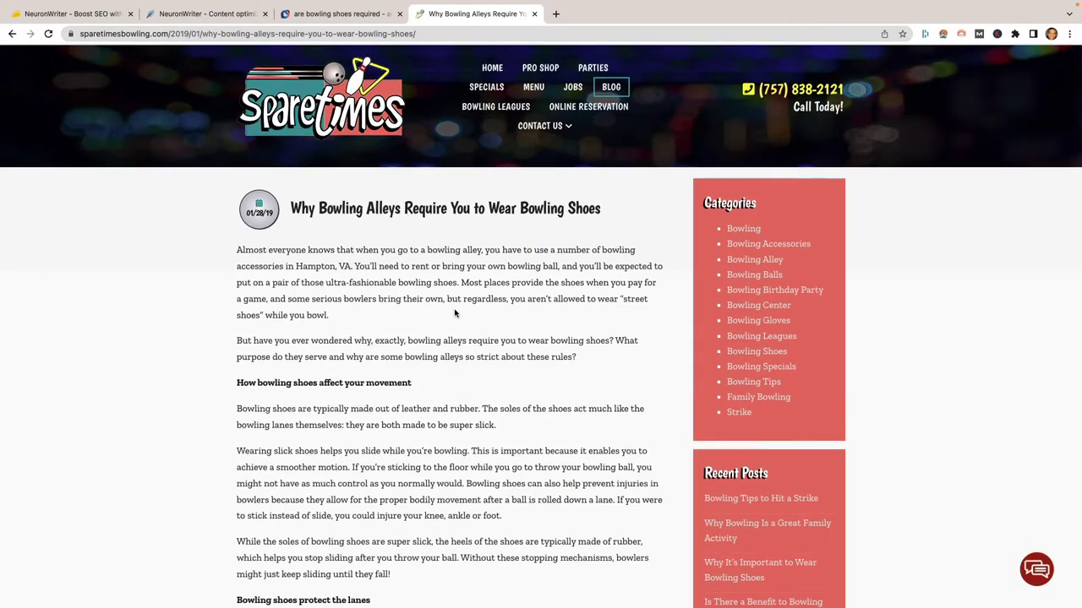
# - Skim the sparetimesbowling.com article and count the words of its body text with Word Counter Plus
pyautogui.scroll(-2, 463, 376)
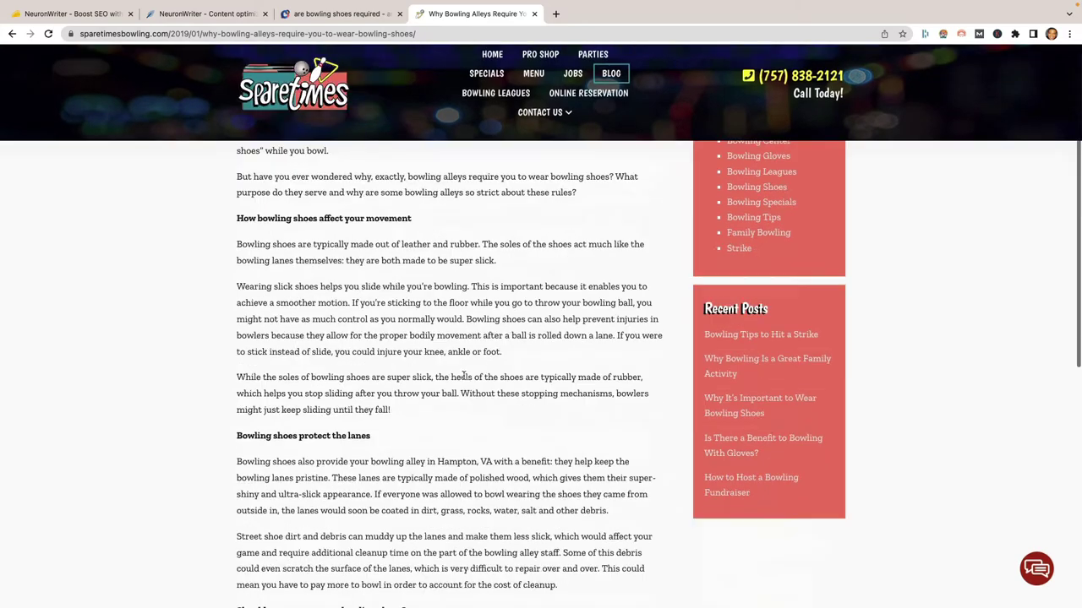
pyautogui.scroll(-15, 463, 377)
pyautogui.scroll(20, 464, 378)
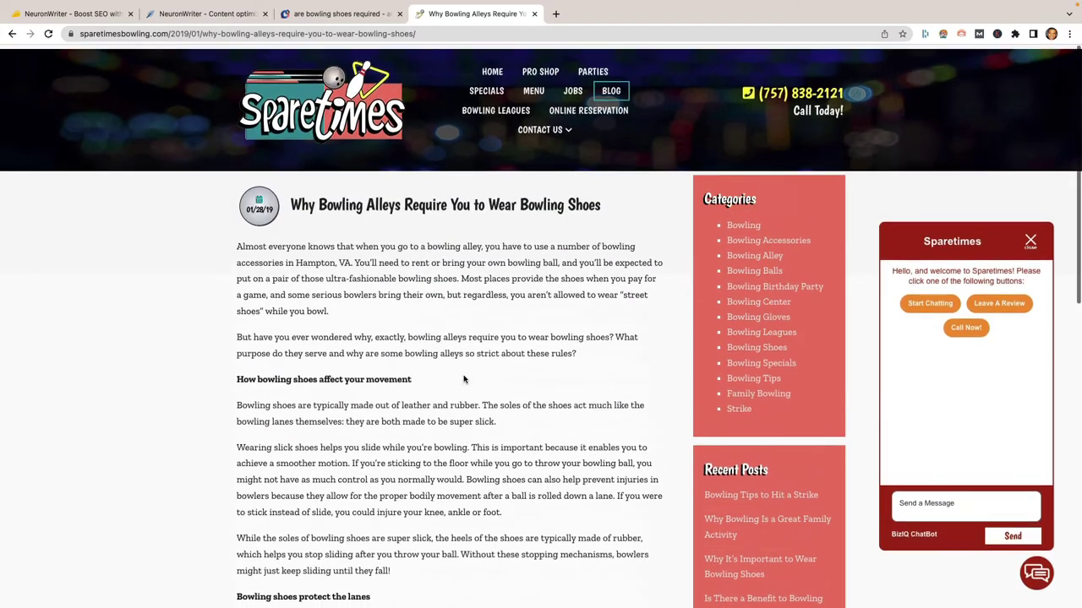
pyautogui.scroll(-10, 463, 379)
pyautogui.moveTo(459, 309); pyautogui.dragTo(241, 248)
pyautogui.scroll(10, 459, 265)
pyautogui.scroll(2, 461, 265)
pyautogui.rightClick(292, 269)
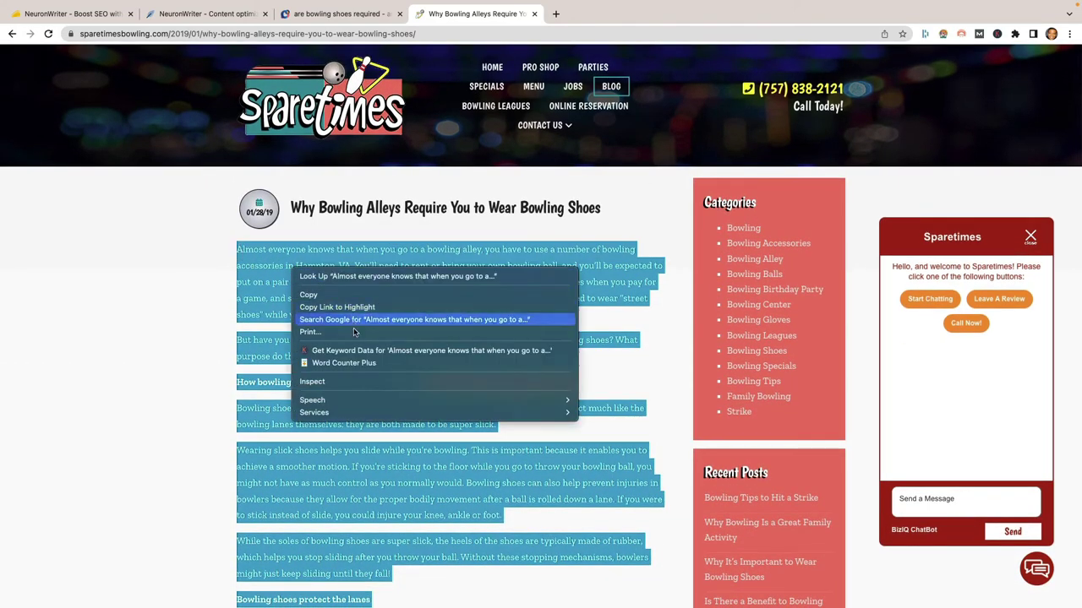
pyautogui.click(346, 363)
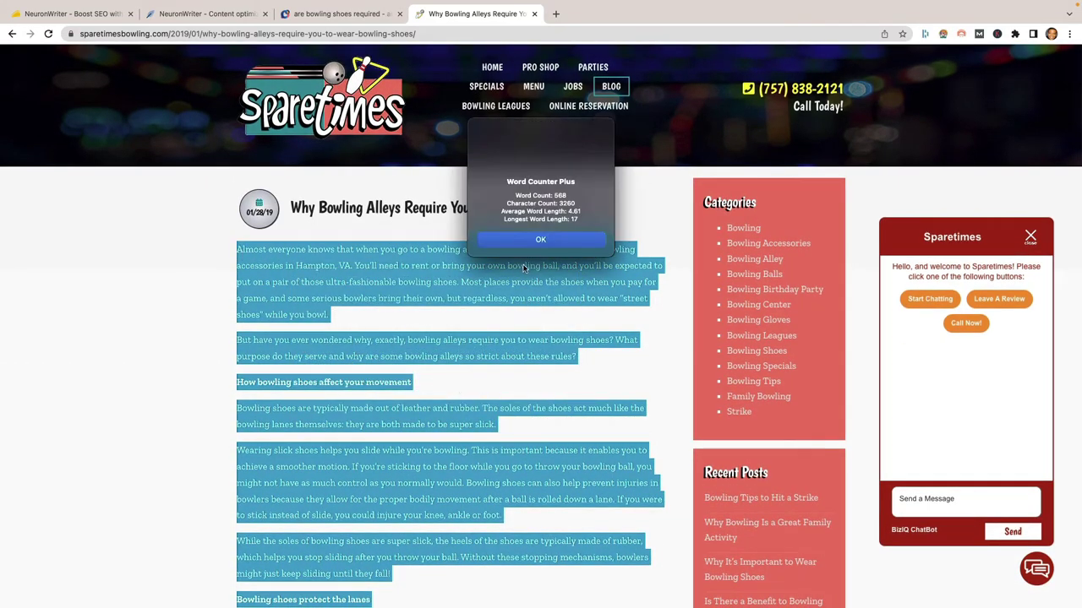
pyautogui.click(553, 239)
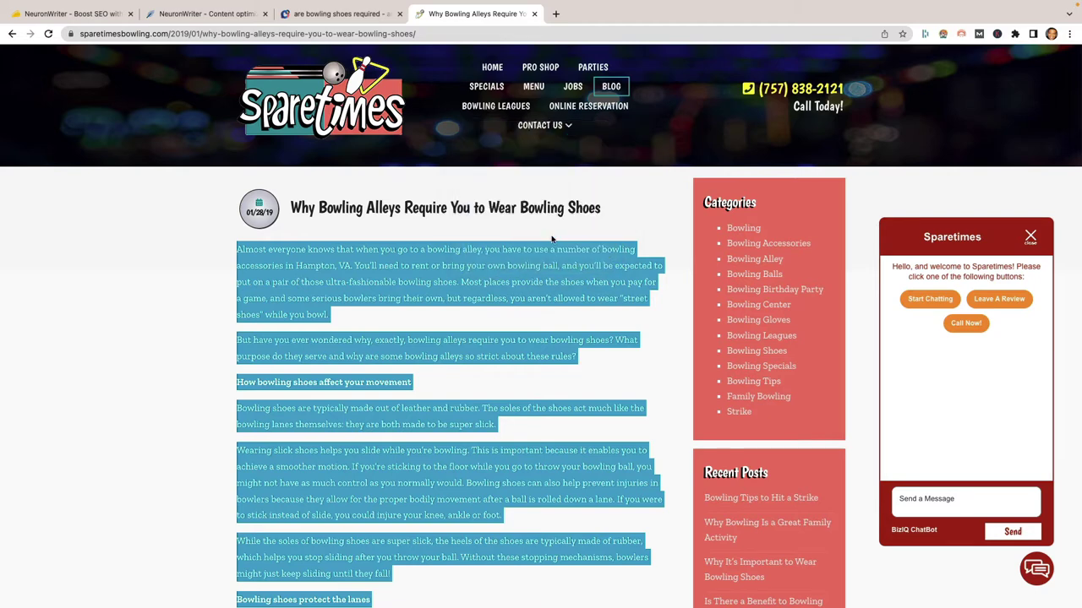
pyautogui.click(540, 279)
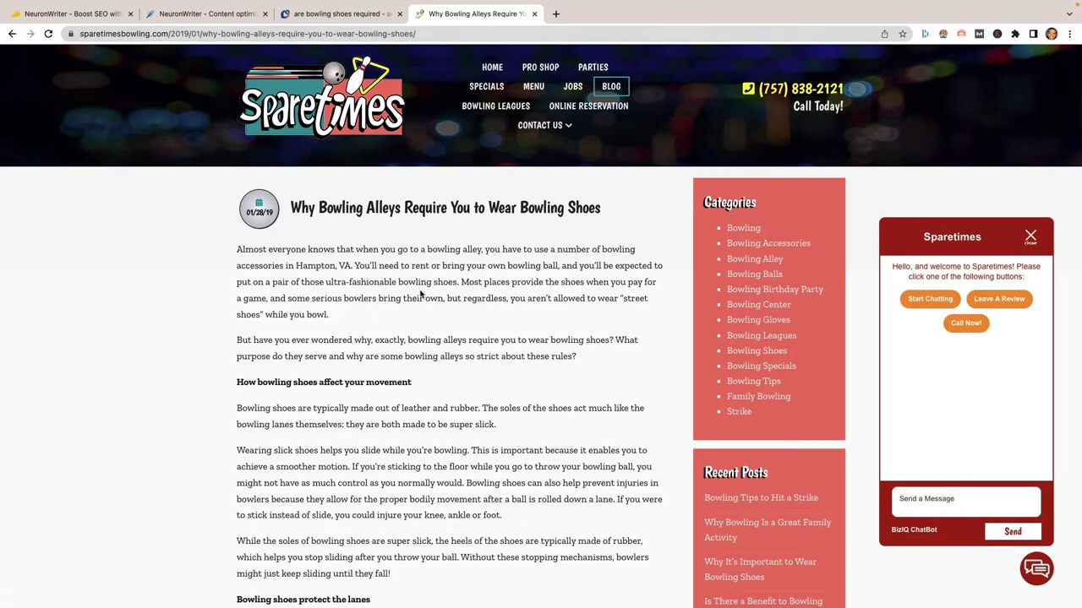
# - Return to the Google results, open the Live Healthy article "Why Are Bowling Shoes Necessary?" and examine its sections and length
pyautogui.press('super+Left')
pyautogui.scroll(-4, 355, 399)
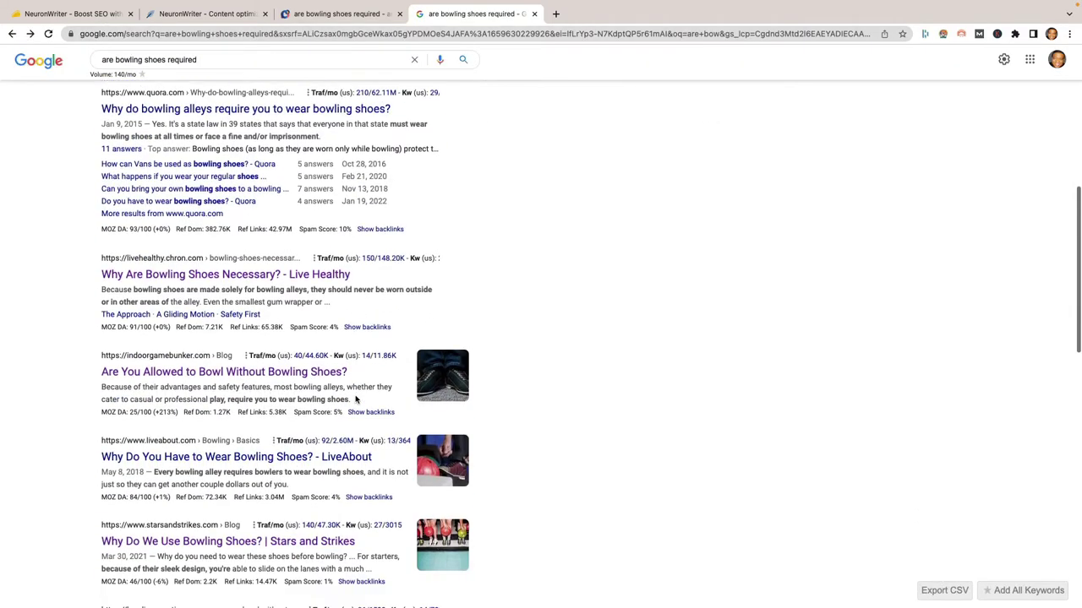
pyautogui.scroll(-3, 253, 236)
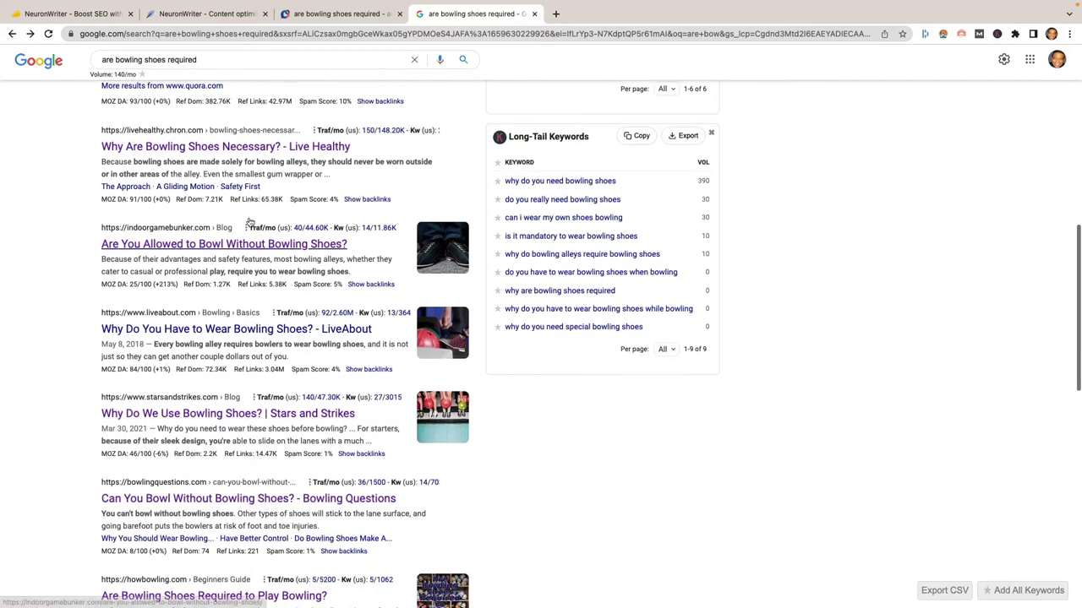
pyautogui.click(211, 148)
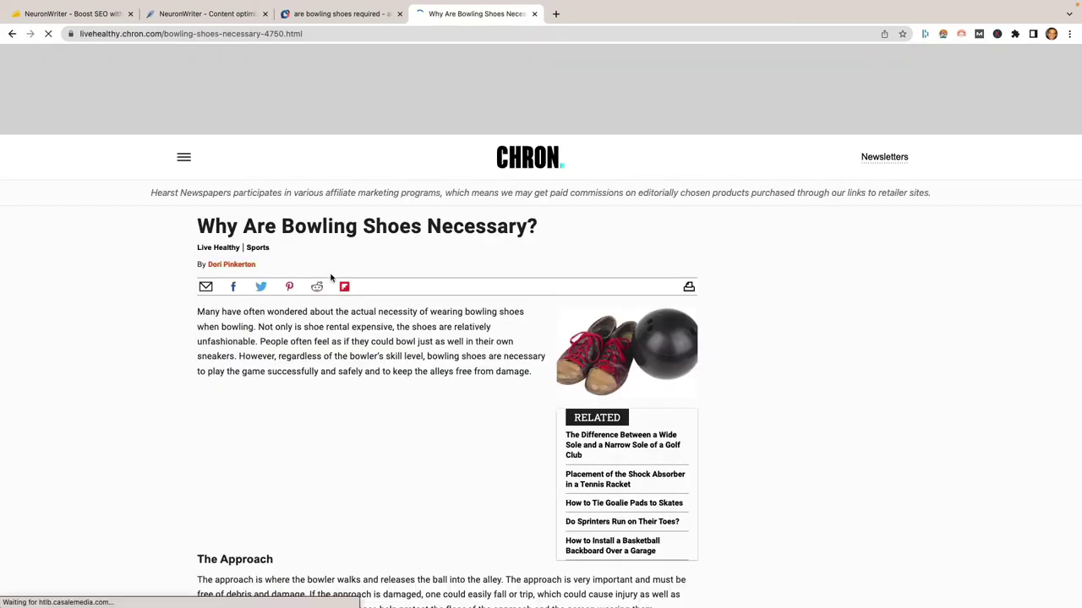
pyautogui.scroll(-10, 355, 319)
pyautogui.scroll(7, 355, 320)
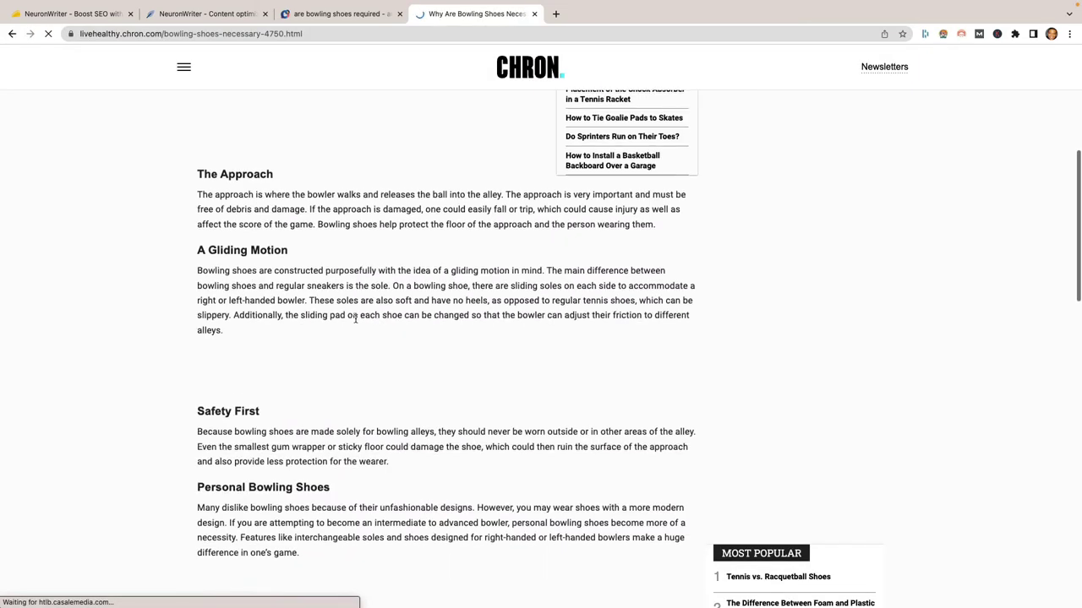
pyautogui.scroll(6, 355, 320)
pyautogui.scroll(-4, 355, 319)
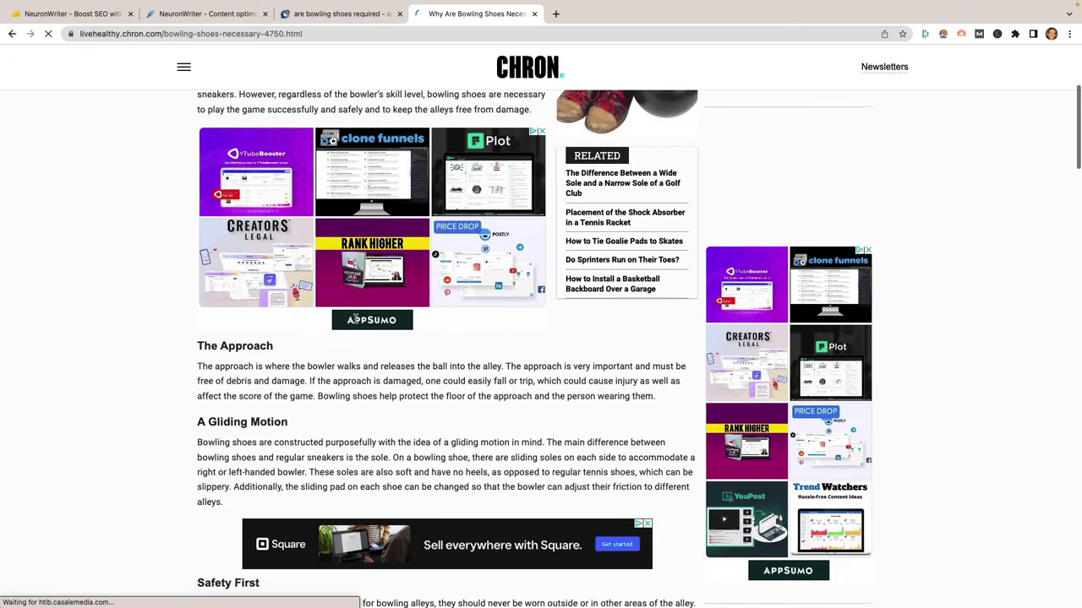
pyautogui.scroll(-5, 354, 319)
pyautogui.scroll(4, 355, 321)
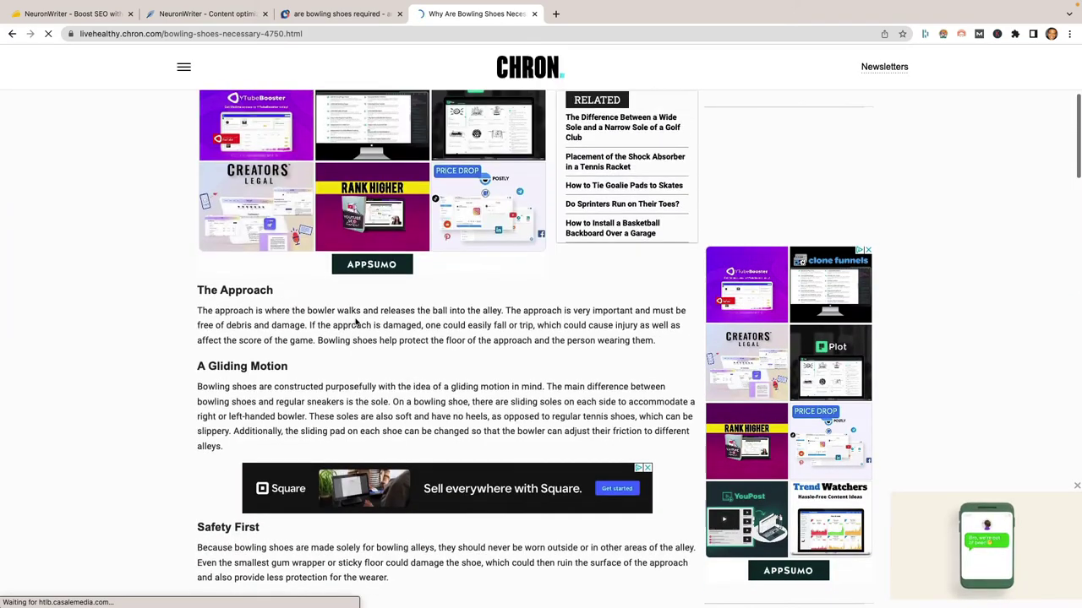
pyautogui.scroll(5, 354, 321)
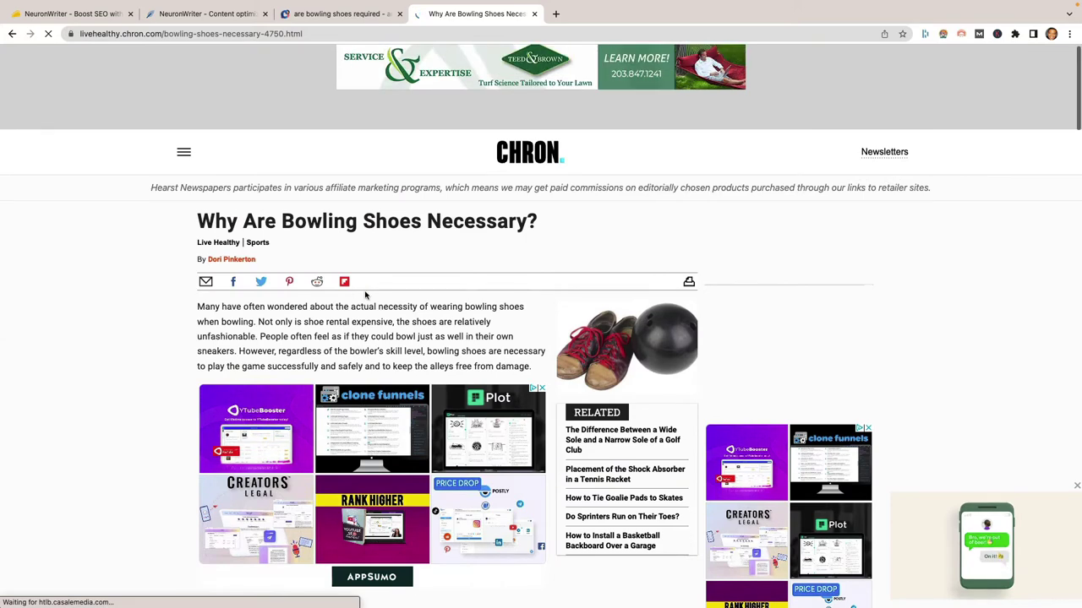
# - Check the lower-ranked pages in the Google results and switch back to the NeuronWriter competitor list
pyautogui.press('super+bracketleft')
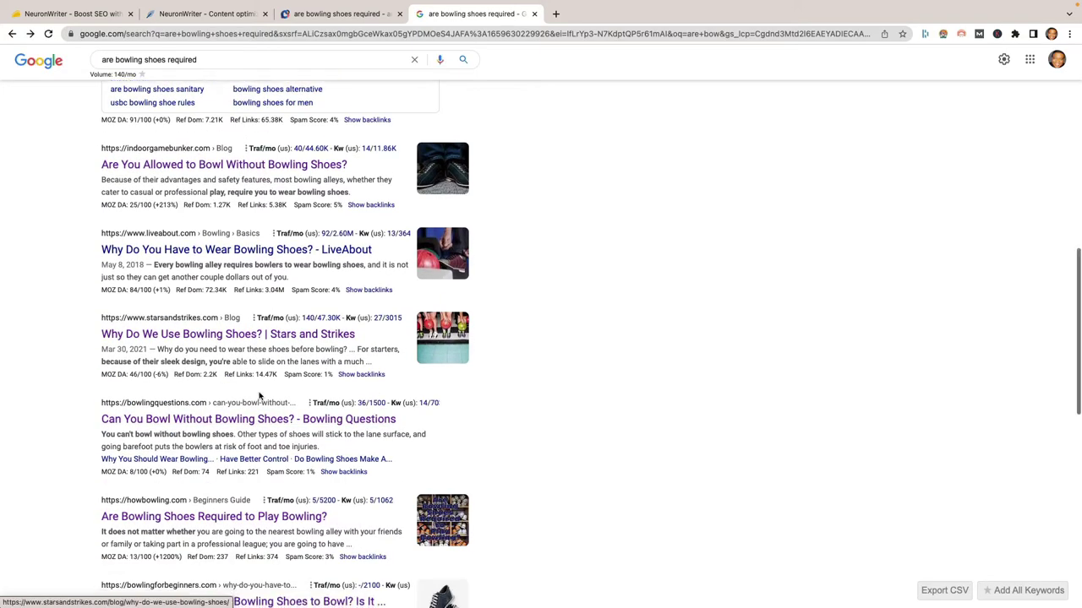
pyautogui.scroll(-3, 259, 396)
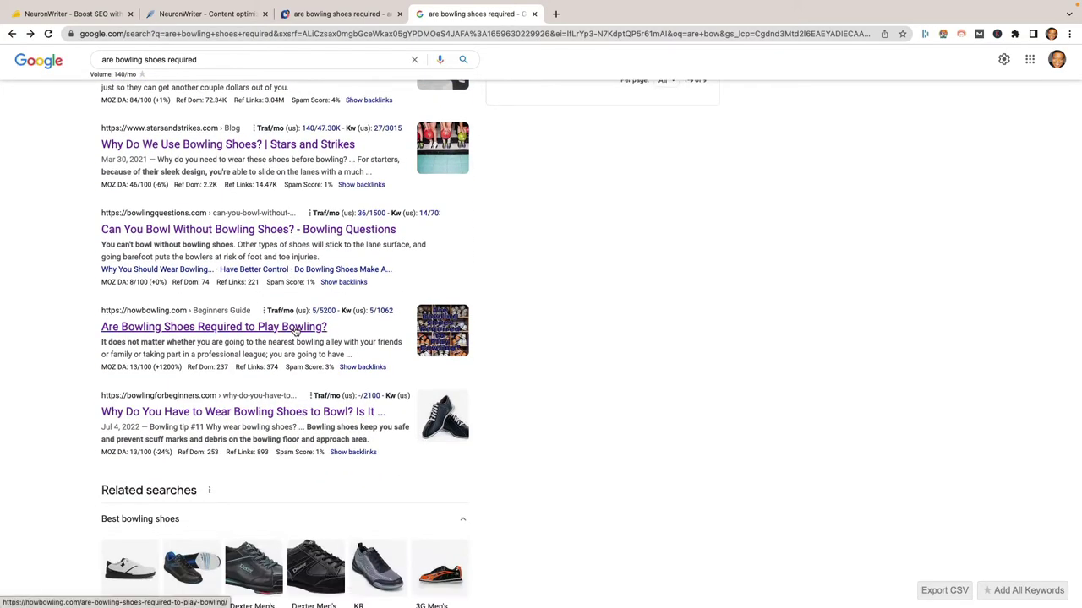
pyautogui.hotkey('ctrl', 'shift', 'Tab')
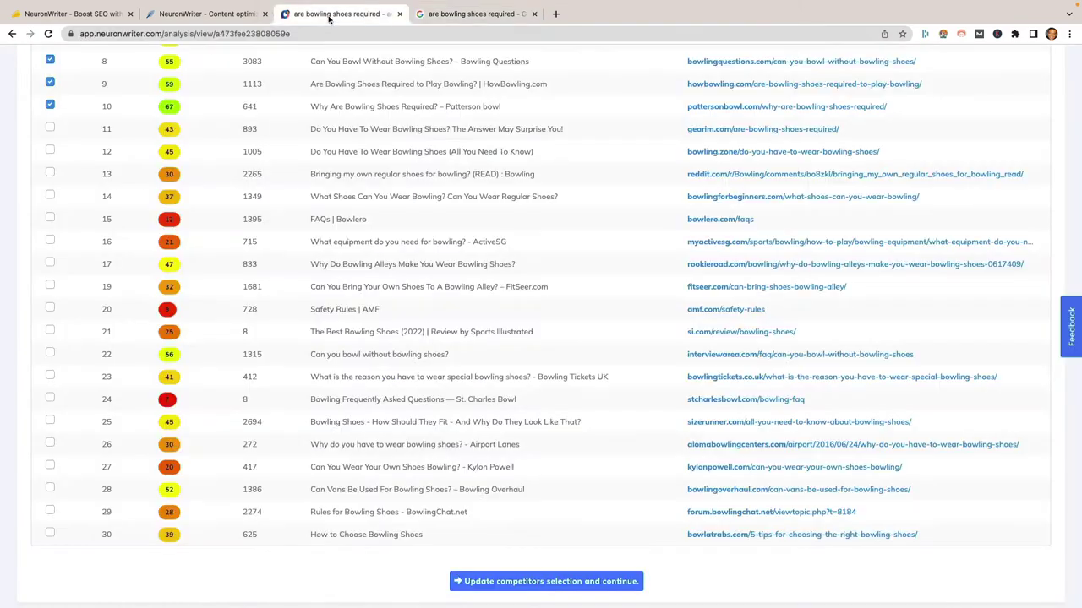
# - Preview the rank 2 sparetimesbowling.com page from the competitor list and close it again
pyautogui.scroll(5, 241, 180)
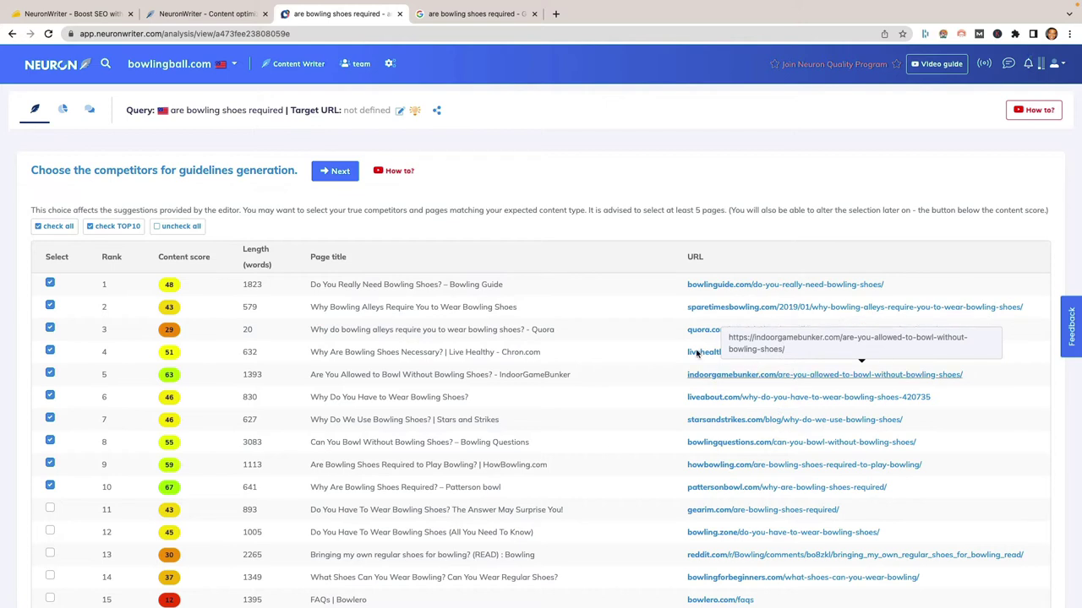
pyautogui.click(722, 312)
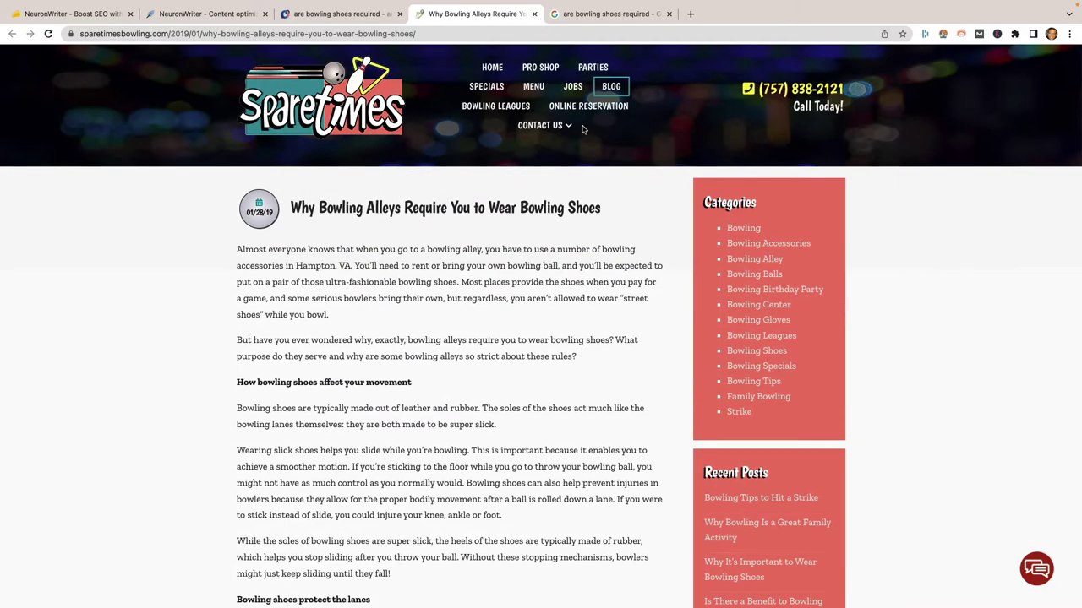
pyautogui.press('super+w')
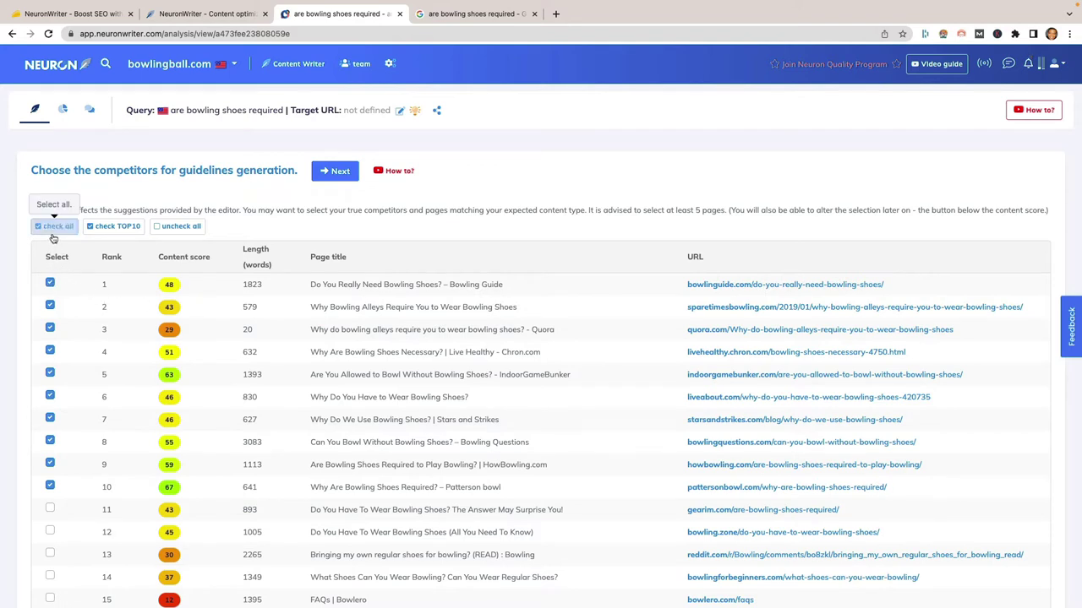
# - Clear the competitor selection, select only the pages ranked 1, 2, 4, 5, 6, 7 and 8, and continue to the content editor
pyautogui.click(179, 226)
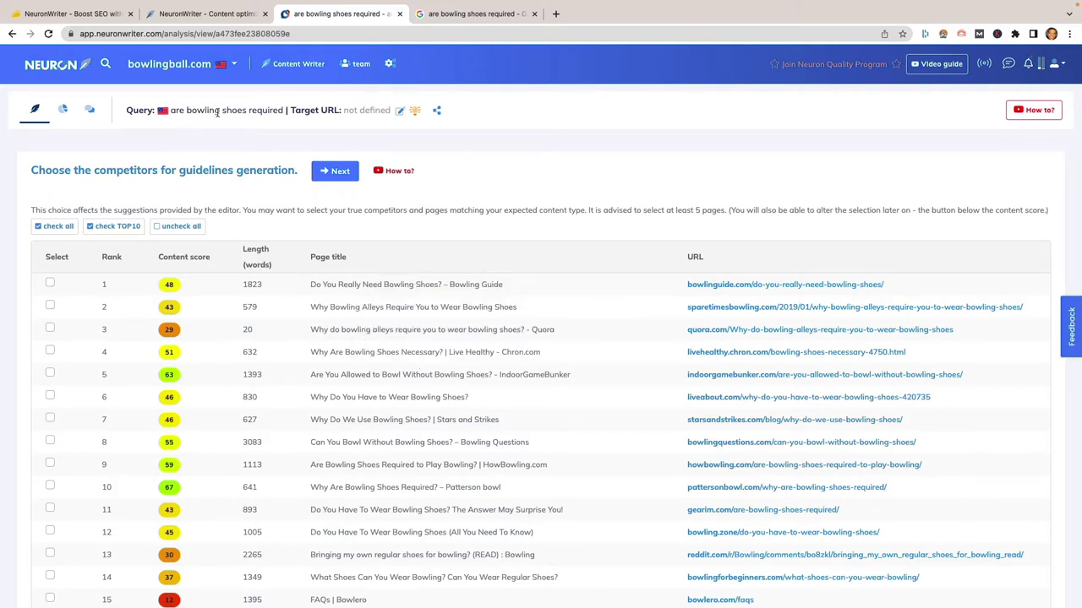
pyautogui.click(50, 283)
pyautogui.click(50, 305)
pyautogui.click(50, 352)
pyautogui.click(50, 375)
pyautogui.click(51, 397)
pyautogui.click(49, 420)
pyautogui.click(51, 442)
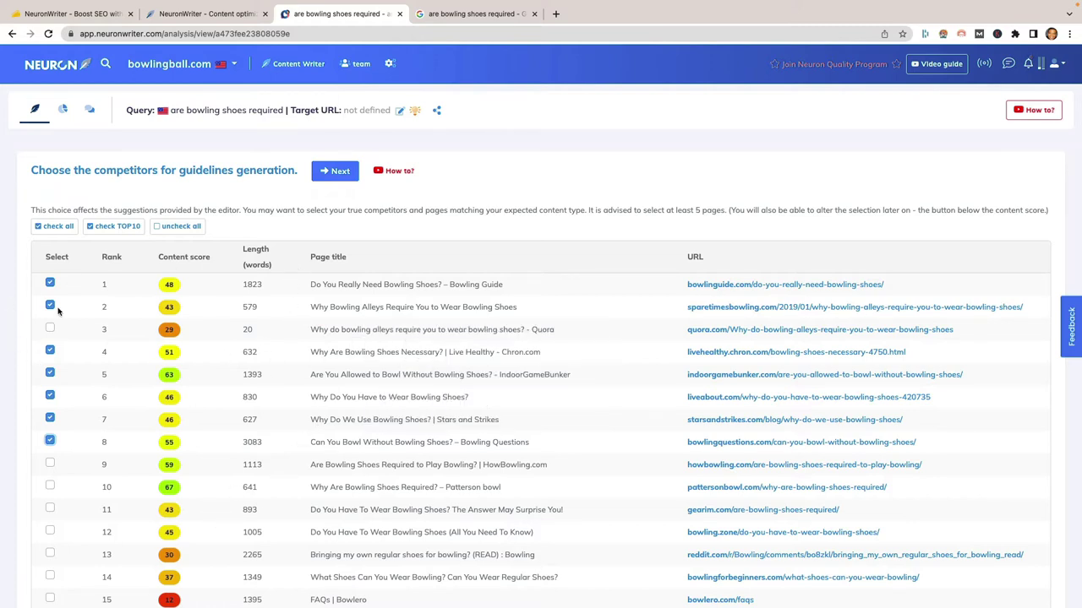
pyautogui.click(326, 174)
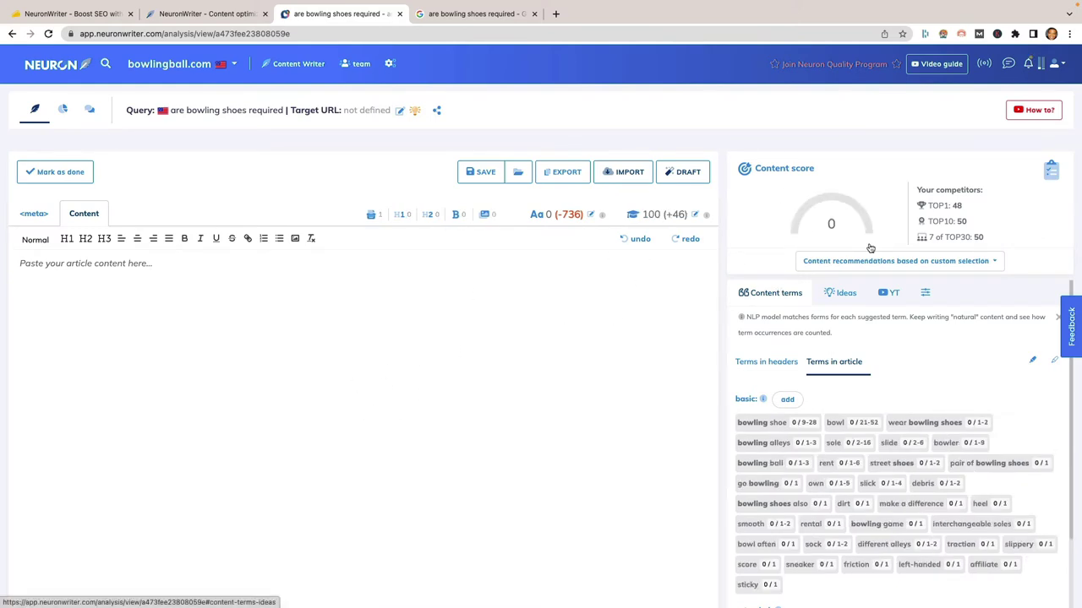
pyautogui.click(479, 416)
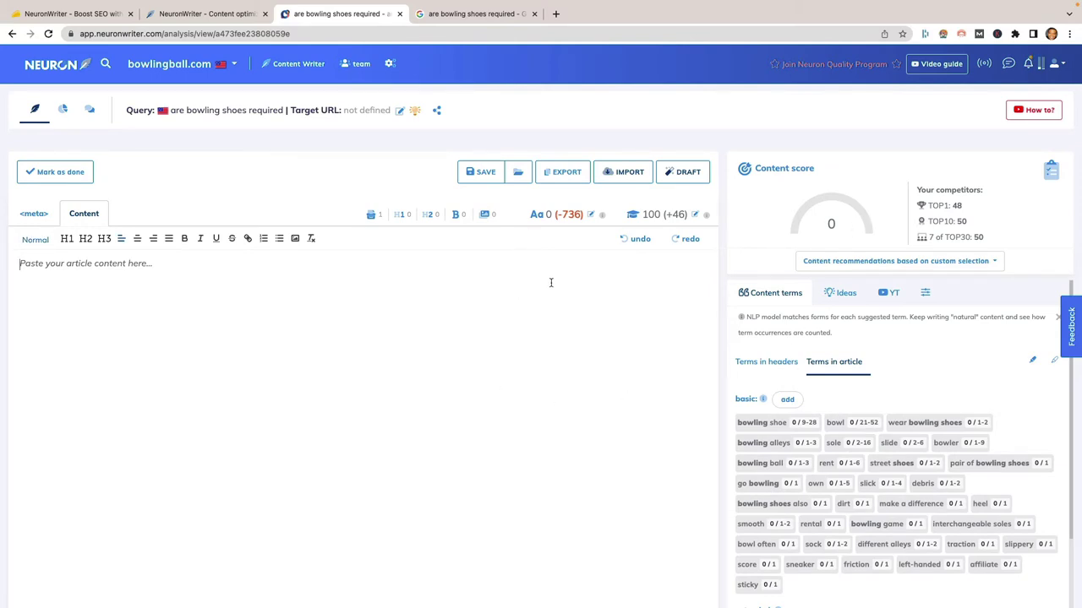
pyautogui.click(622, 171)
pyautogui.write('https://howbowling.com/are-bowling-shoes-required-to-play-bowling/')
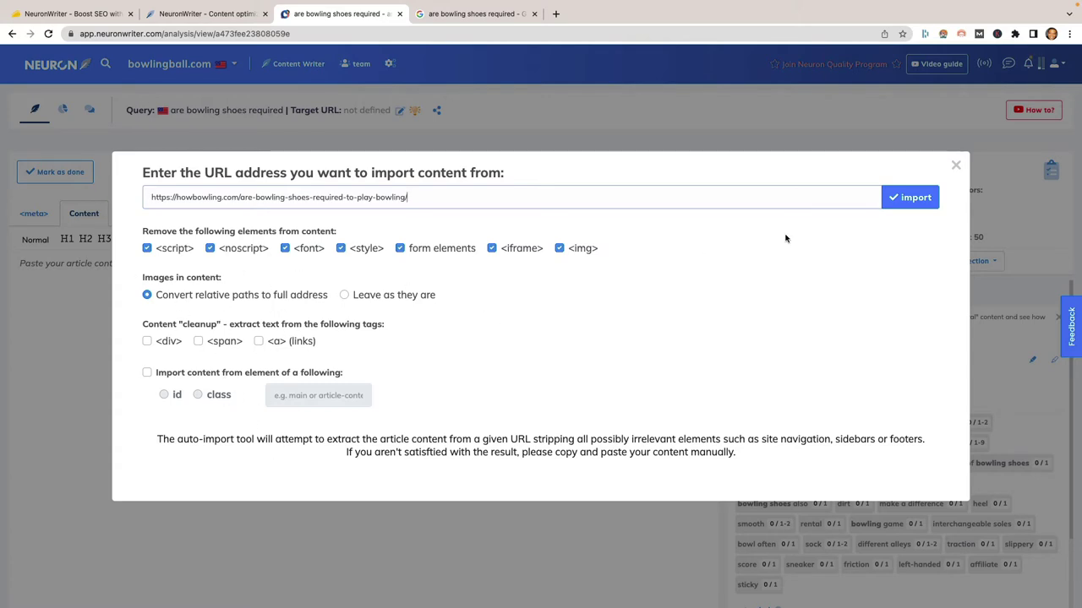
pyautogui.click(904, 207)
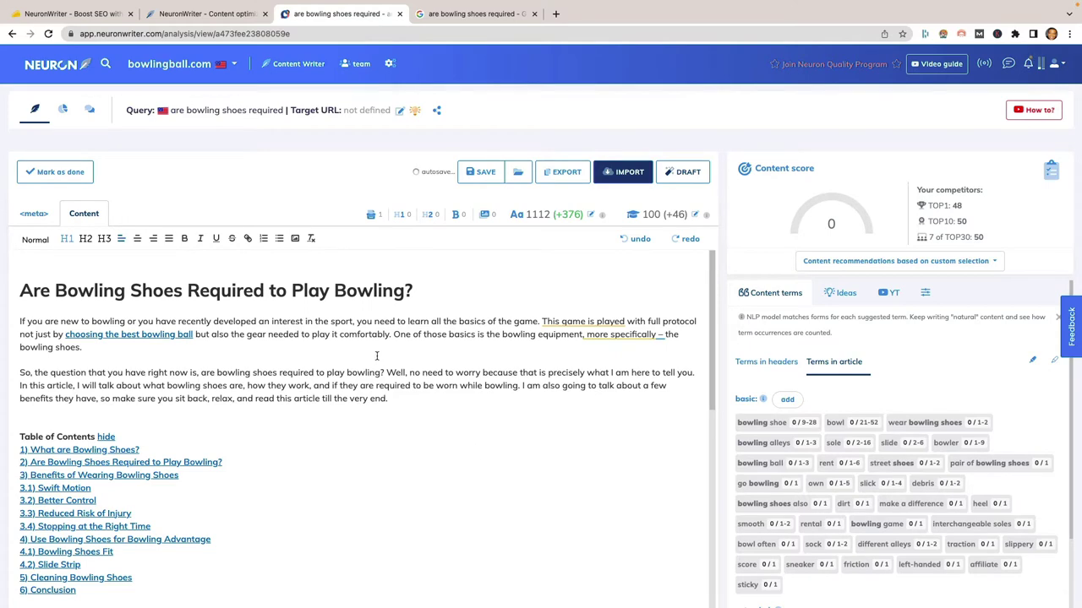
# - Review the imported article's text, its content score and its word count compared with the recommended length
pyautogui.scroll(-1, 376, 356)
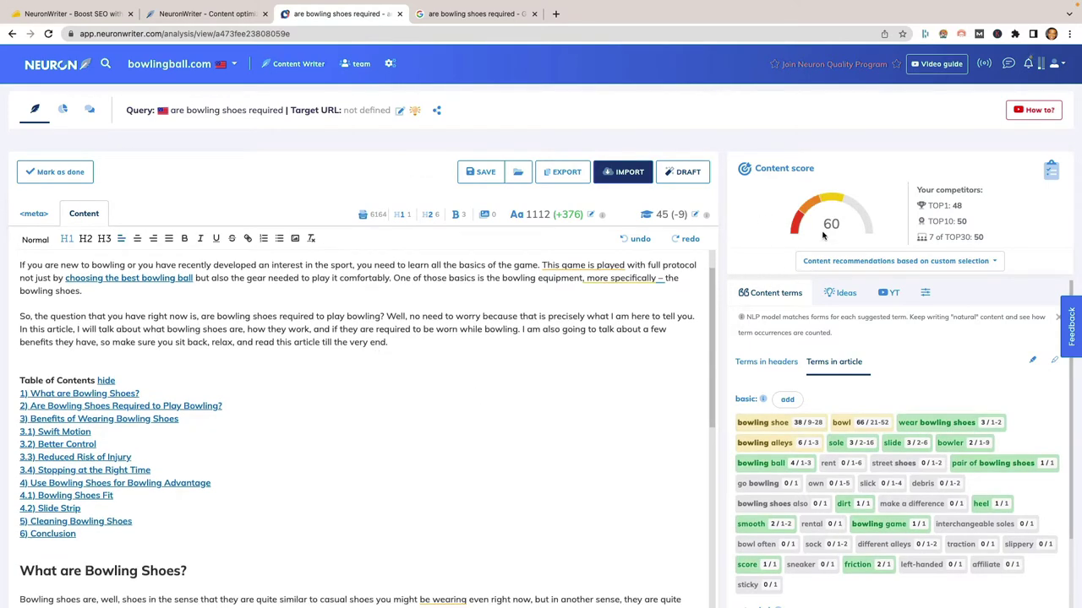
pyautogui.scroll(-3, 489, 418)
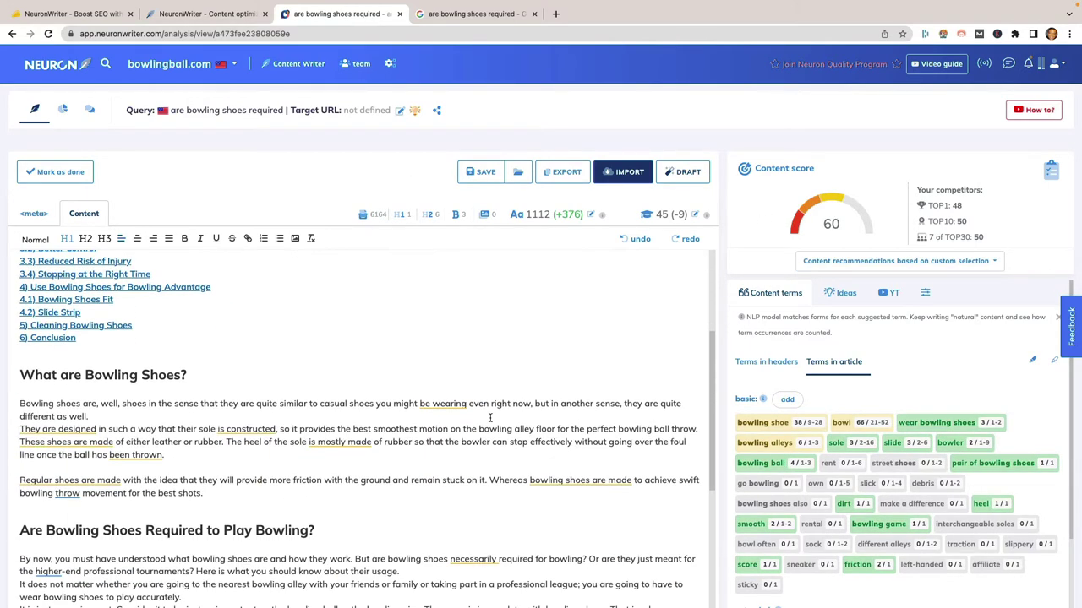
pyautogui.scroll(2, 489, 417)
pyautogui.scroll(2, 489, 417)
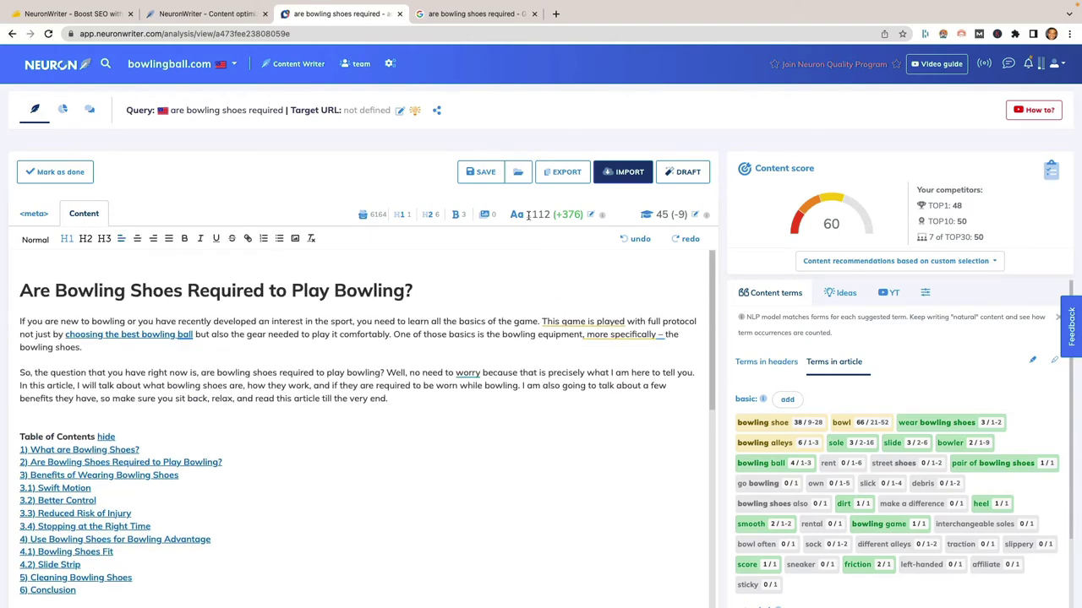
pyautogui.moveTo(556, 214); pyautogui.dragTo(577, 215)
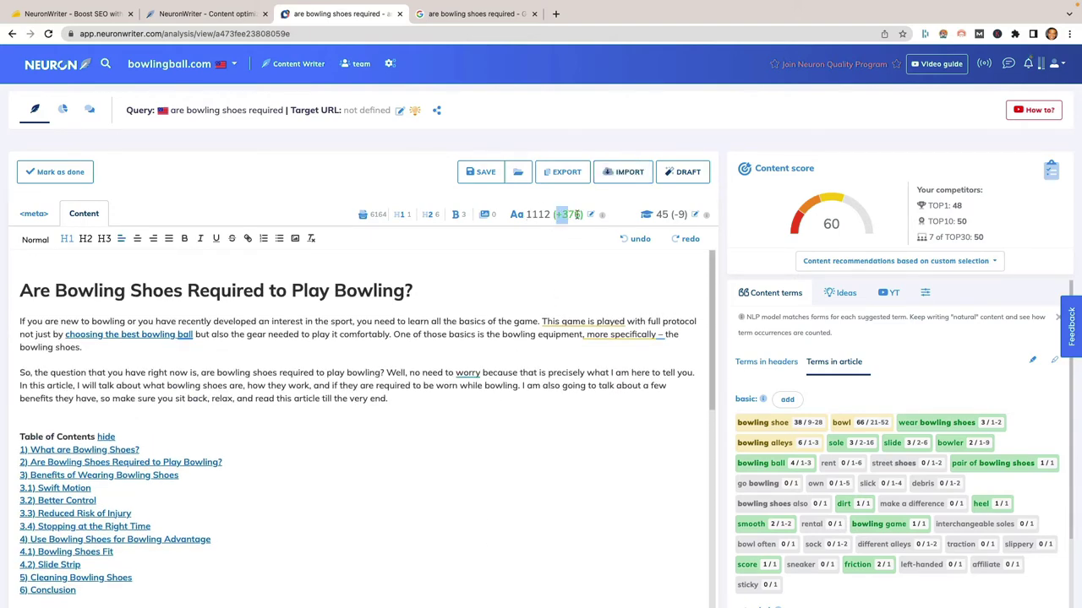
pyautogui.click(565, 215)
# - Compare the howbowling.com listing with the higher-ranked pages in the Google results and return to the NeuronWriter editor
pyautogui.click(476, 14)
pyautogui.scroll(8, 236, 348)
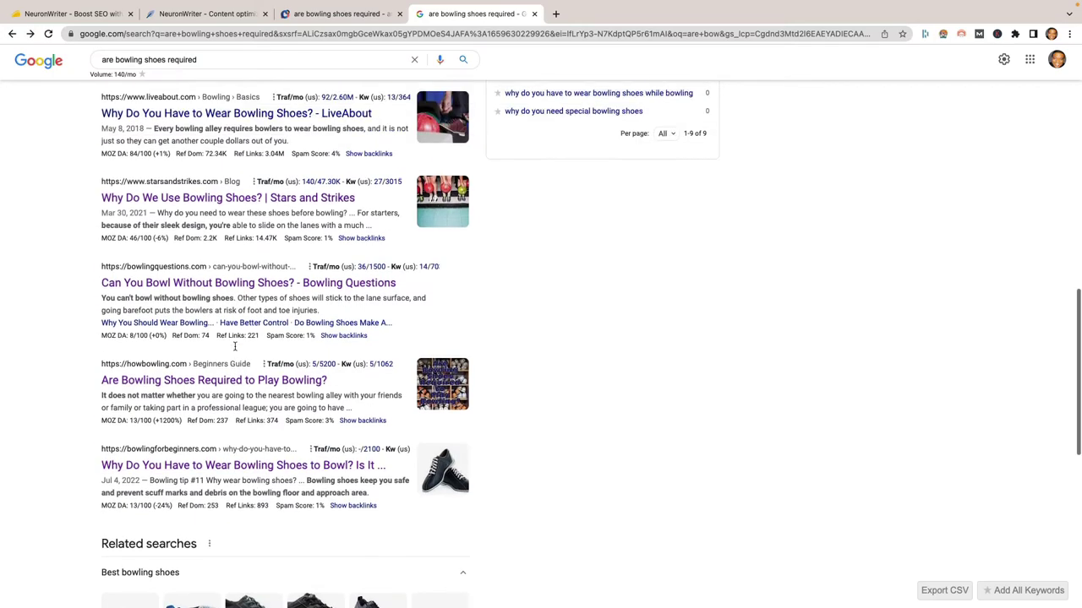
pyautogui.scroll(2, 236, 348)
pyautogui.scroll(-3, 236, 348)
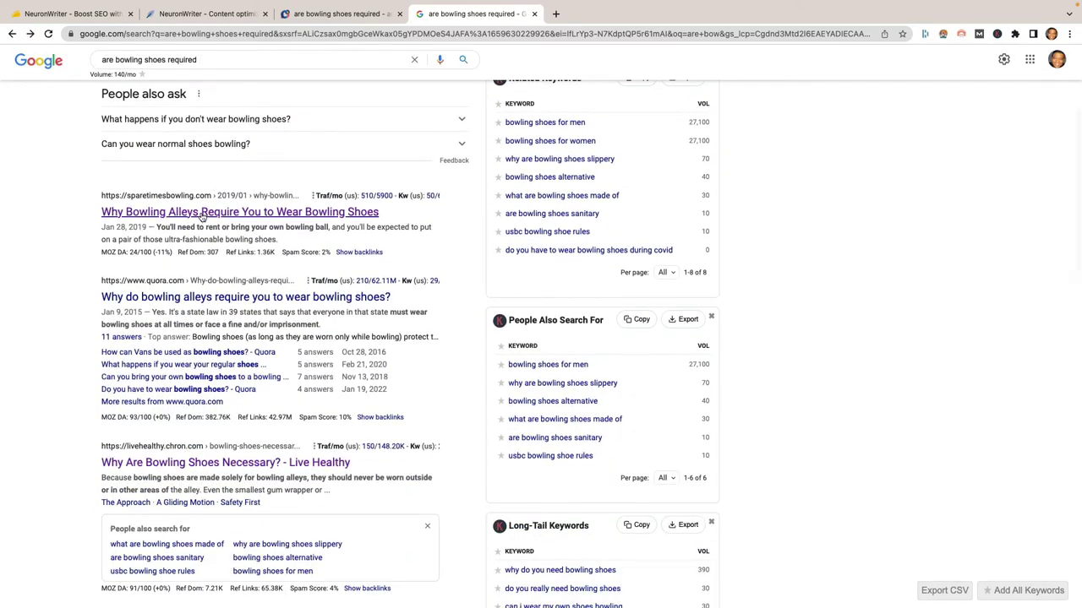
pyautogui.click(338, 15)
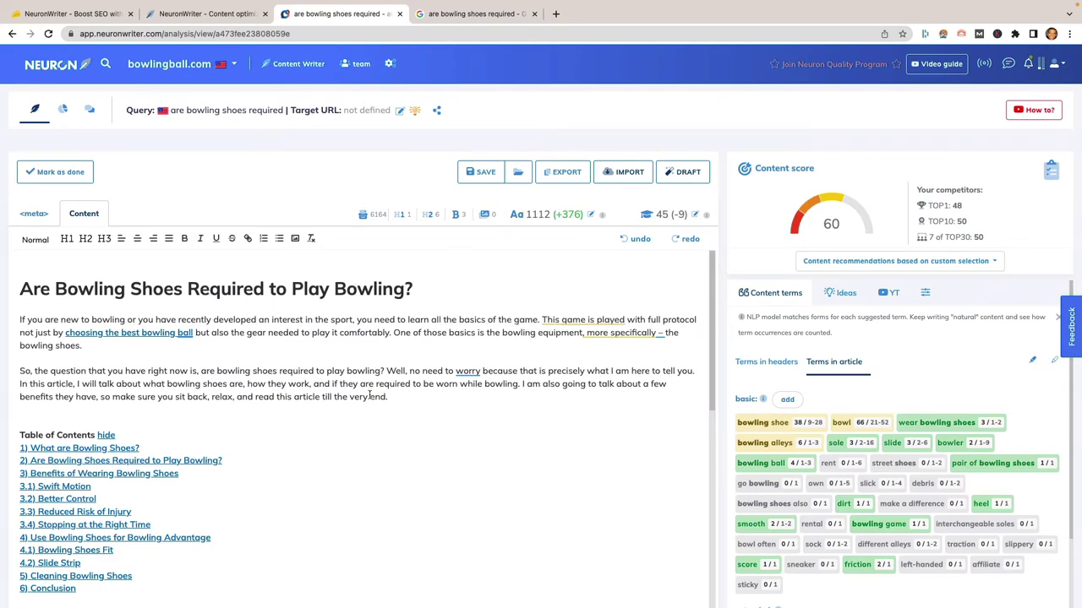
# - Delete the whole table of contents, including its heading, from the imported article
pyautogui.scroll(-2, 369, 396)
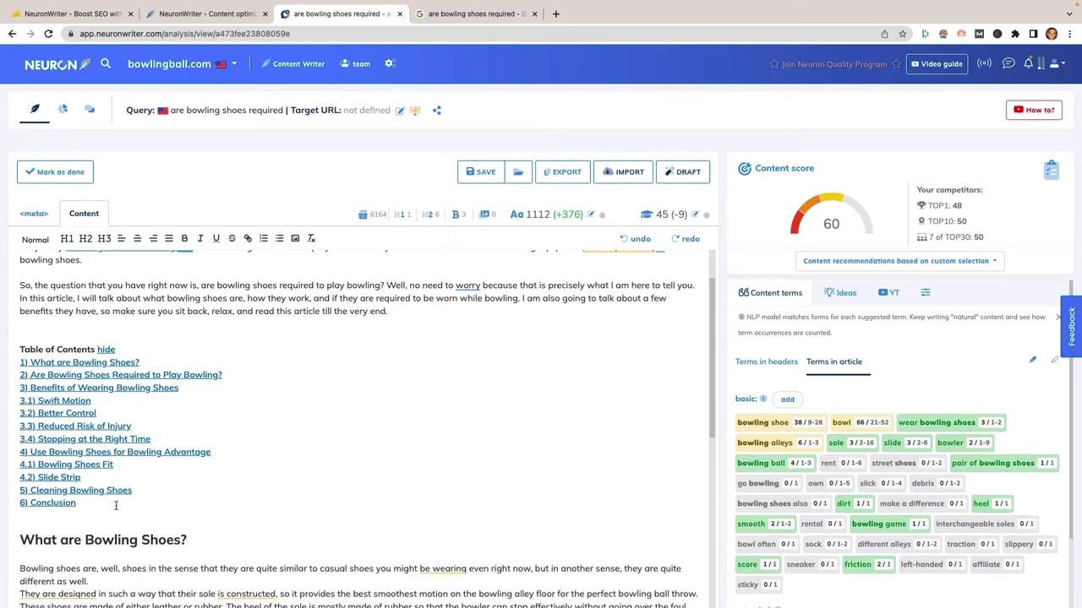
pyautogui.moveTo(94, 505); pyautogui.dragTo(13, 350)
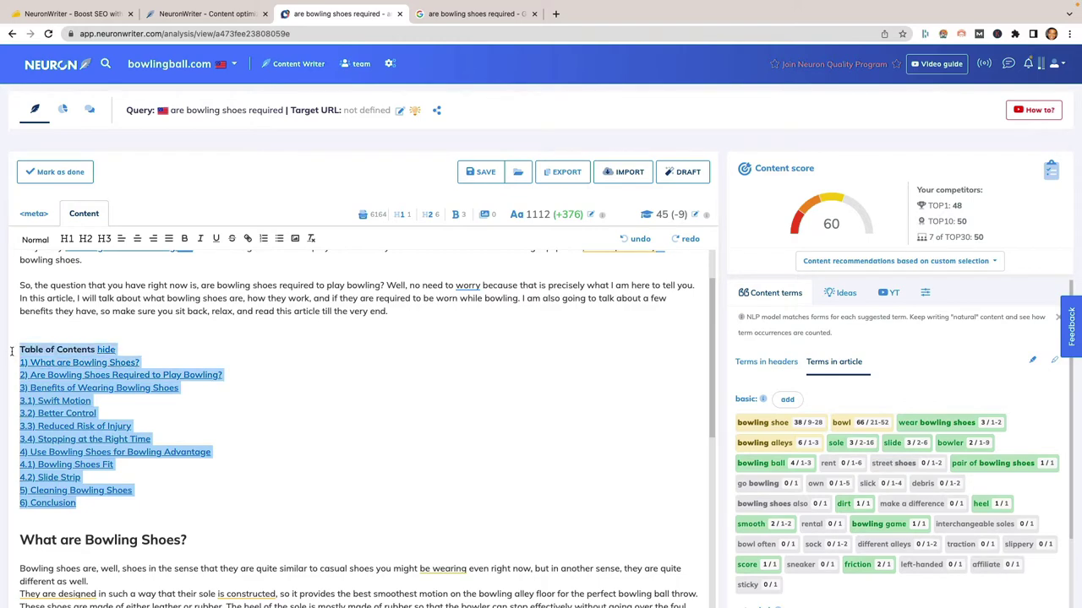
pyautogui.press('BackSpace')
pyautogui.press('BackSpace')
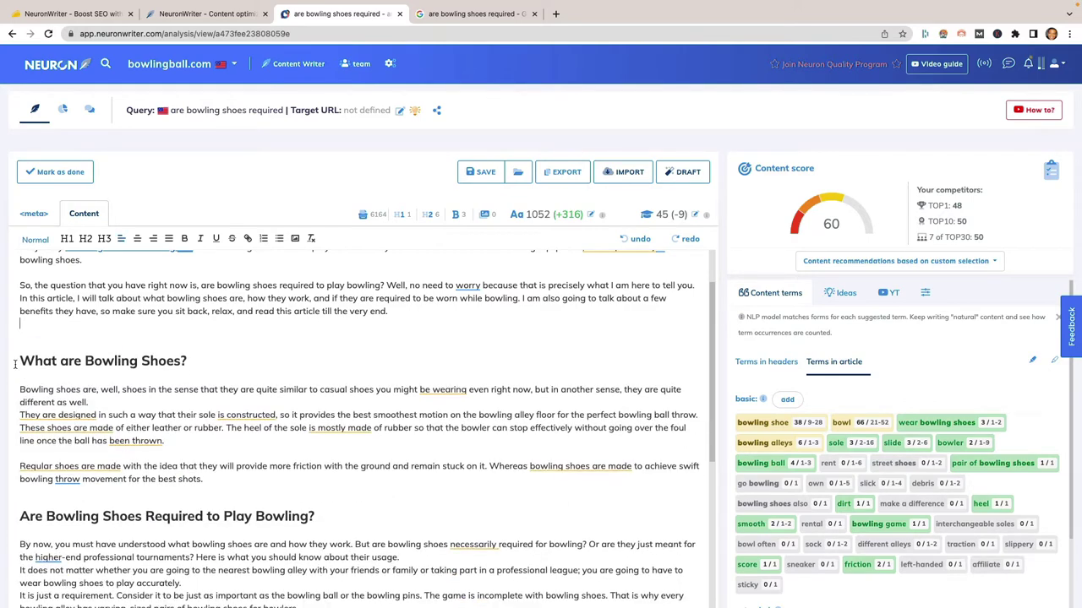
# - Remove the extra blank line above the "What are Bowling Shoes?" heading
pyautogui.press('BackSpace')
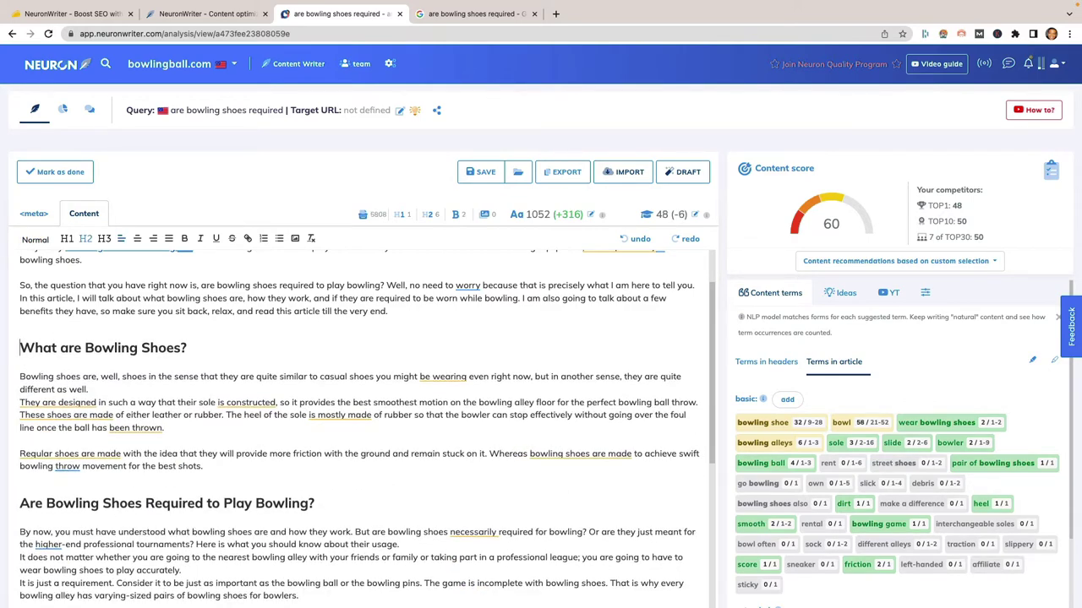
pyautogui.hotkey('ctrl', 'z')
pyautogui.hotkey('ctrl', 'y')
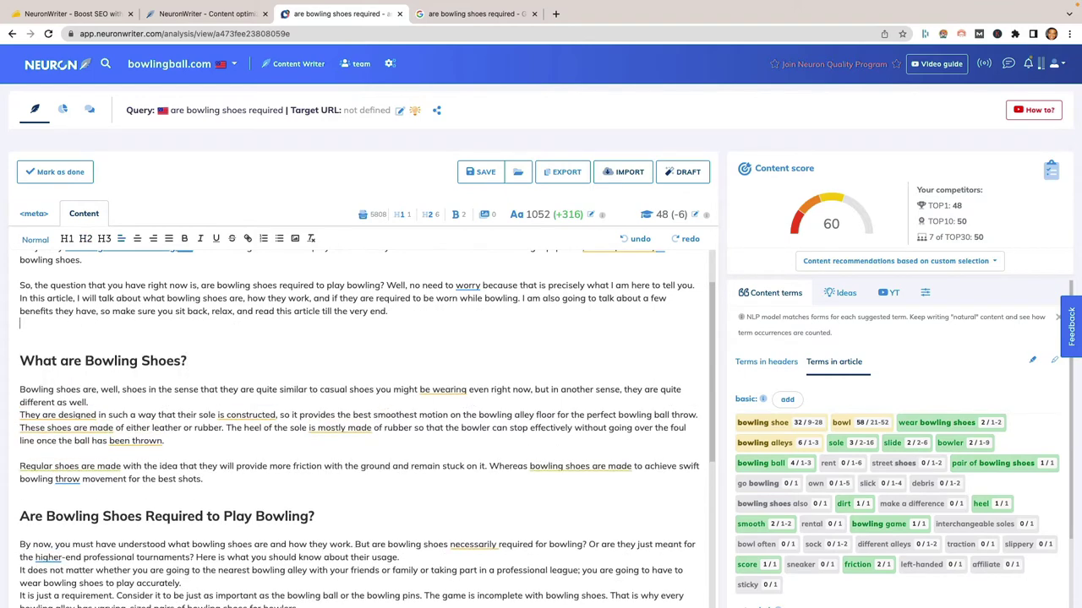
pyautogui.scroll(2, 289, 441)
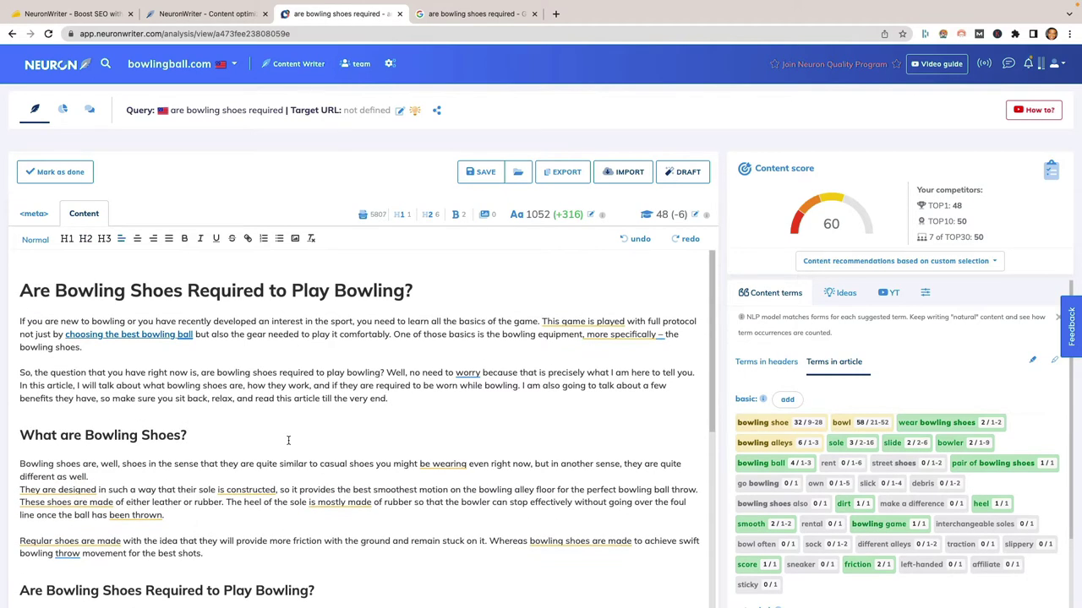
# - Examine the competitors' content scores, the writing suggestion for "This game is played", and the suggested basic and extended article terms
pyautogui.moveTo(969, 208); pyautogui.dragTo(949, 205)
pyautogui.click(965, 211)
pyautogui.moveTo(545, 324)
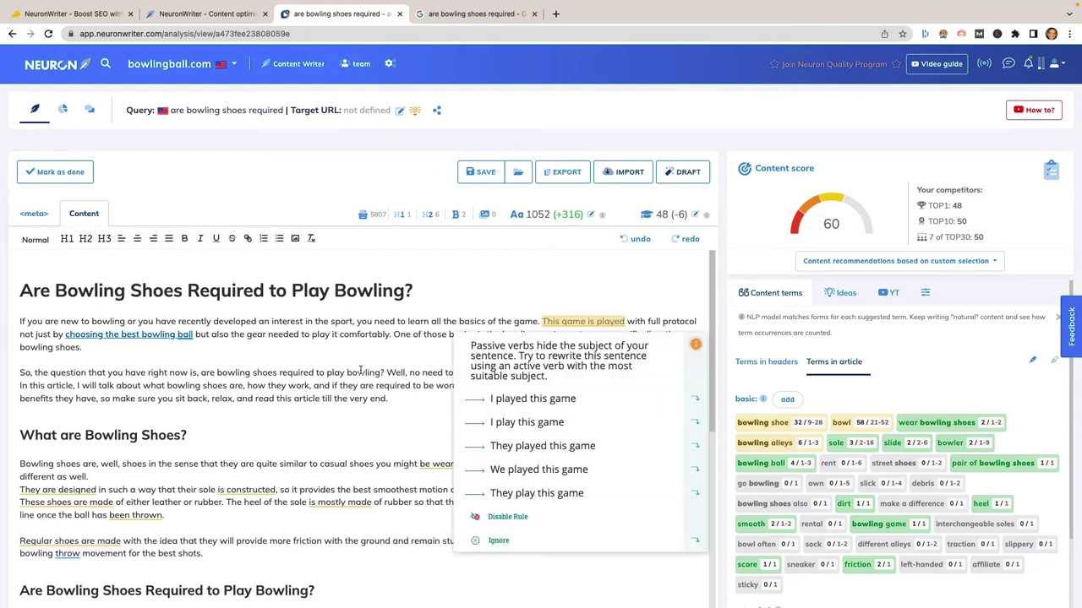
pyautogui.scroll(-1, 835, 470)
pyautogui.scroll(-2, 835, 469)
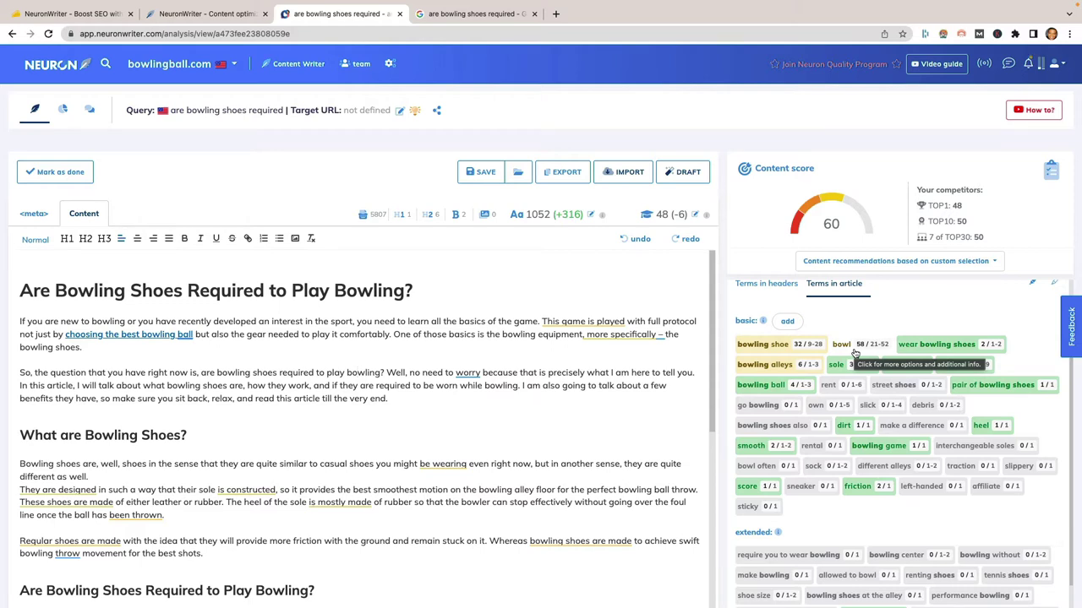
pyautogui.scroll(-1, 875, 381)
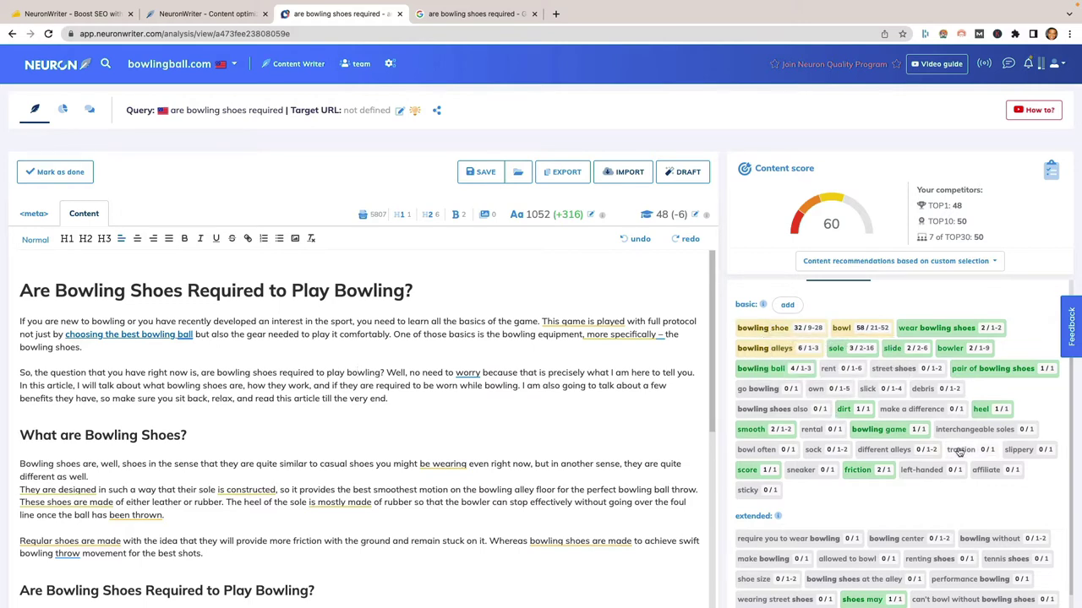
pyautogui.scroll(2, 933, 486)
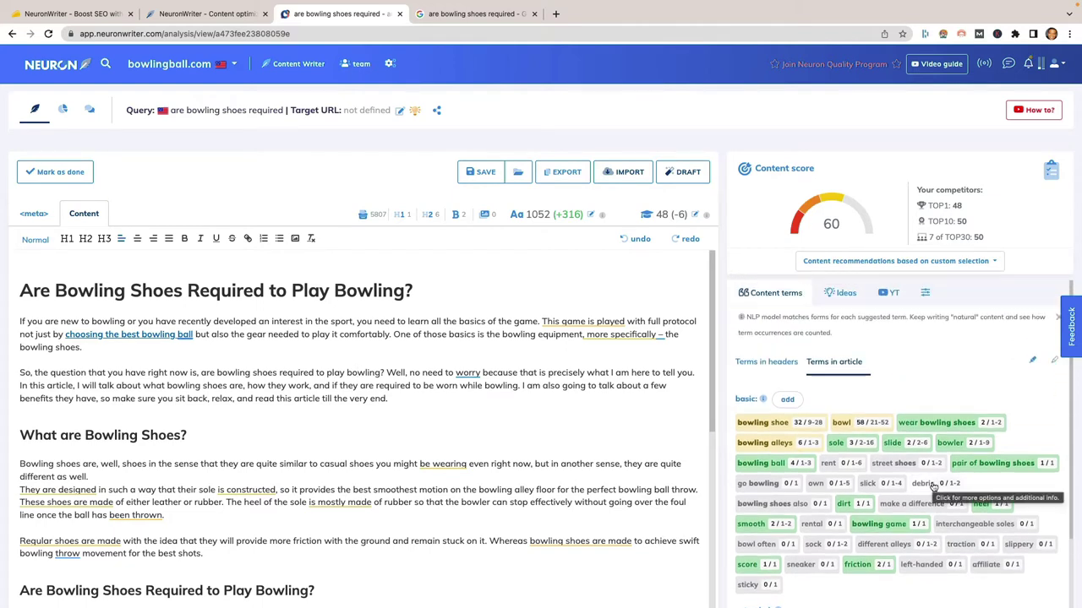
pyautogui.scroll(-1, 933, 486)
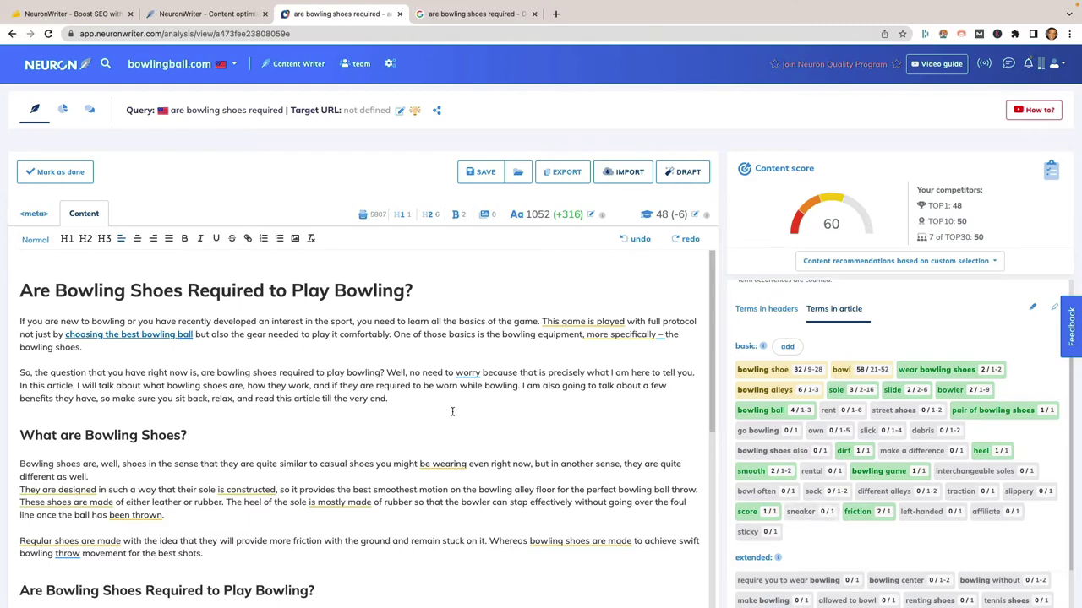
# - Read through the article's sections for a place to use the missing term "rent"
pyautogui.scroll(-10, 453, 412)
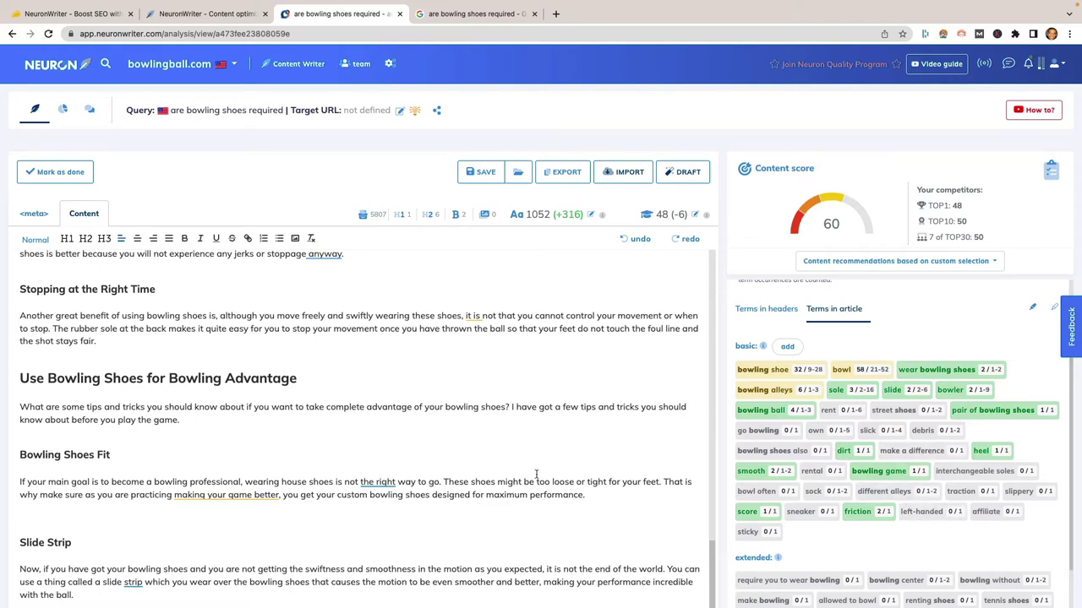
pyautogui.click(827, 413)
pyautogui.scroll(-1, 436, 386)
pyautogui.scroll(1, 436, 386)
pyautogui.scroll(10, 422, 380)
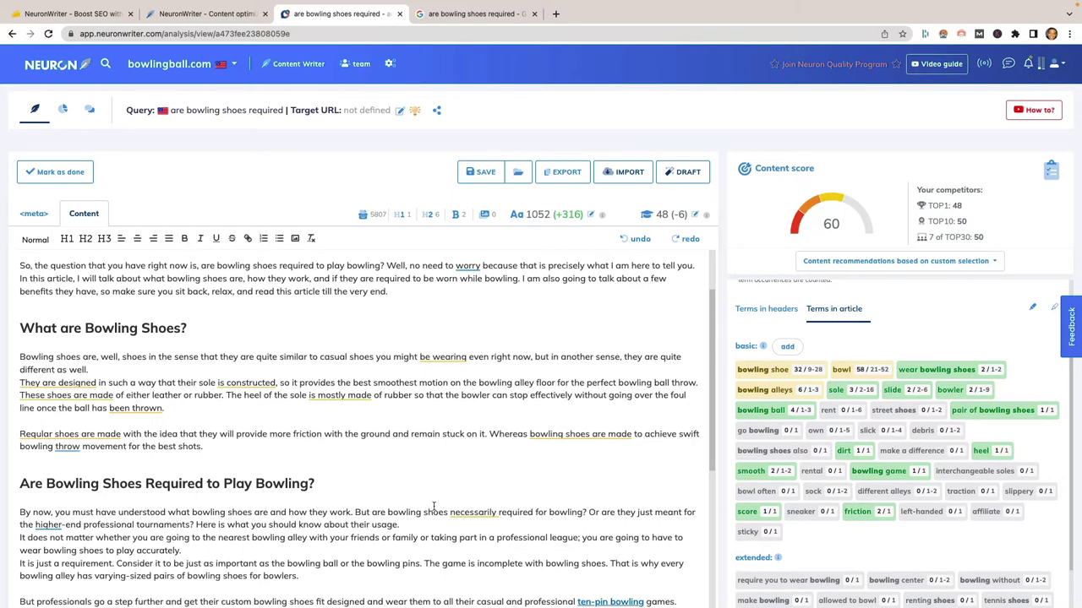
pyautogui.scroll(-2, 424, 376)
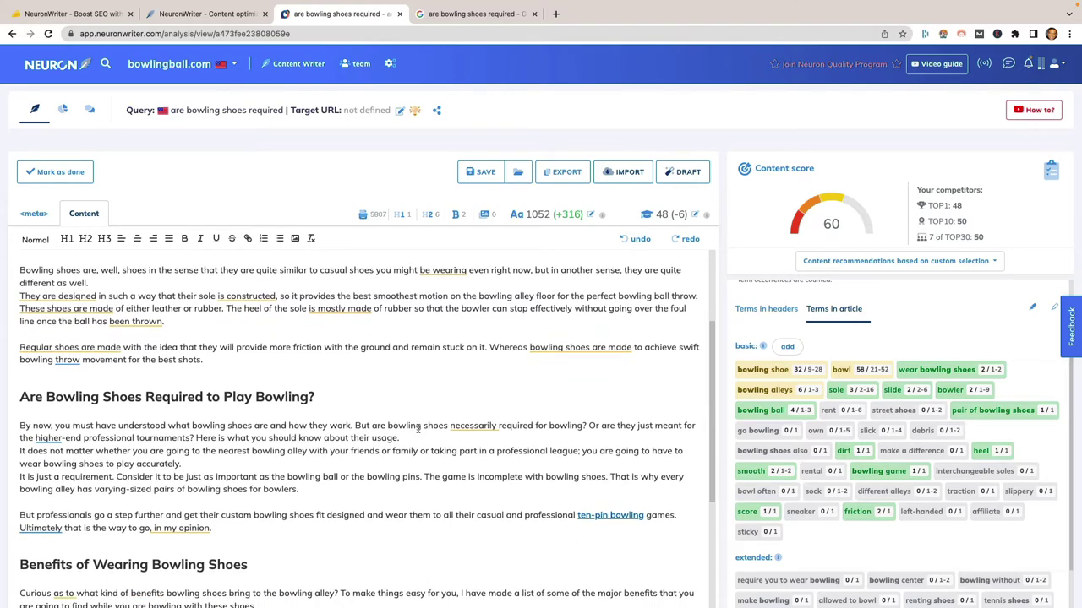
pyautogui.scroll(-1, 418, 431)
pyautogui.scroll(2, 396, 442)
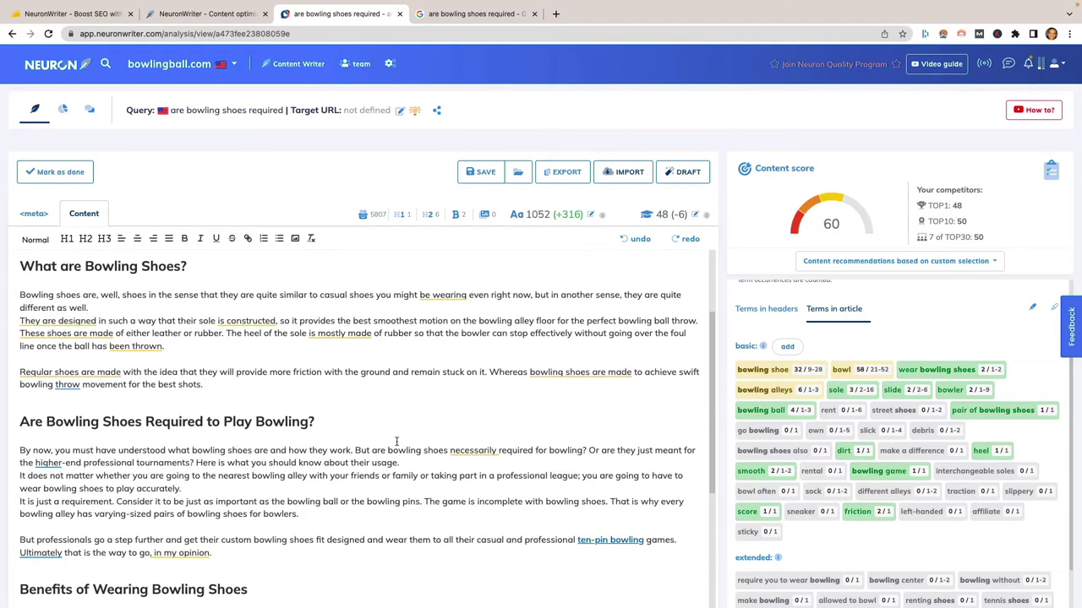
pyautogui.scroll(4, 397, 441)
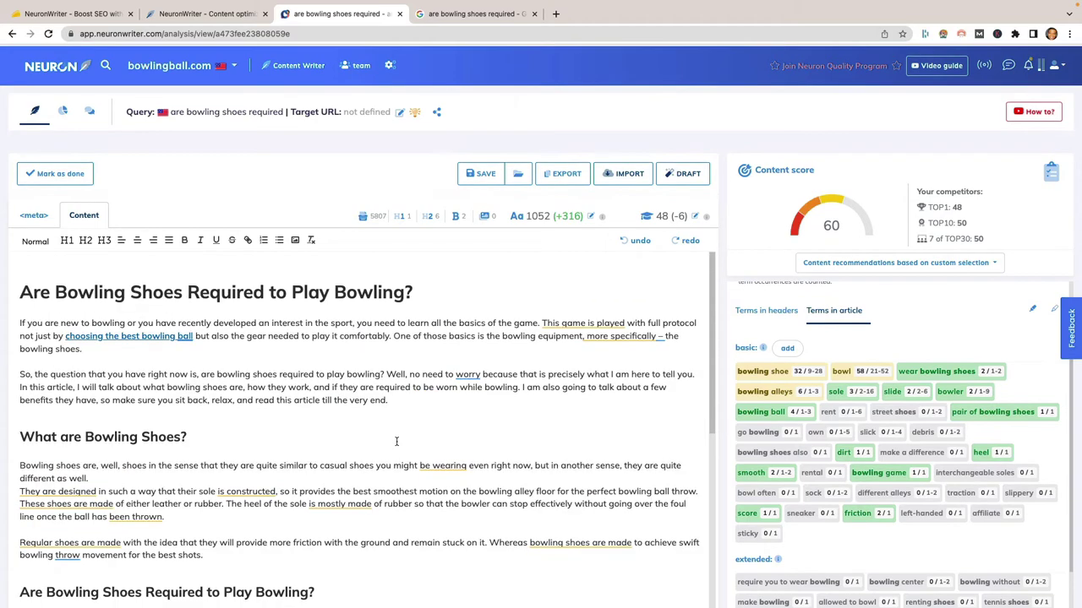
# - Insert blank lines before "It is just a requirement" and "It does not matter" in the "Are Bowling Shoes Required to Play Bowling?" section
pyautogui.scroll(-5, 399, 441)
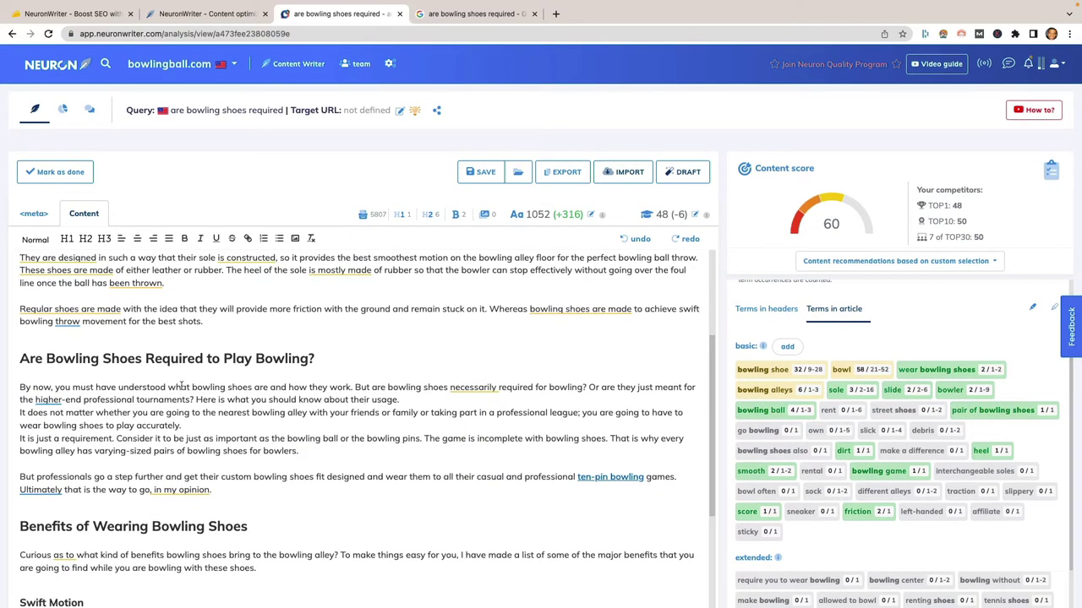
pyautogui.scroll(-1, 223, 383)
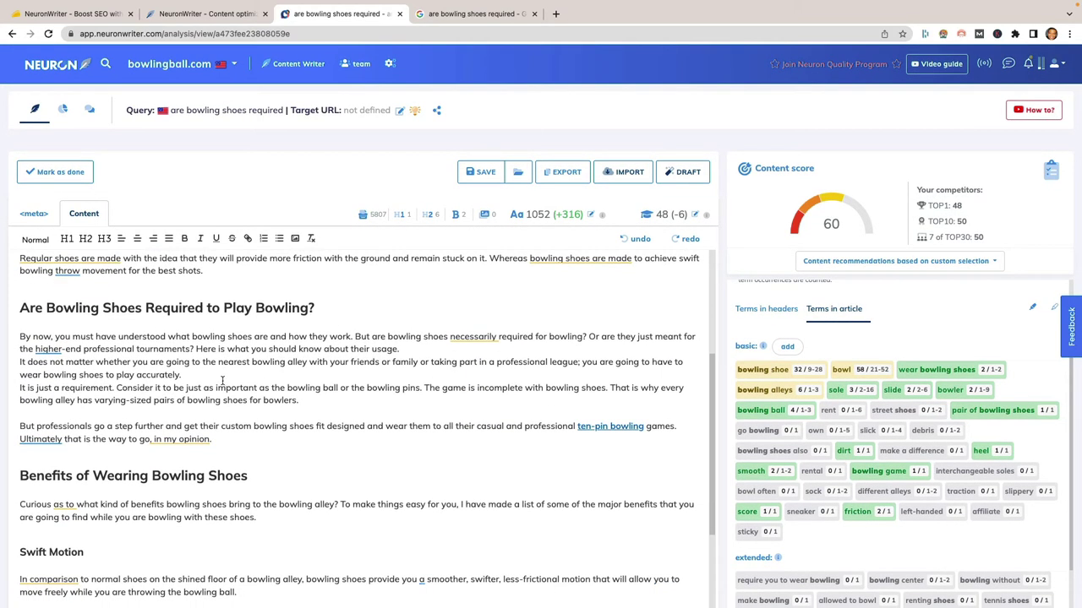
pyautogui.press('Return')
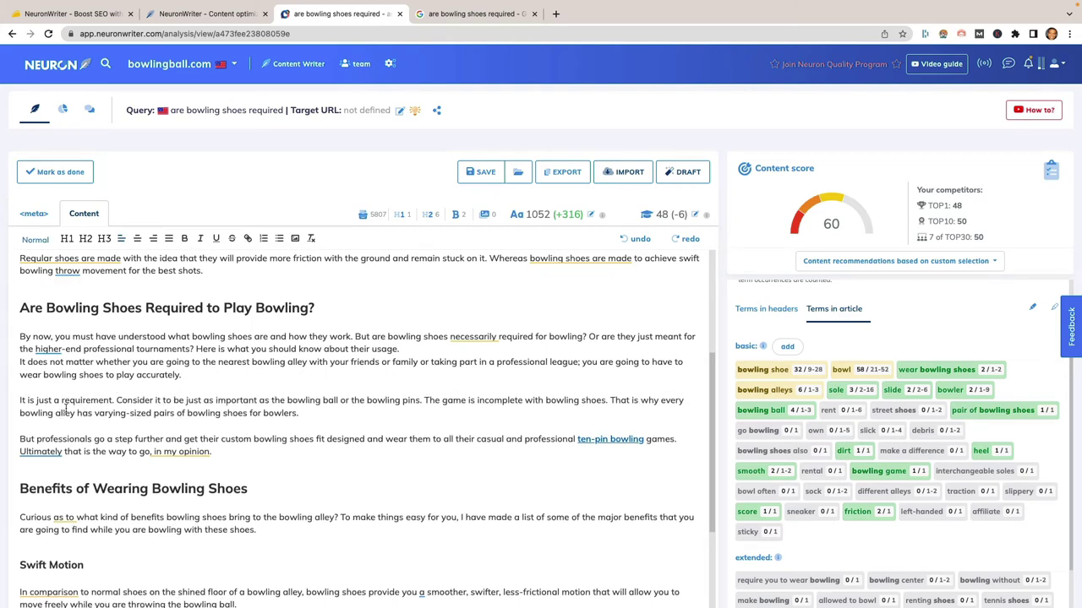
pyautogui.click(406, 350)
pyautogui.press('Return')
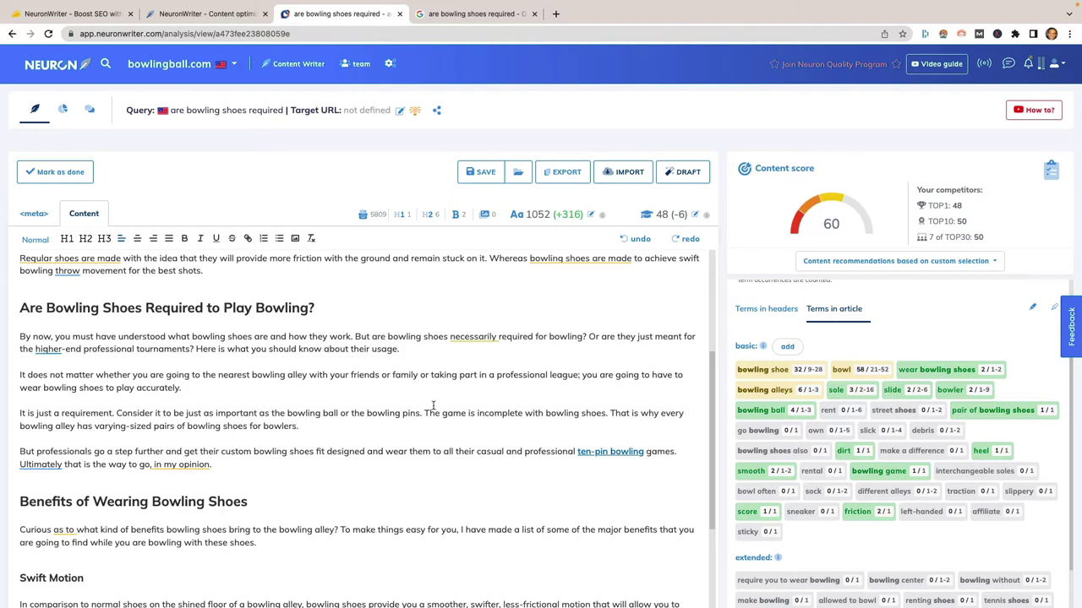
# - Replace the sentence "The game is incomplete with bowling shoes." with the opening "When I rent bowling shoes,"
pyautogui.moveTo(426, 413); pyautogui.dragTo(609, 414)
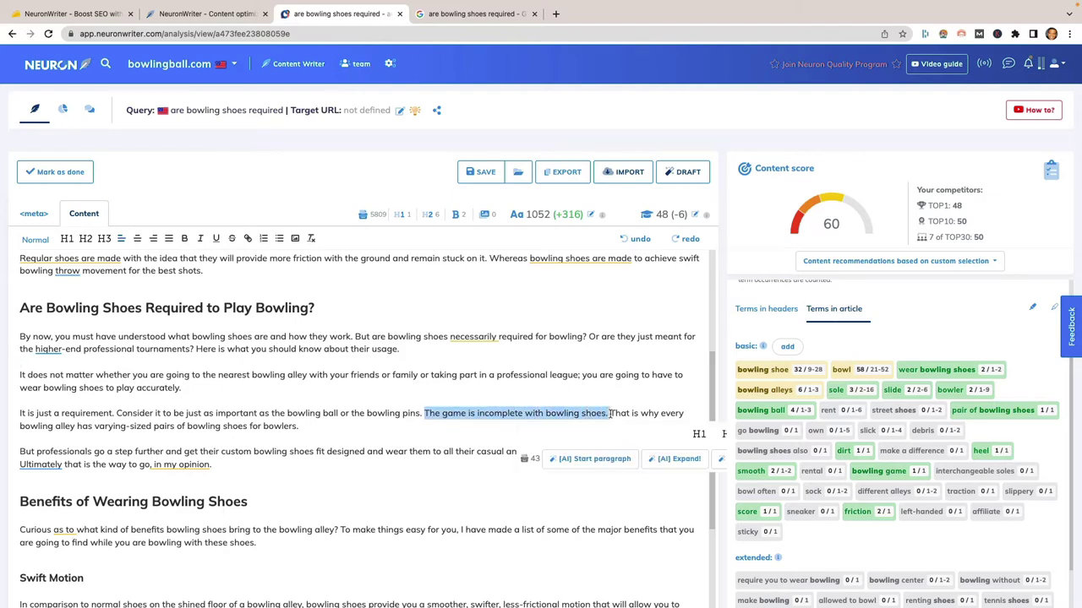
pyautogui.press('BackSpace')
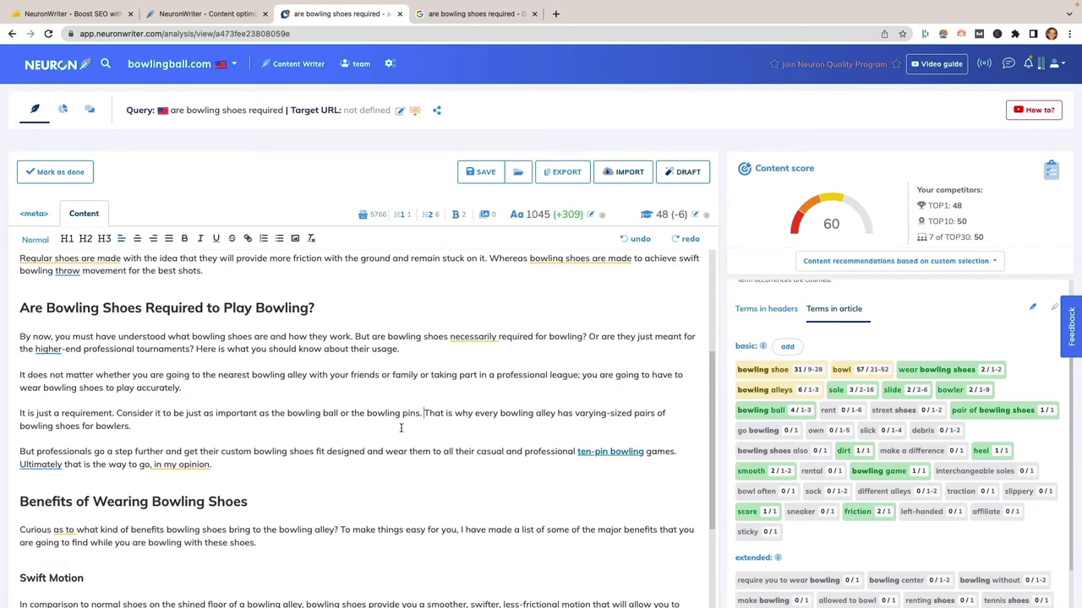
pyautogui.write('When I Rent')
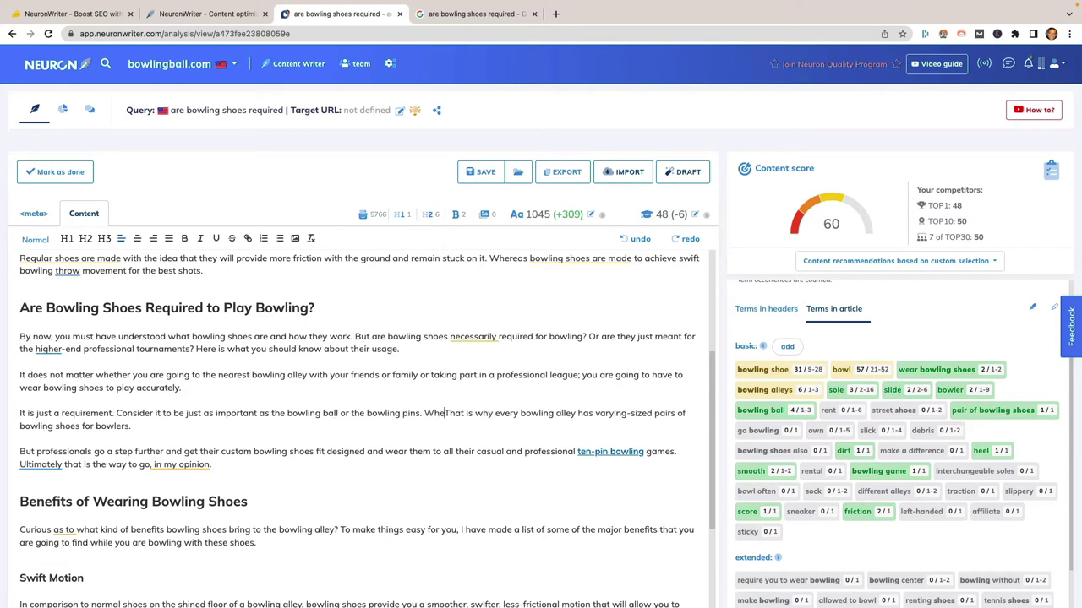
pyautogui.press('BackSpace')
pyautogui.press('BackSpace')
pyautogui.press('BackSpace')
pyautogui.press('BackSpace')
pyautogui.write('rent bowlling')
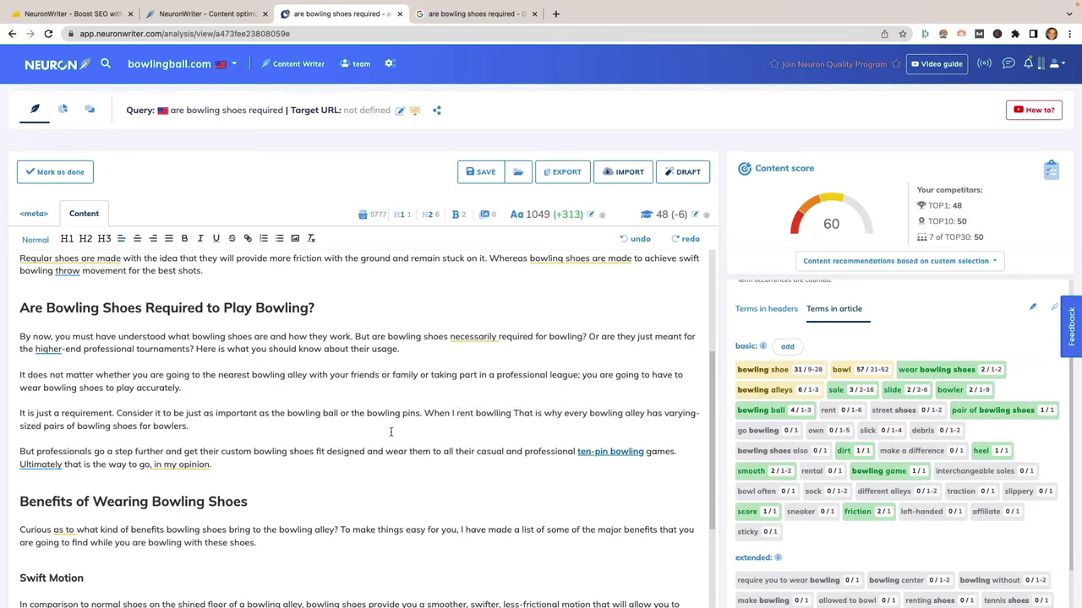
pyautogui.press('BackSpace')
pyautogui.press('BackSpace')
pyautogui.press('BackSpace')
pyautogui.press('BackSpace')
pyautogui.press('BackSpace')
pyautogui.write('ing')
pyautogui.press('BackSpace')
pyautogui.press('BackSpace')
pyautogui.press('BackSpace')
pyautogui.press('BackSpace')
pyautogui.press('BackSpace')
pyautogui.write('iung')
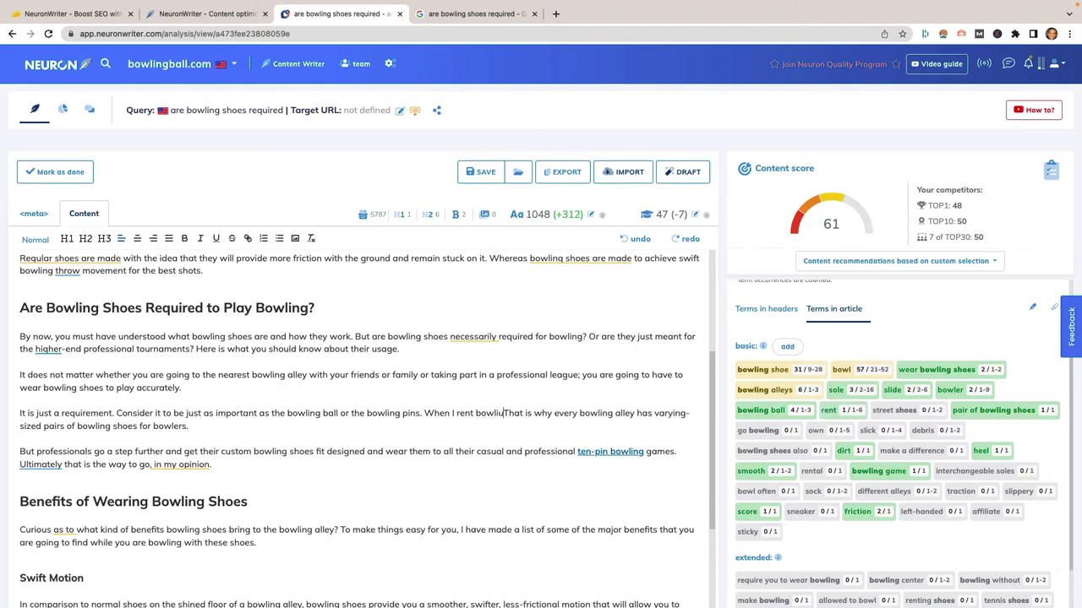
pyautogui.press('BackSpace')
pyautogui.press('BackSpace')
pyautogui.press('BackSpace')
pyautogui.press('BackSpace')
pyautogui.write('ing shoes, ')
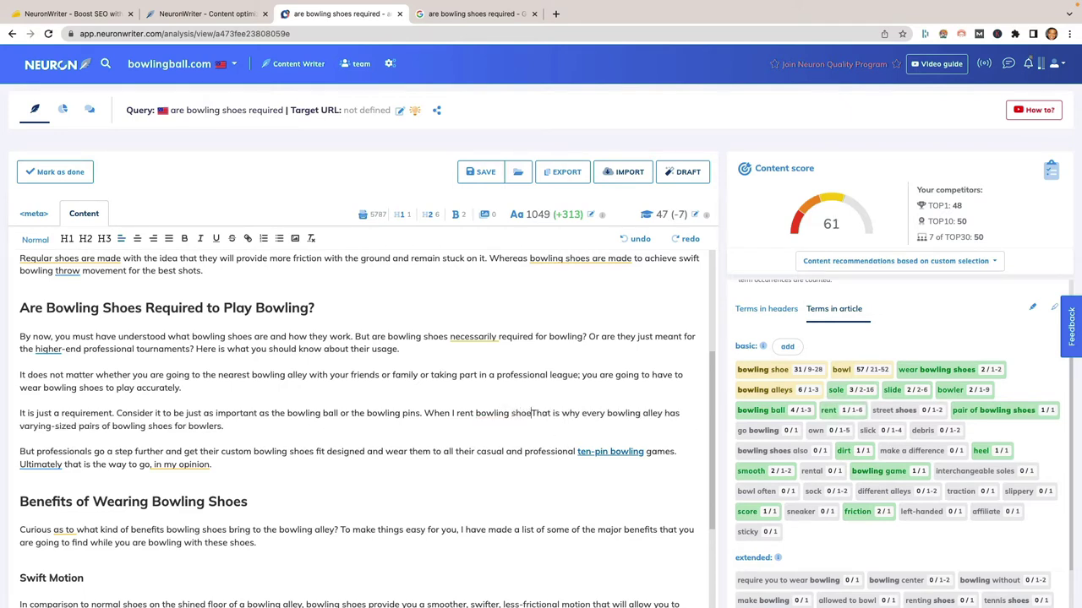
# - Finish the sentence with "I try my best to get some that feel the best and do not hurt my feet." and add a blank line after it
pyautogui.write('I try my best to ge')
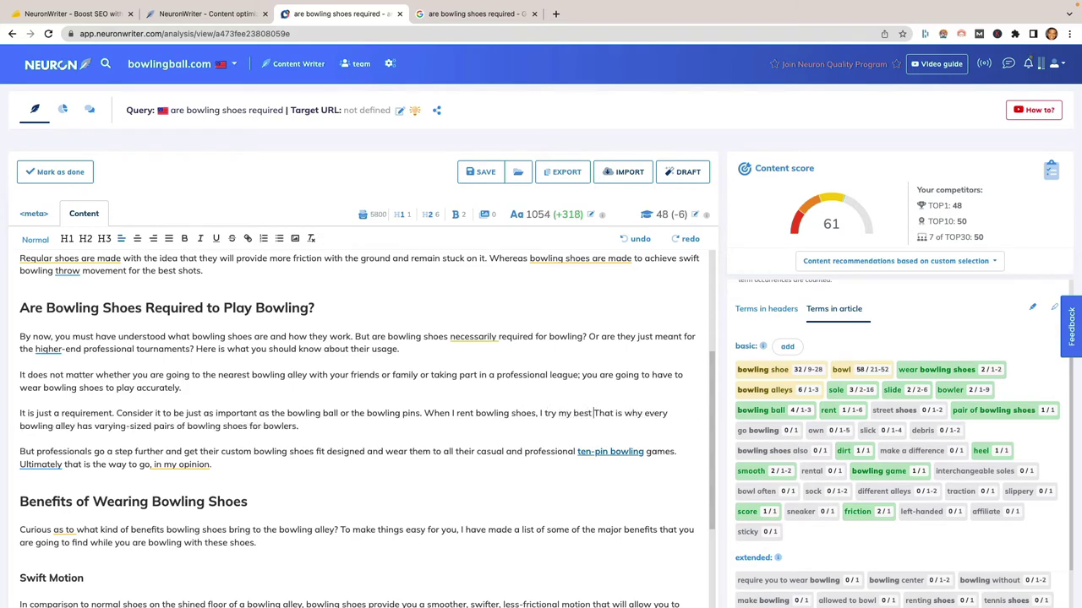
pyautogui.write('t some that ')
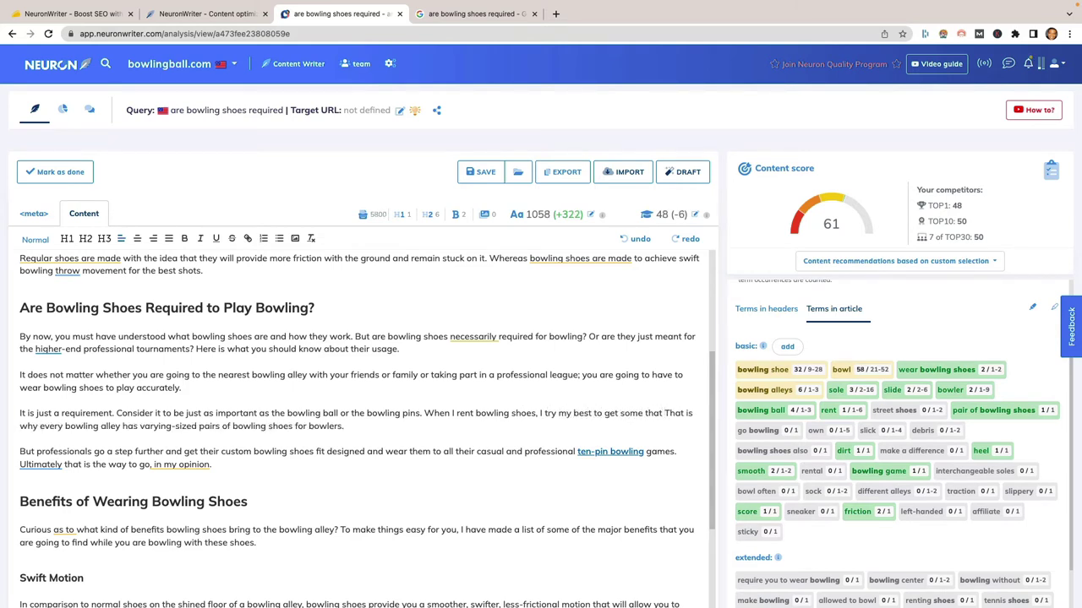
pyautogui.write('feel the best ')
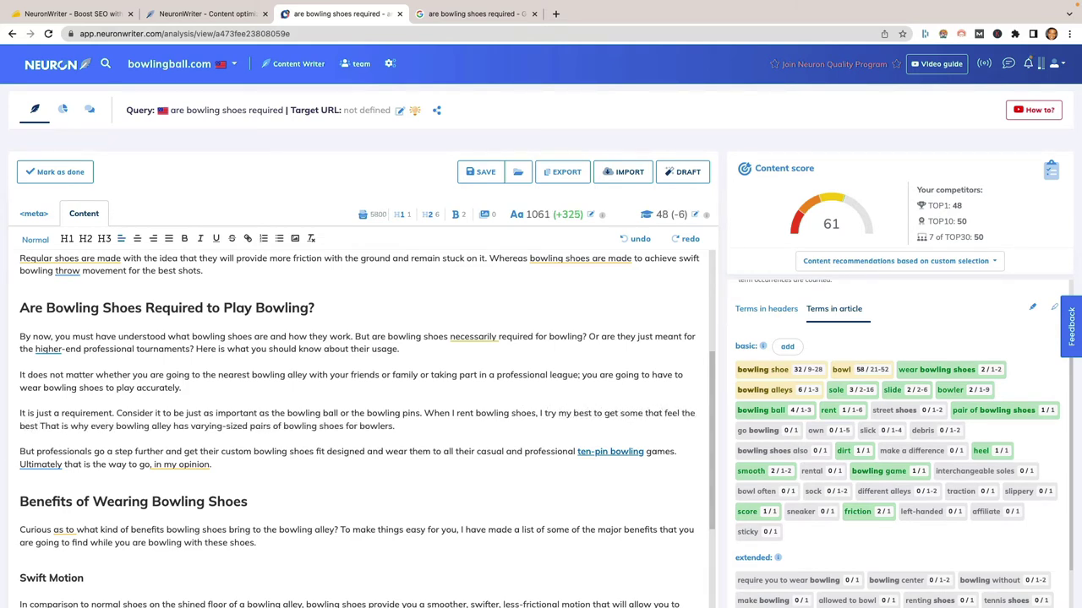
pyautogui.write('and do not hurt')
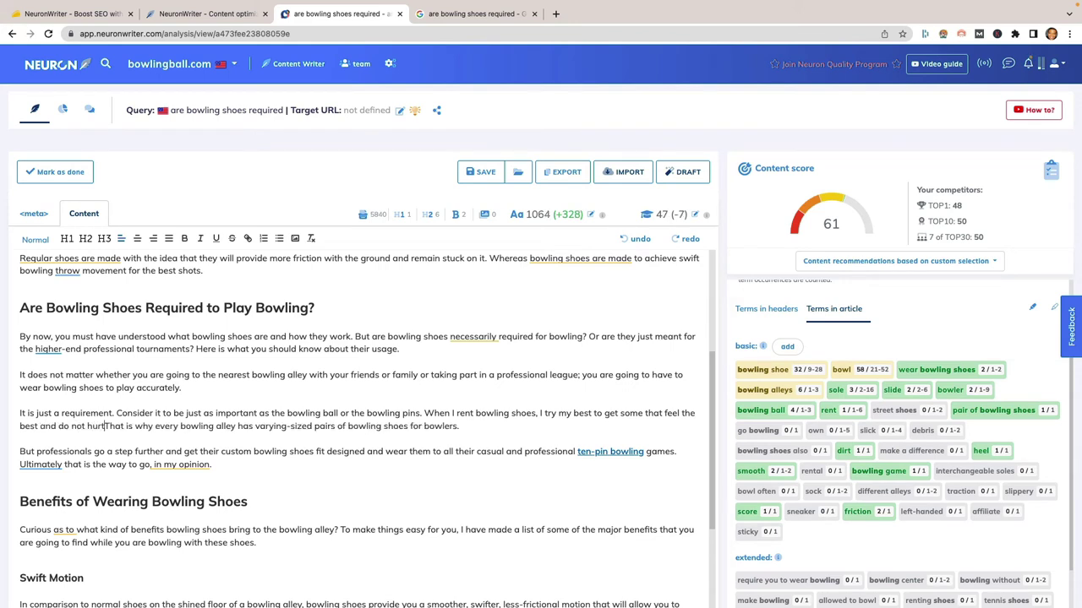
pyautogui.write(' my feet')
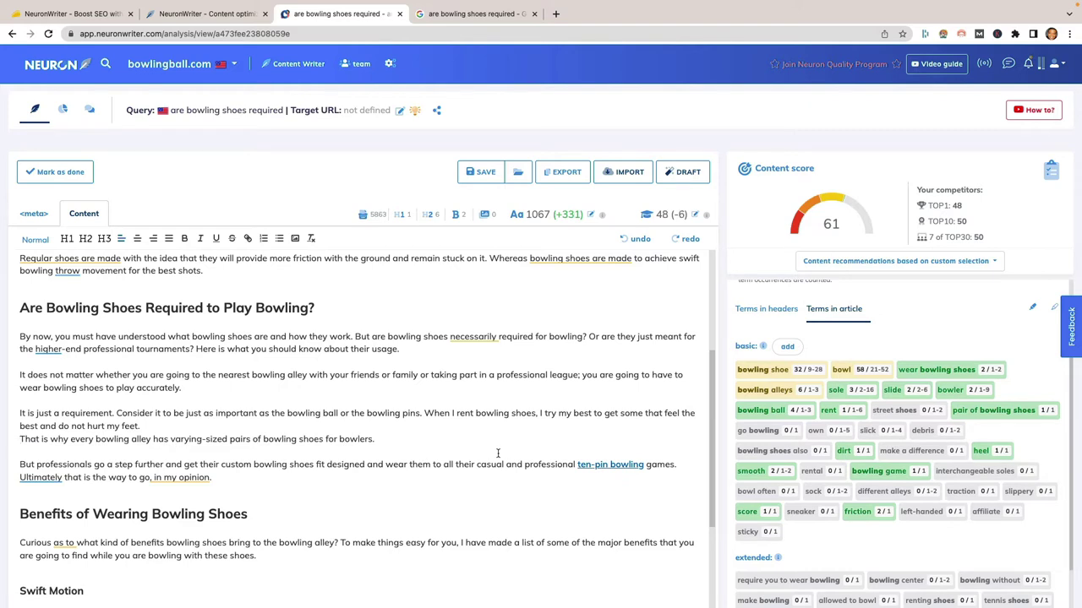
pyautogui.press('Return')
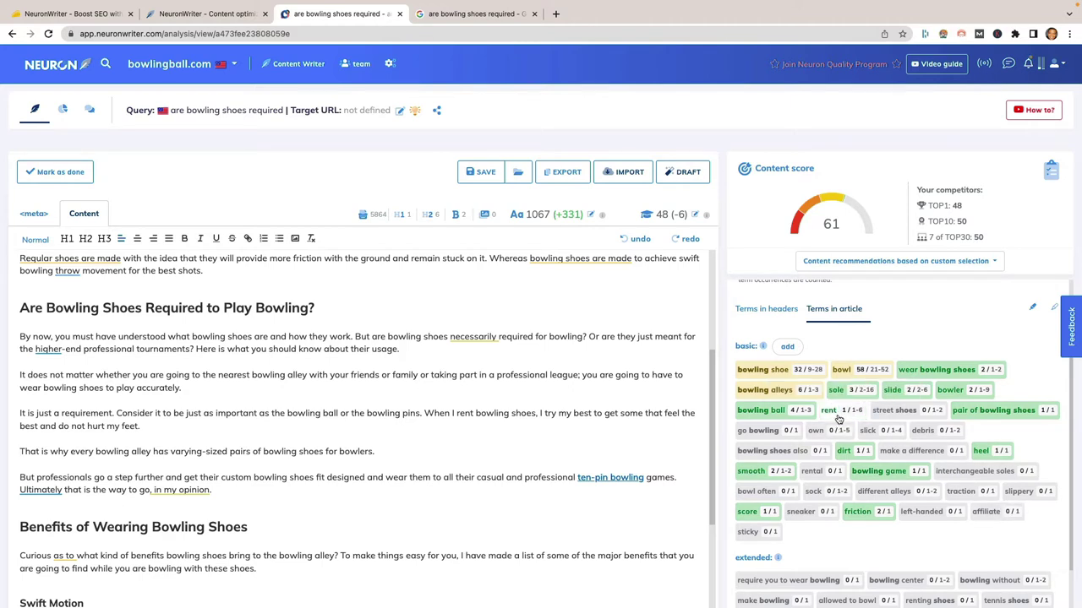
# - Check the usage details of the term "street shoes" and extend the "Benefits of Wearing Bowling Shoes" heading with "vs Street Shoes"
pyautogui.click(903, 418)
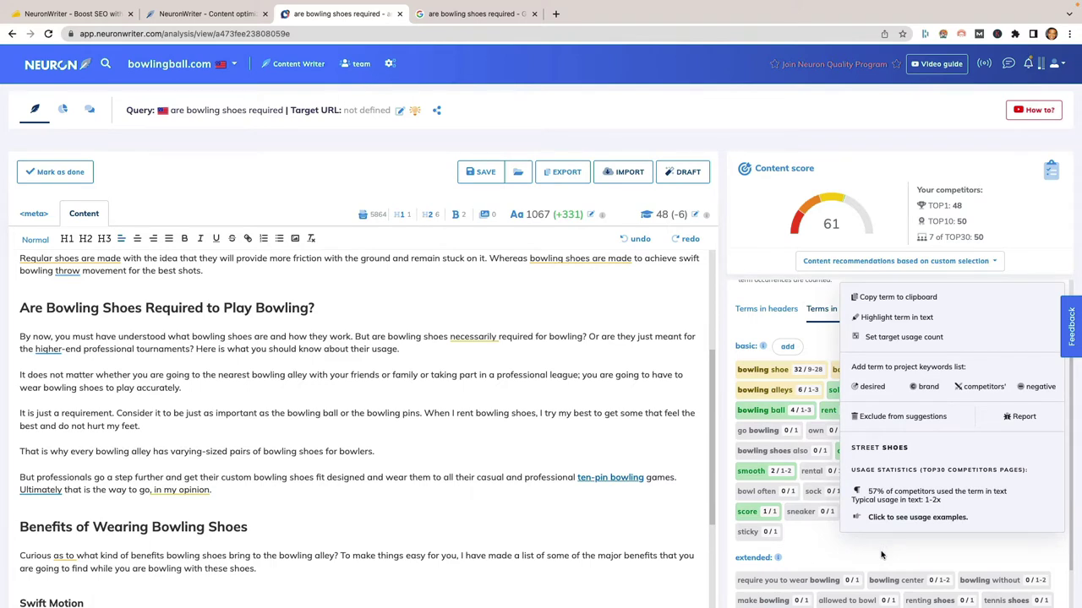
pyautogui.click(825, 553)
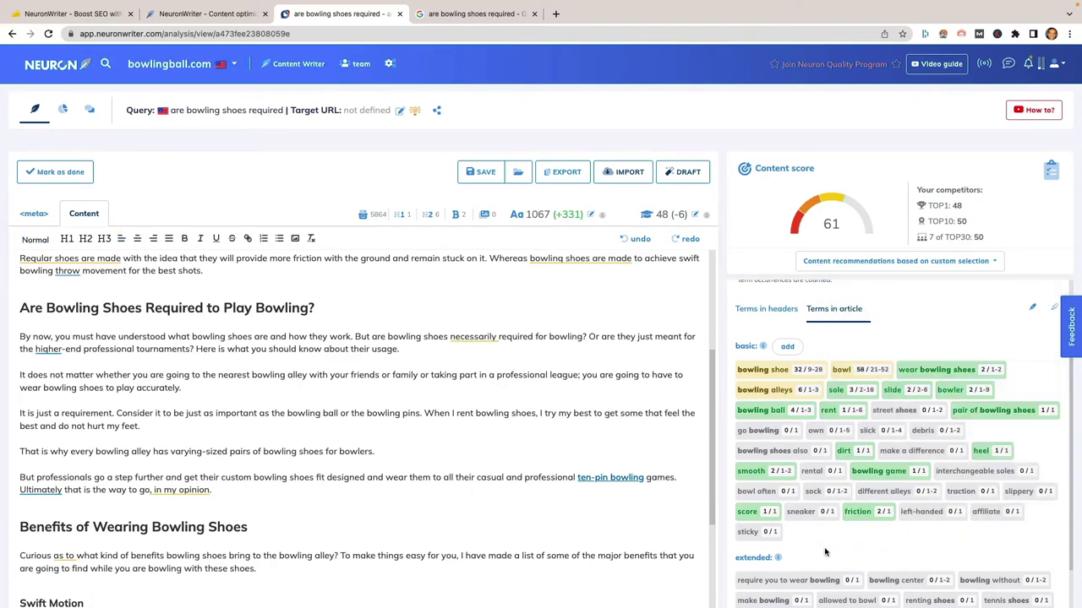
pyautogui.scroll(-3, 393, 410)
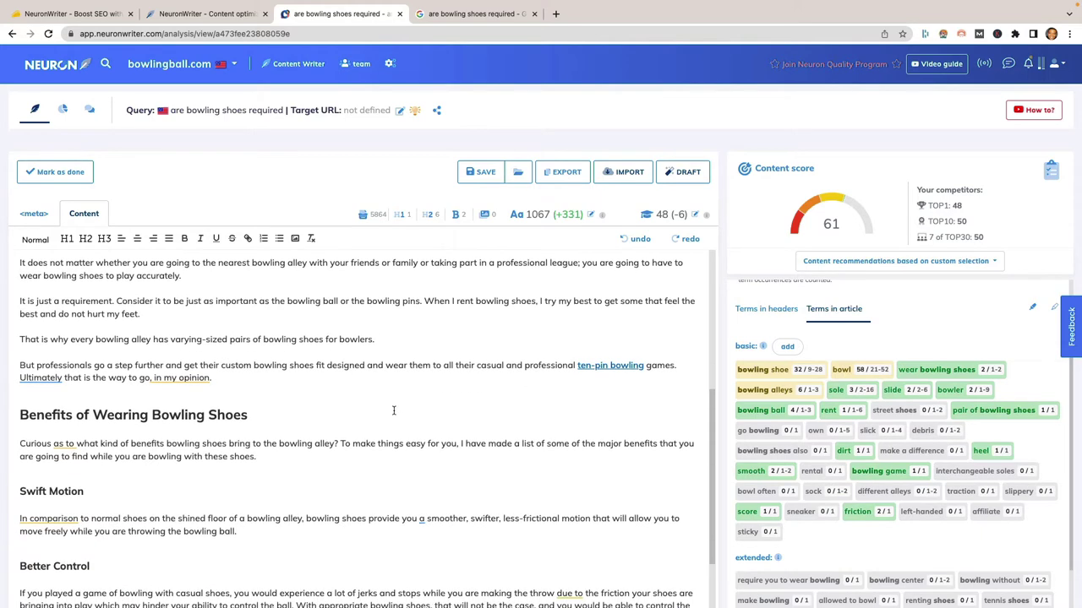
pyautogui.click(246, 416)
pyautogui.write('vs Street shoes')
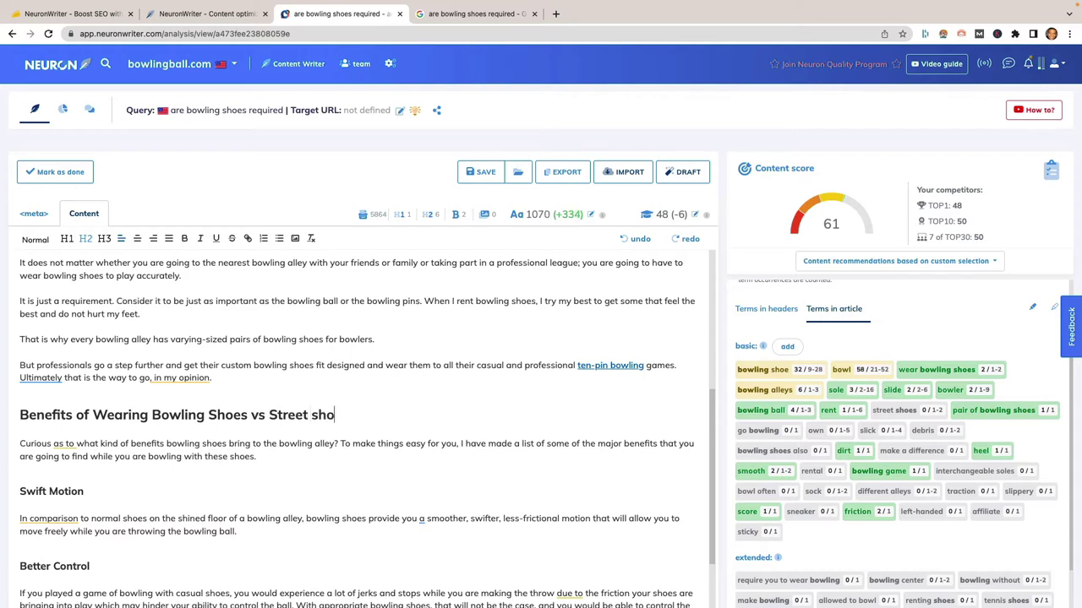
pyautogui.press('BackSpace')
pyautogui.press('BackSpace')
pyautogui.press('BackSpace')
pyautogui.press('BackSpace')
pyautogui.press('BackSpace')
pyautogui.press('BackSpace')
pyautogui.write('Shoes')
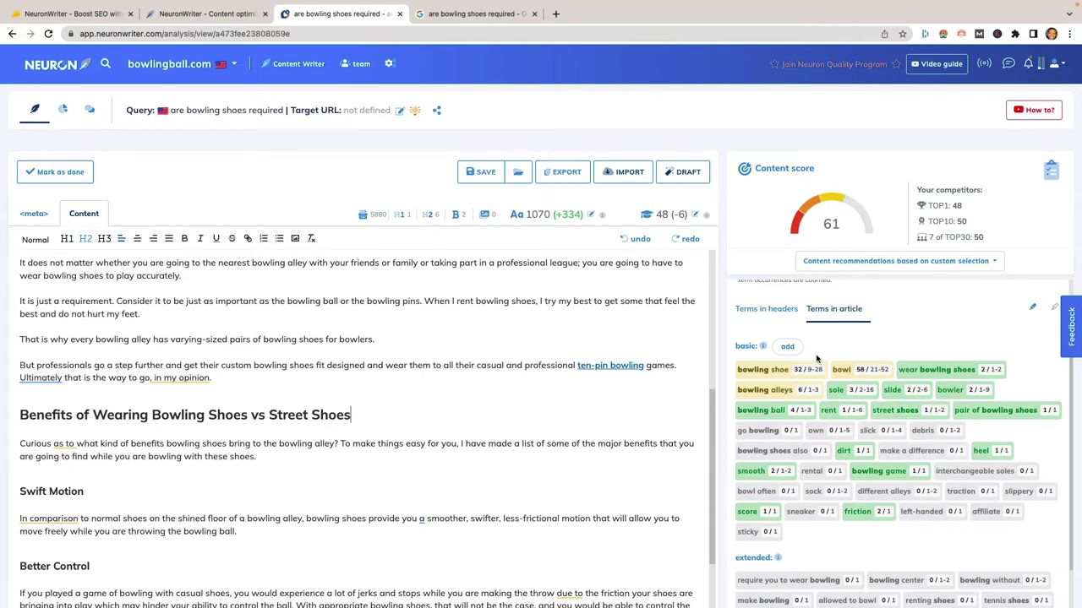
pyautogui.scroll(1, 872, 456)
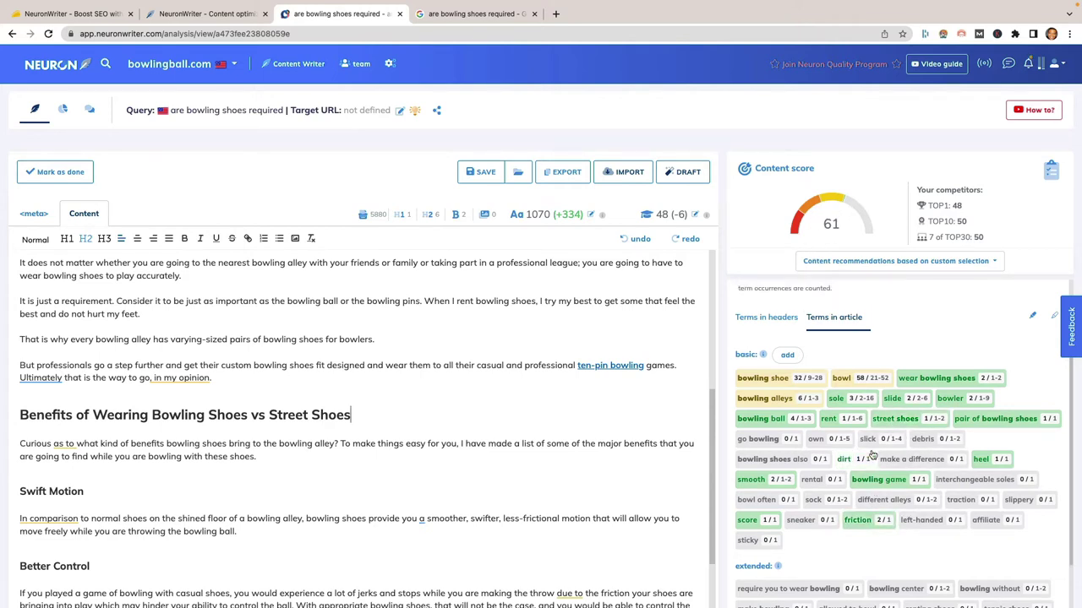
# - Show the suggested header terms and add "(Does it make a difference)" to the "Are Bowling Shoes Required to Play Bowling?" heading, before the question mark
pyautogui.scroll(2, 872, 456)
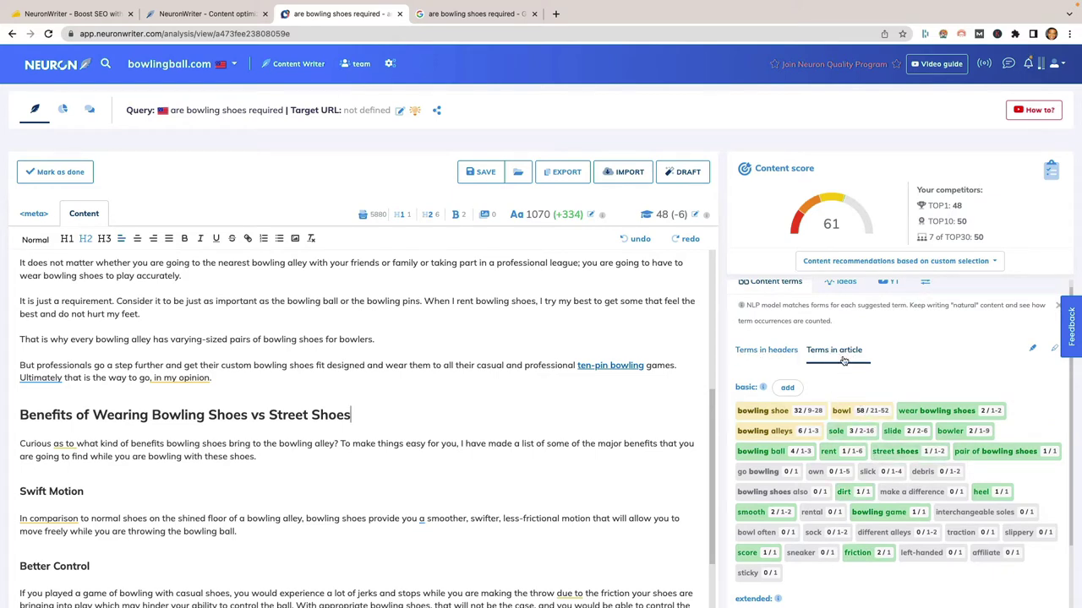
pyautogui.click(776, 360)
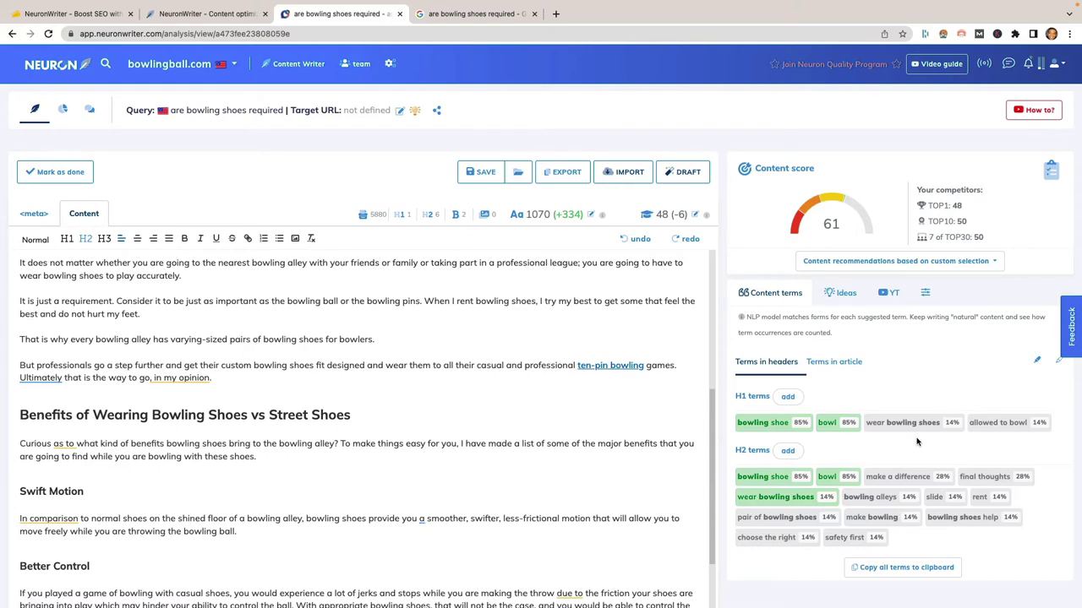
pyautogui.scroll(5, 425, 406)
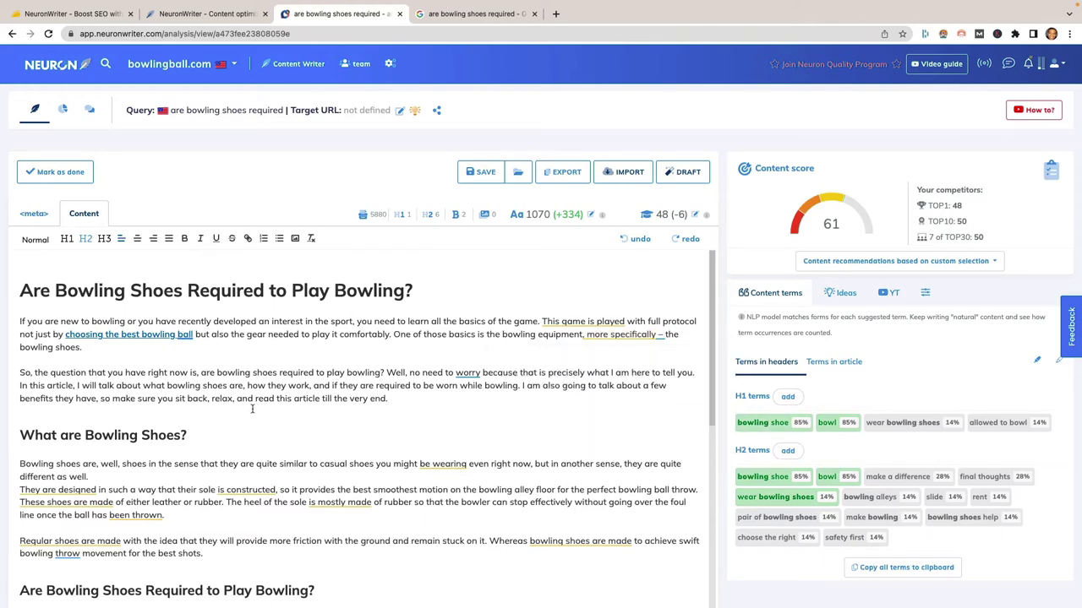
pyautogui.scroll(-3, 265, 502)
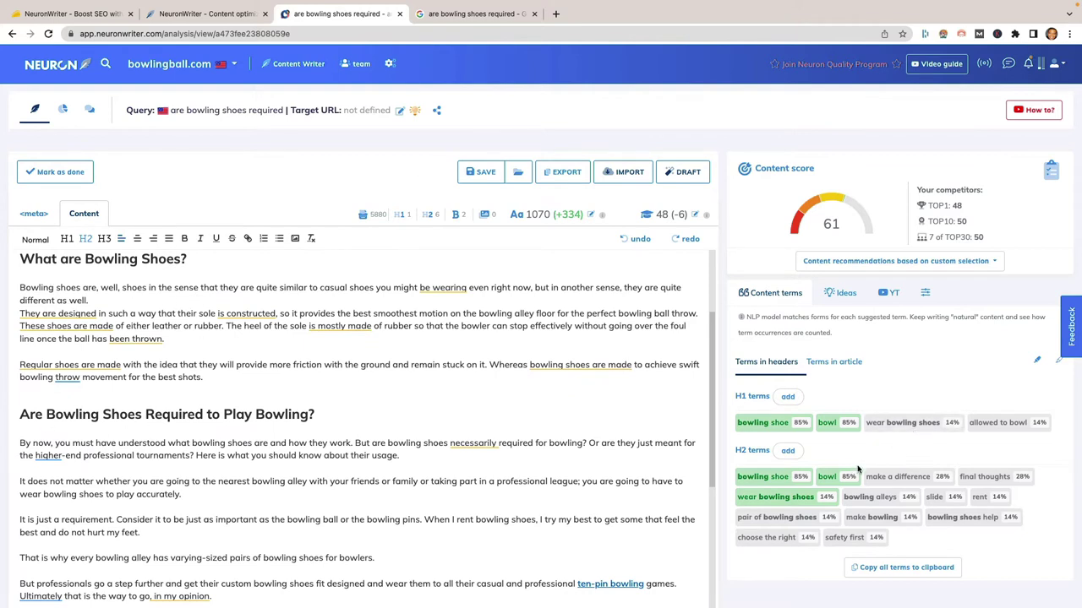
pyautogui.click(902, 488)
pyautogui.click(307, 416)
pyautogui.write('(Does it make a diffe')
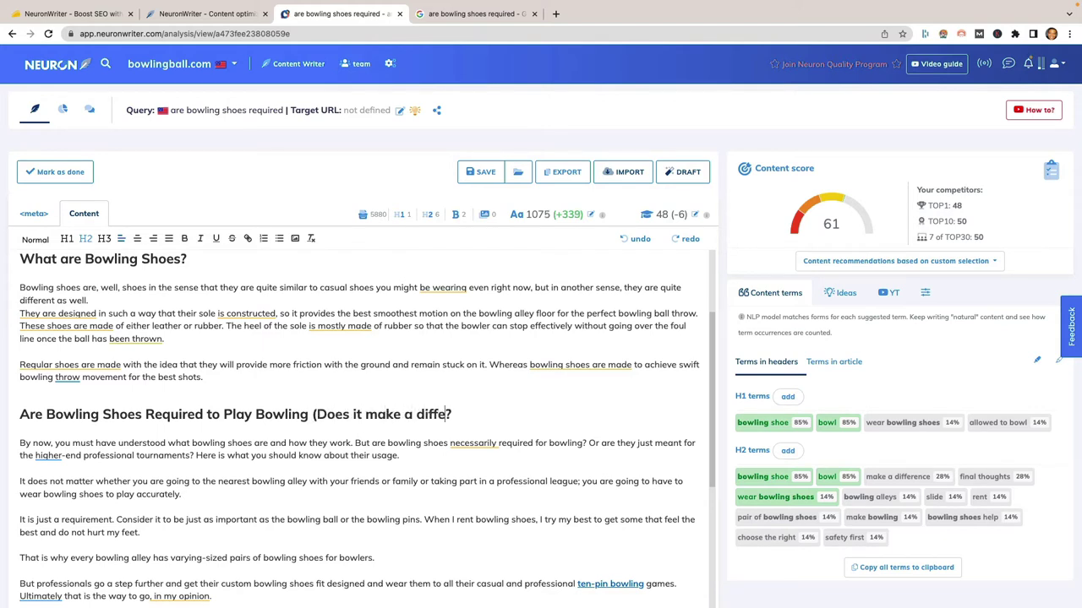
pyautogui.write('rence')
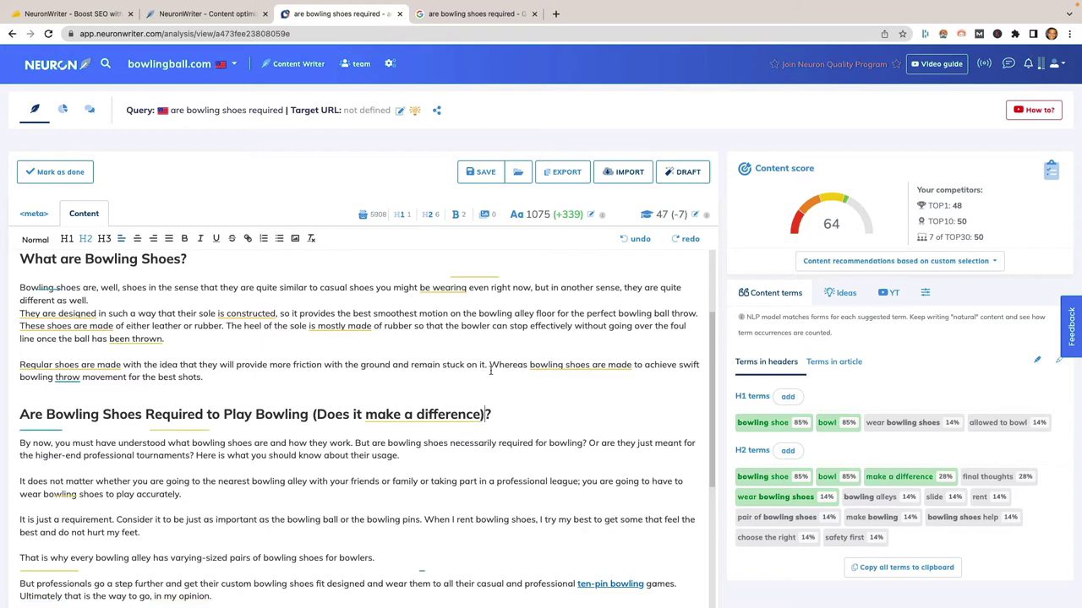
pyautogui.write(')')
pyautogui.moveTo(399, 407)
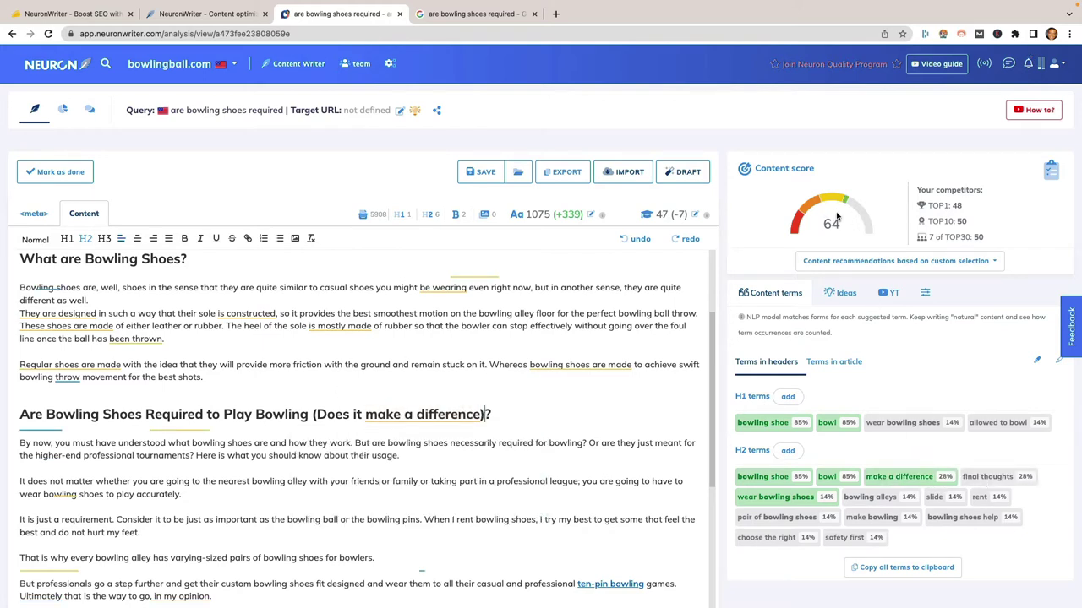
# - Compare the suggested header term "final thoughts" with the Conclusion heading and examine the article's closing sections
pyautogui.click(982, 482)
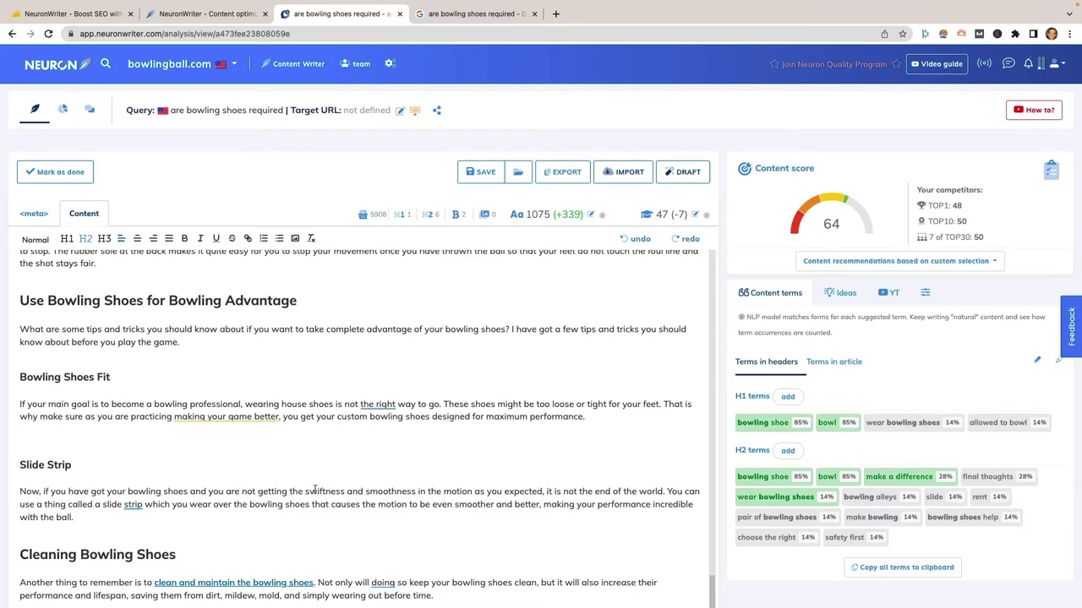
pyautogui.scroll(-2, 230, 488)
pyautogui.scroll(-1, 230, 487)
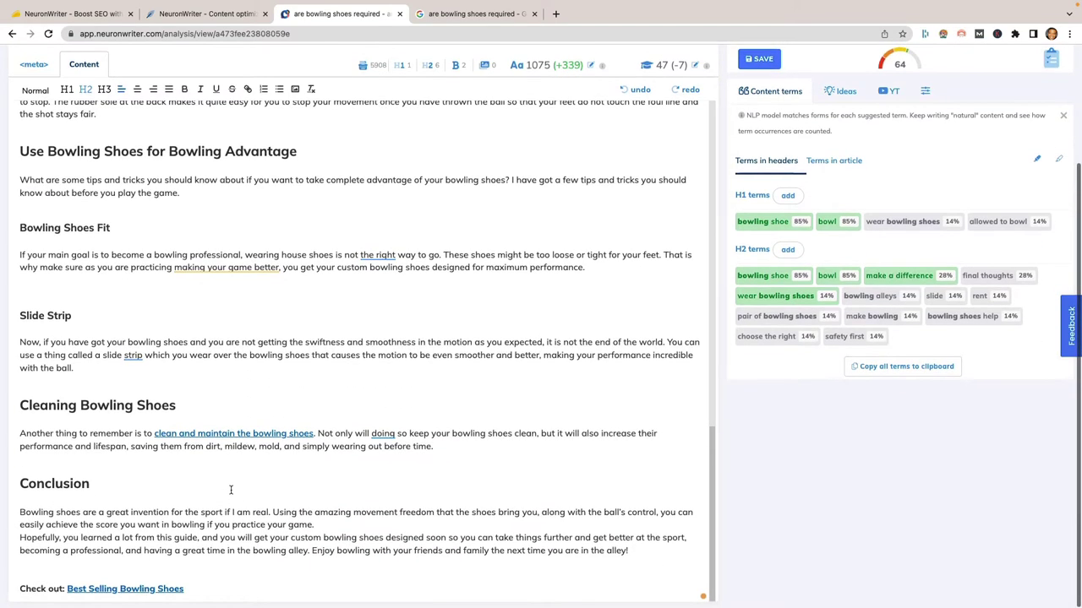
pyautogui.doubleClick(56, 483)
pyautogui.click(157, 461)
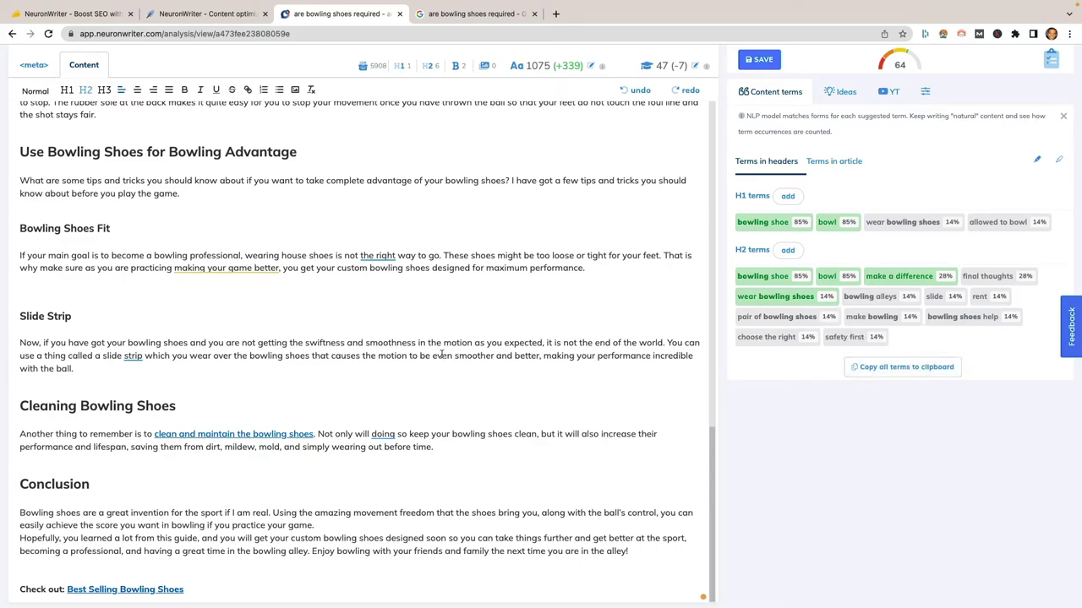
pyautogui.scroll(3, 441, 355)
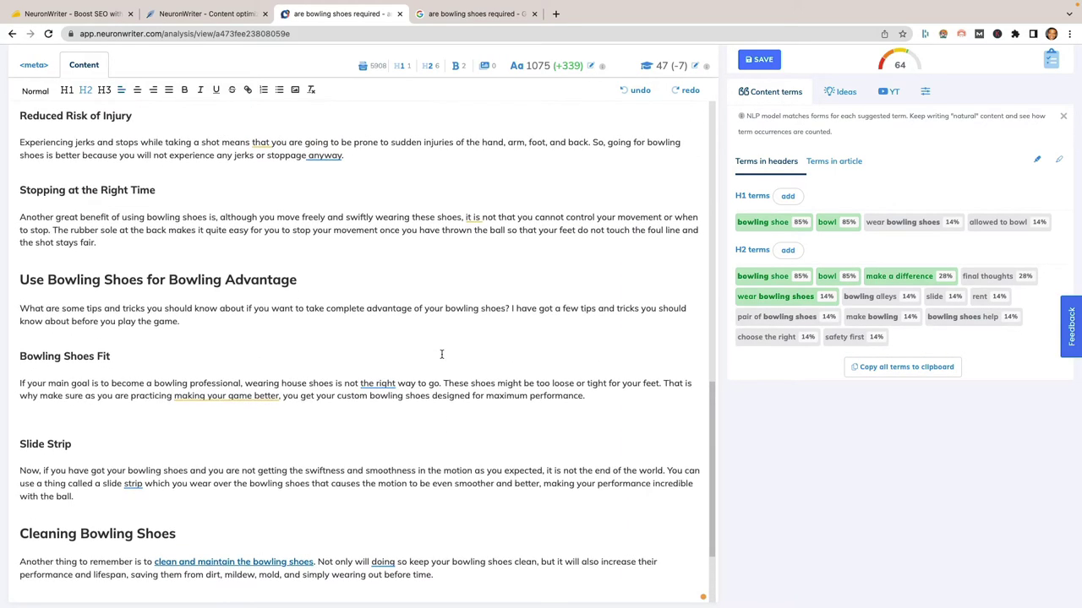
pyautogui.scroll(1, 441, 355)
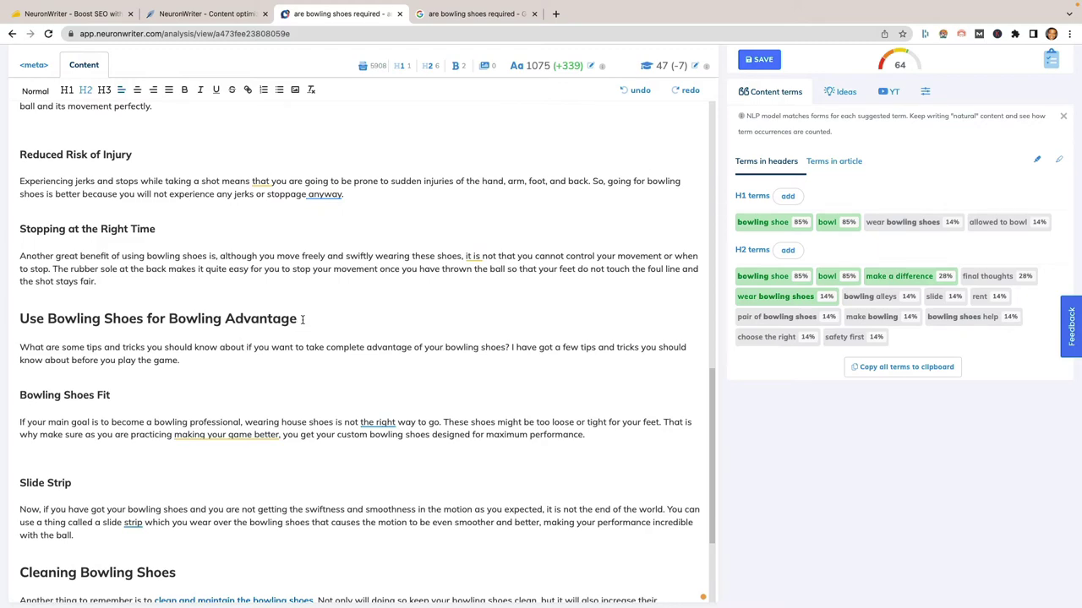
pyautogui.scroll(-4, 190, 394)
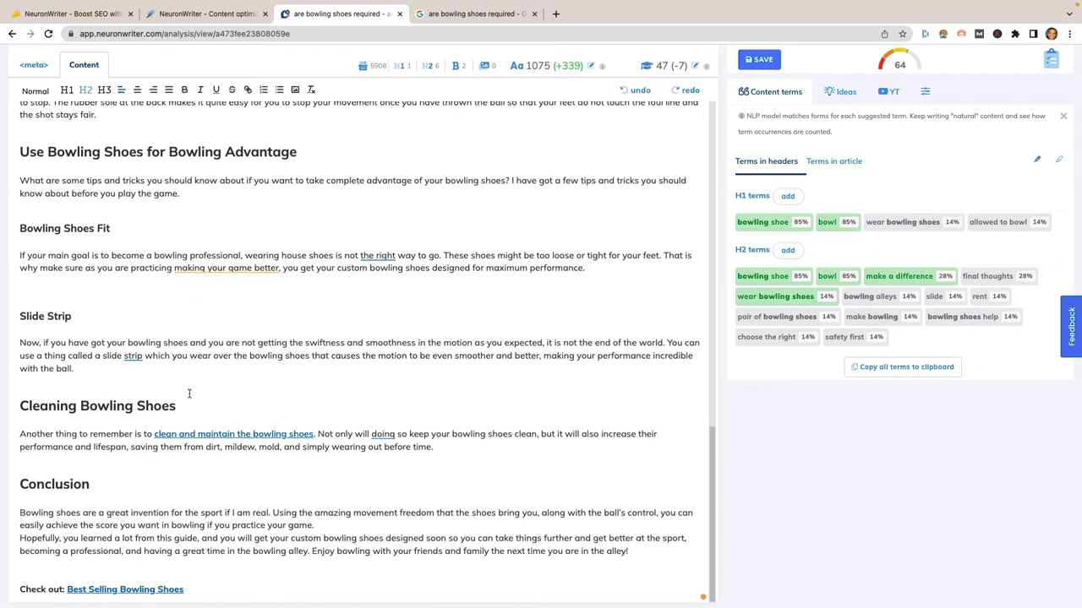
pyautogui.write('for')
pyautogui.press('BackSpace')
pyautogui.press('BackSpace')
pyautogui.press('BackSpace')
# - Review the article's headings back up to "What are Bowling Shoes?" against the remaining suggested header terms
pyautogui.scroll(2, 431, 452)
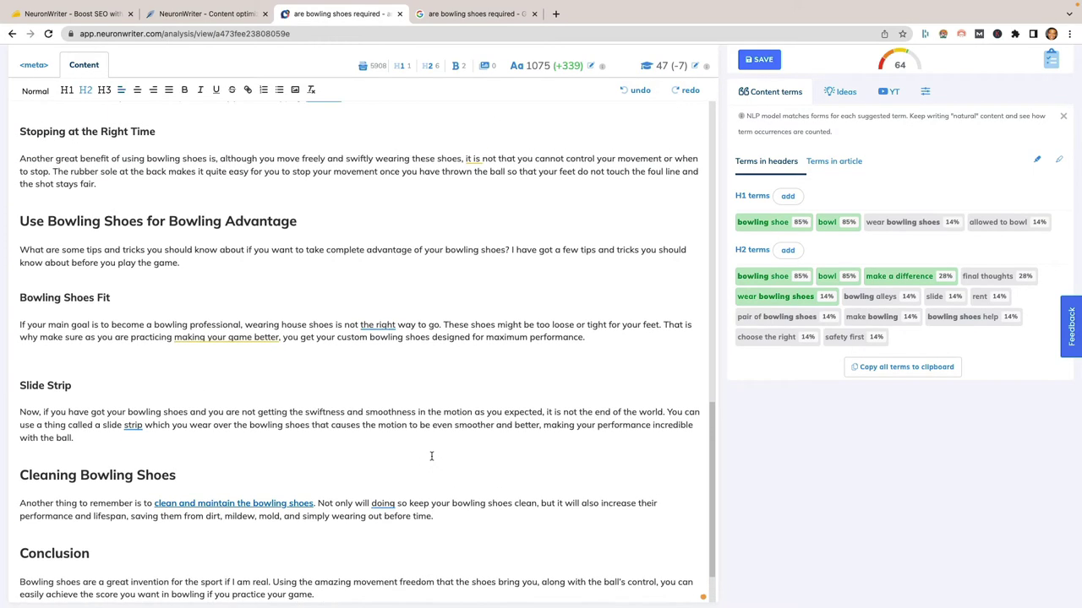
pyautogui.scroll(5, 431, 456)
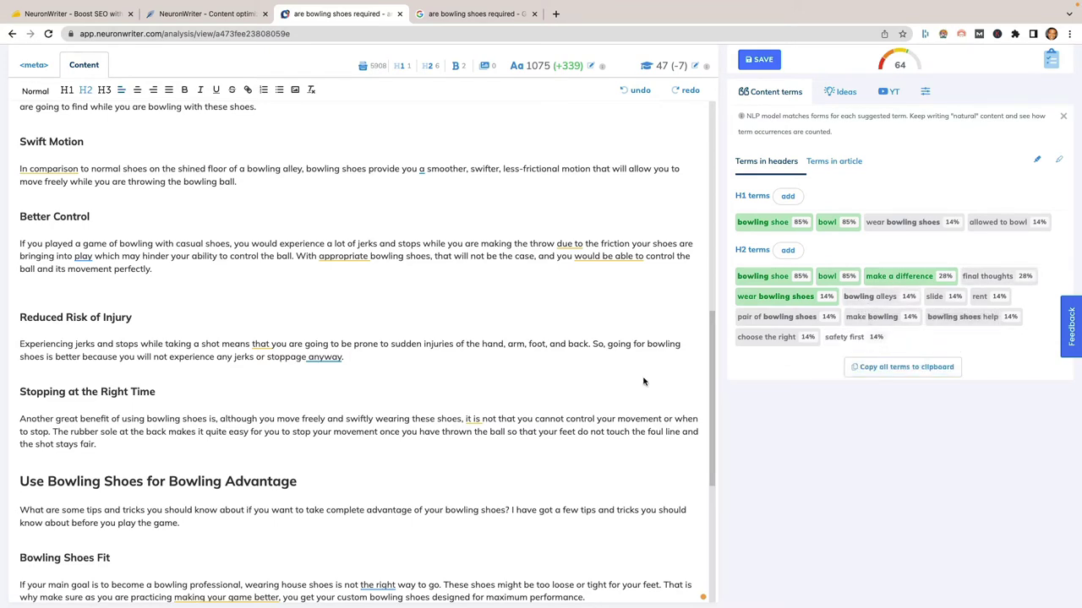
pyautogui.scroll(3, 525, 407)
pyautogui.scroll(2, 526, 407)
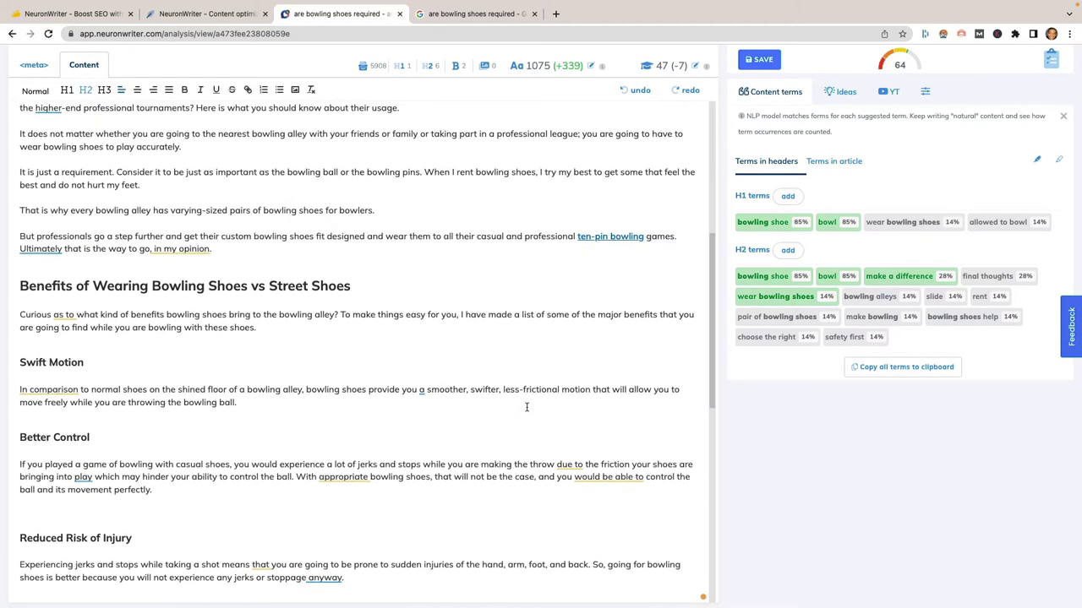
pyautogui.scroll(5, 251, 298)
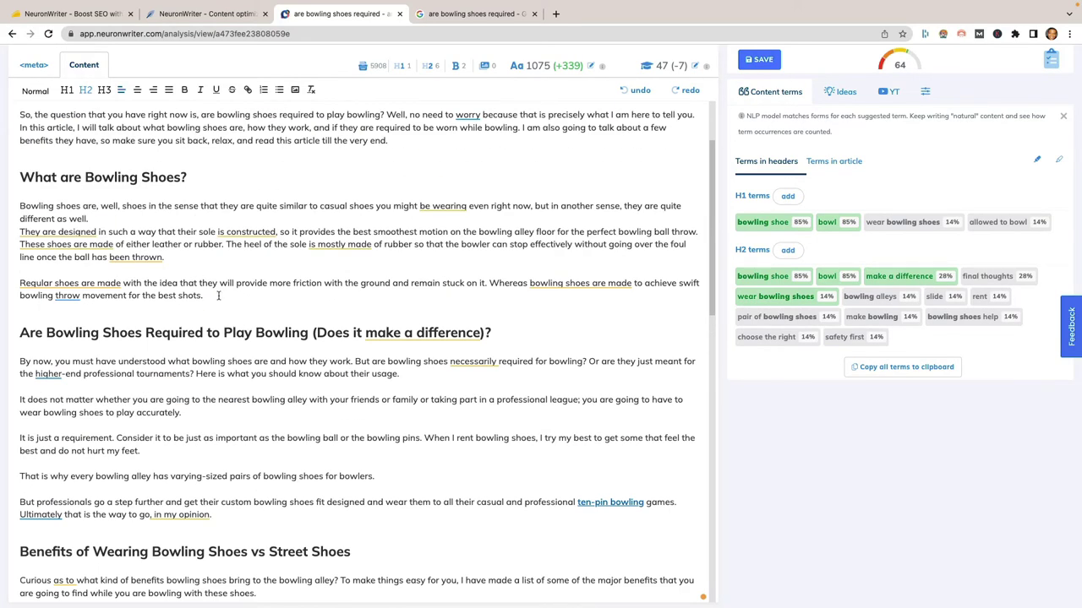
pyautogui.scroll(1, 214, 263)
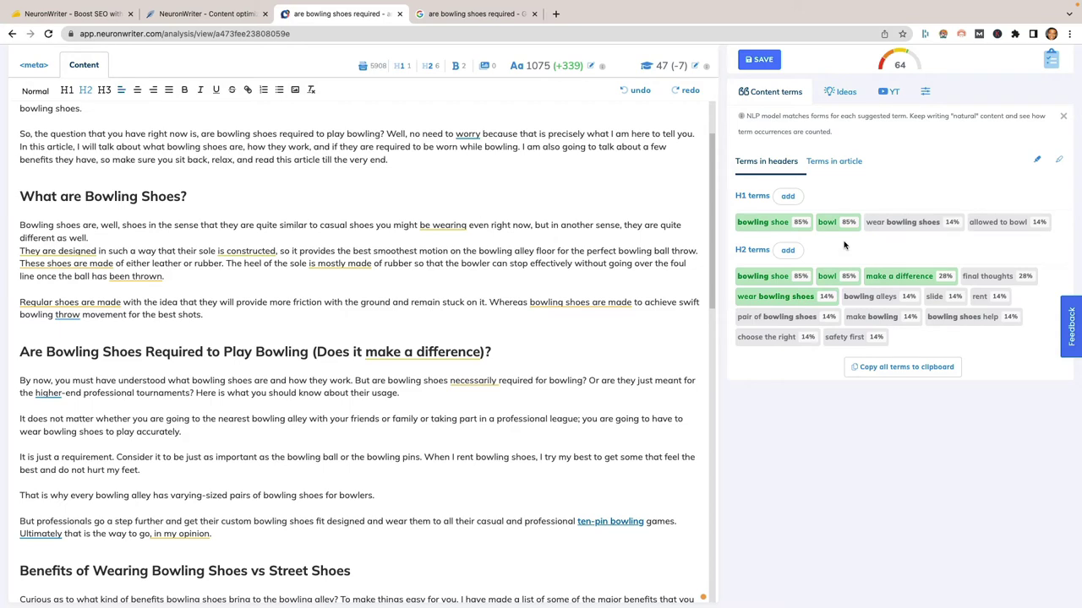
# - Show the terms suggested for the article text, search the page for "slick" and examine the sections where it could fit
pyautogui.click(835, 165)
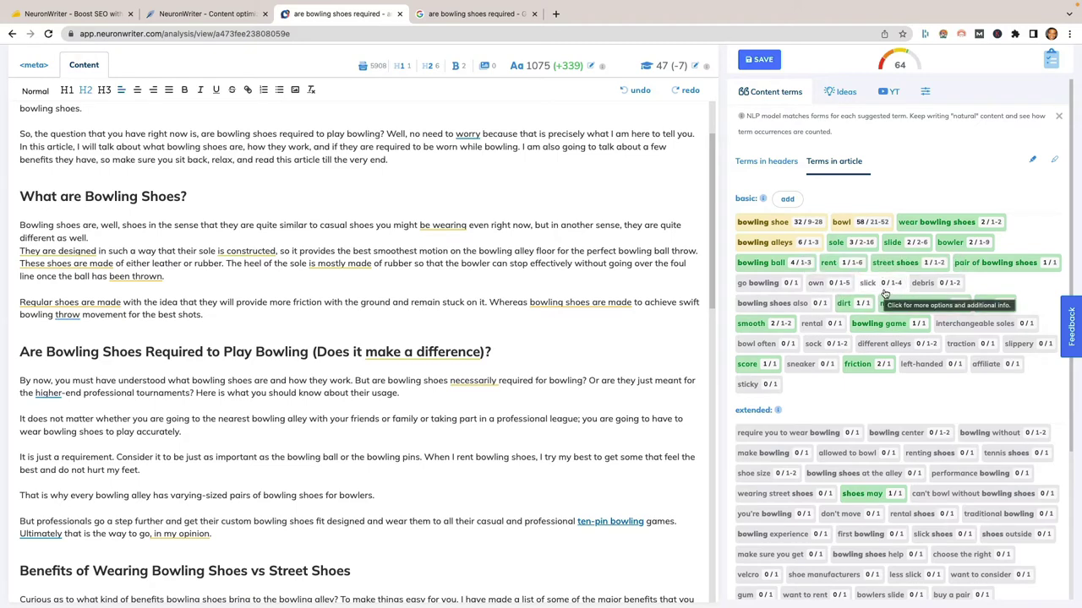
pyautogui.scroll(-2, 552, 336)
pyautogui.hotkey('ctrl', 'f')
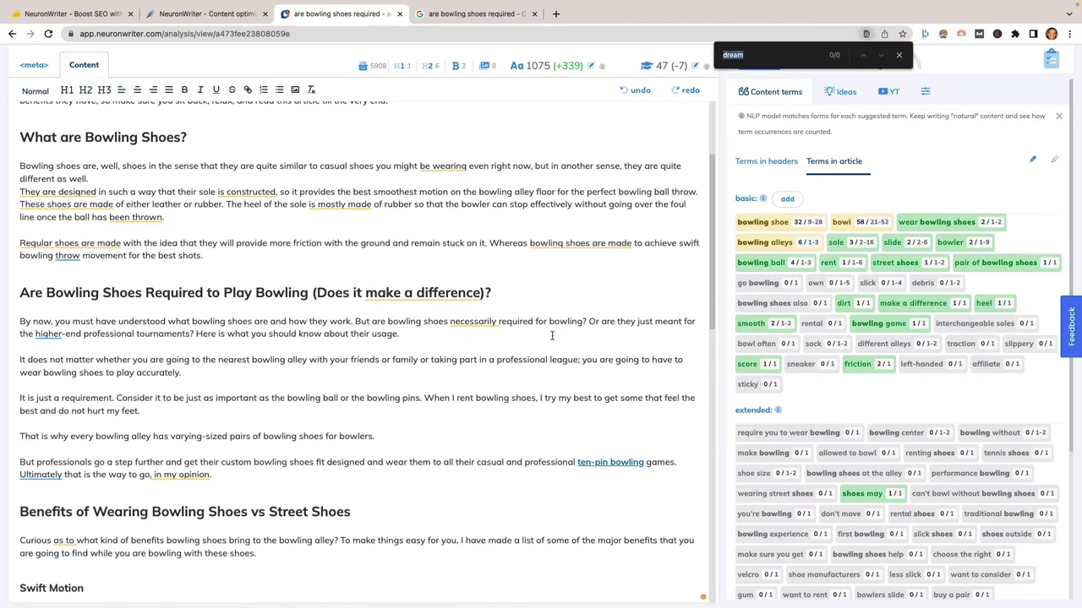
pyautogui.write('slick')
pyautogui.scroll(-10, 414, 368)
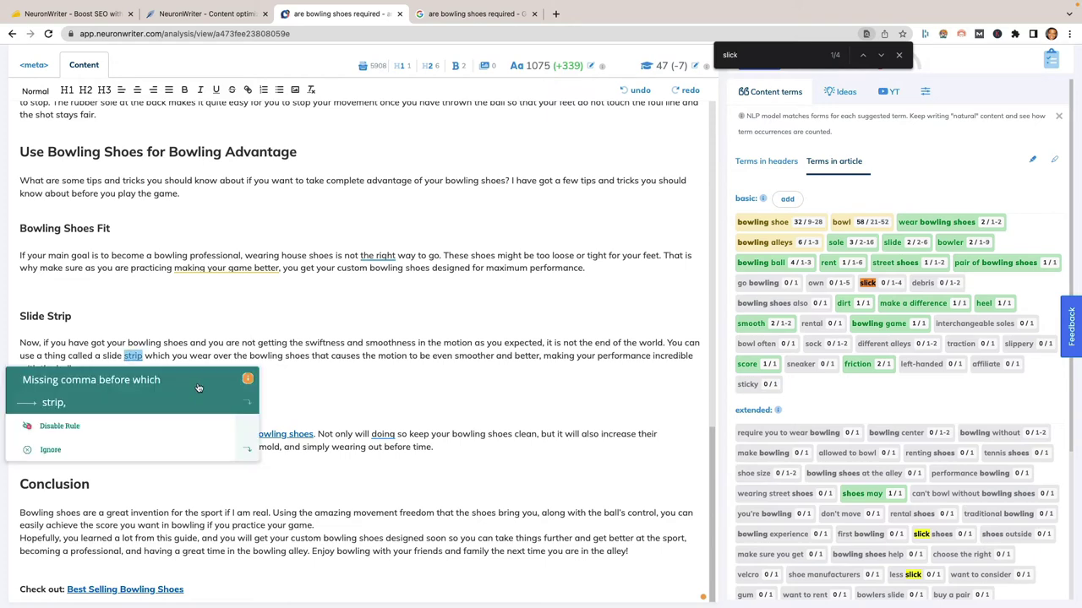
pyautogui.click(326, 391)
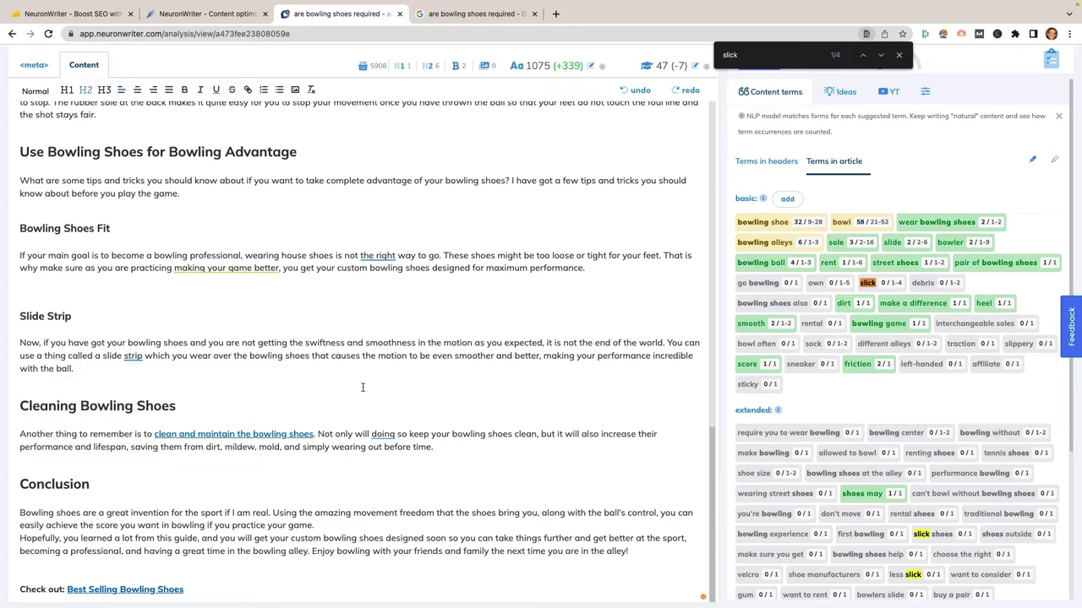
pyautogui.scroll(3, 244, 391)
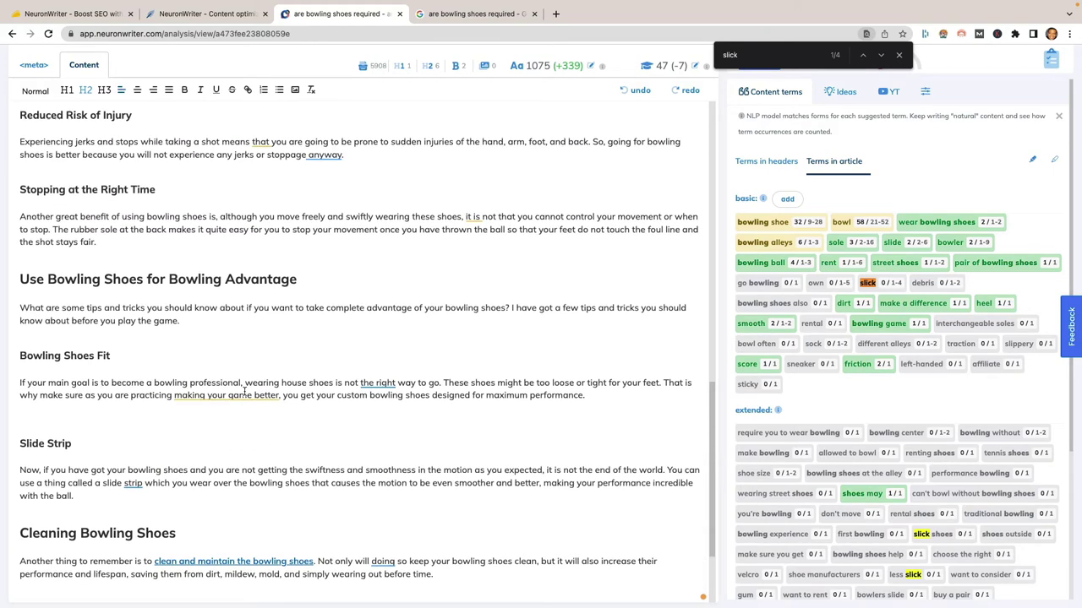
pyautogui.scroll(6, 244, 391)
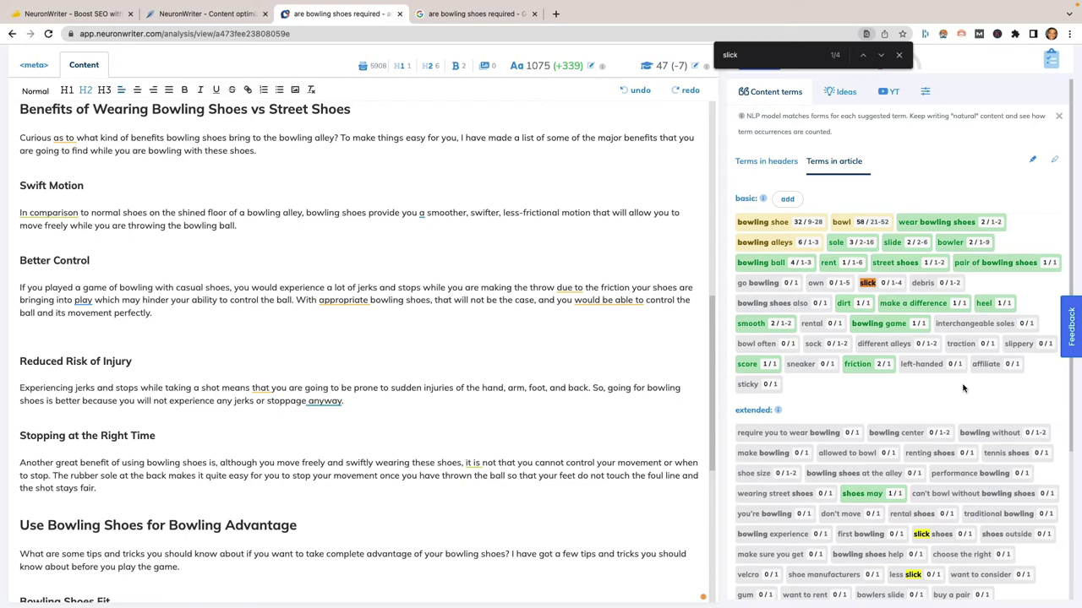
# - Search the page for "safety" and insert "Always remember safety first!" after the first sentence under "Reduced Risk of Injury"
pyautogui.scroll(-2, 961, 389)
pyautogui.write('safety')
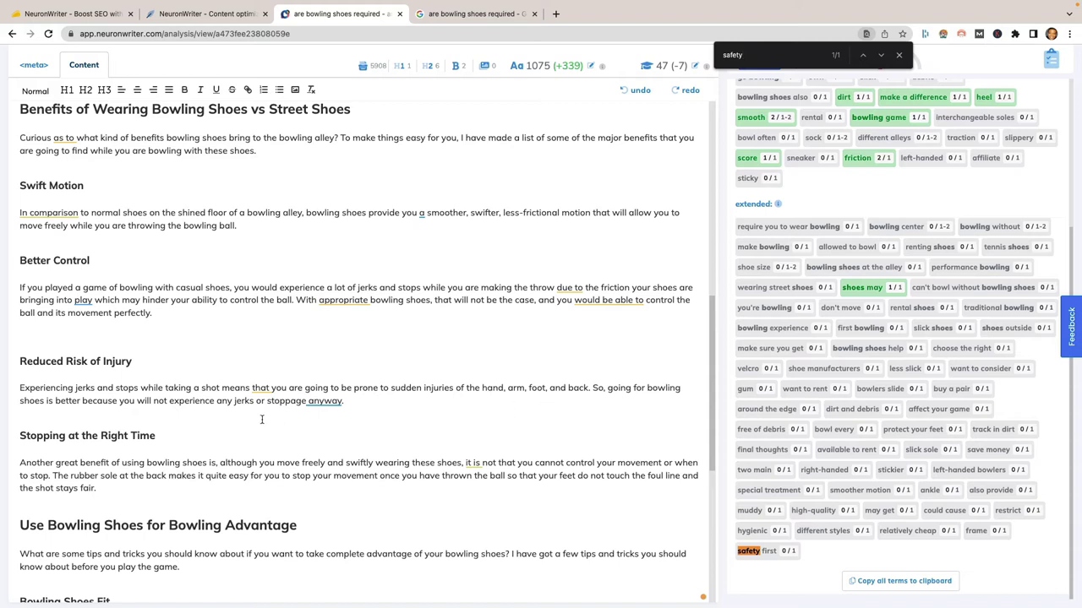
pyautogui.click(592, 387)
pyautogui.write('Always remember so')
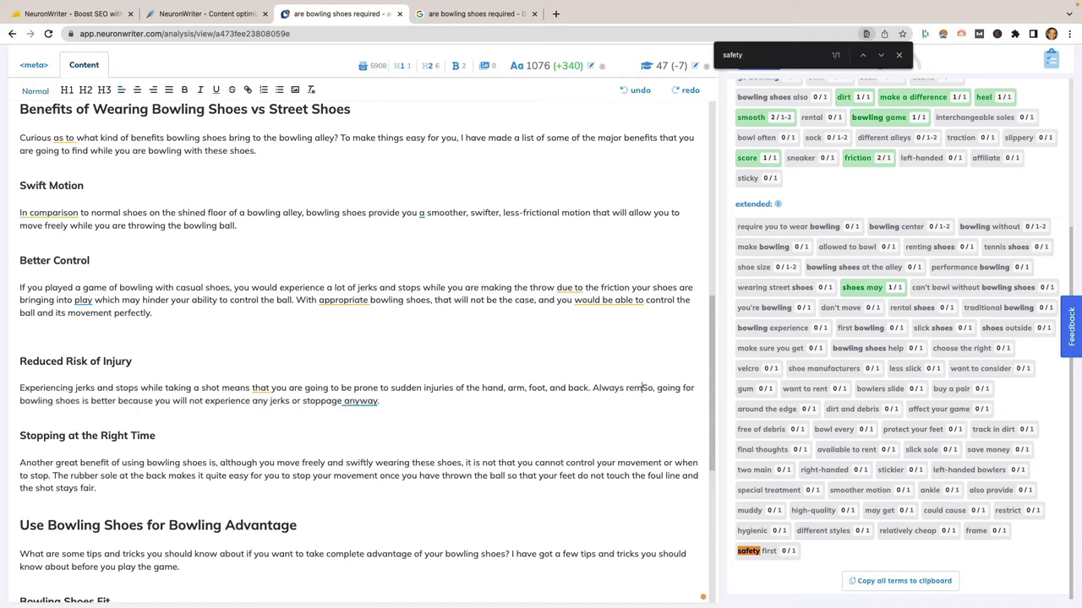
pyautogui.press('BackSpace')
pyautogui.write('afety first')
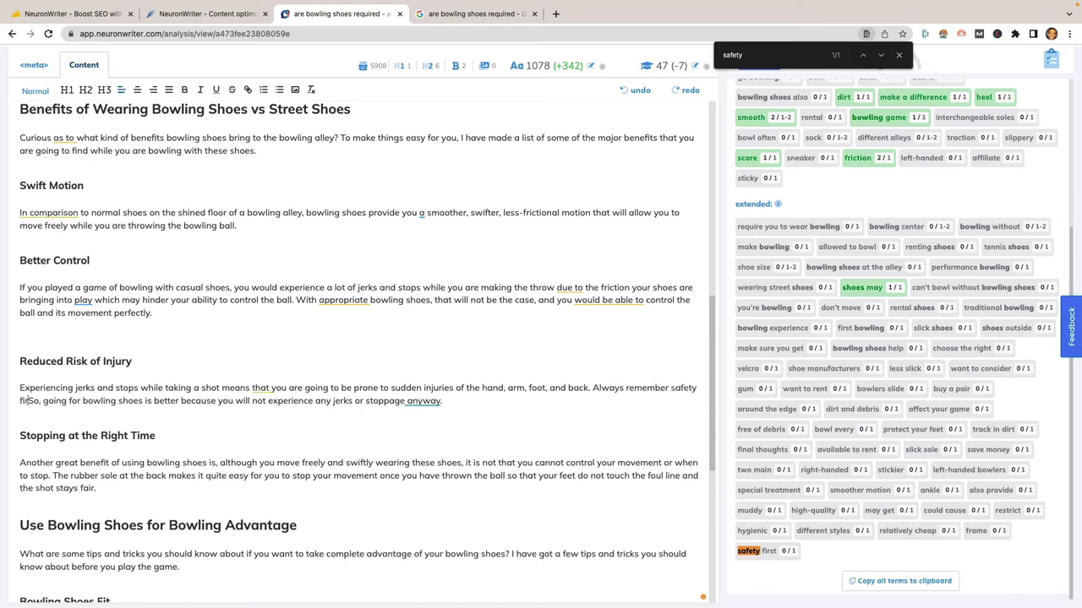
pyautogui.write('!')
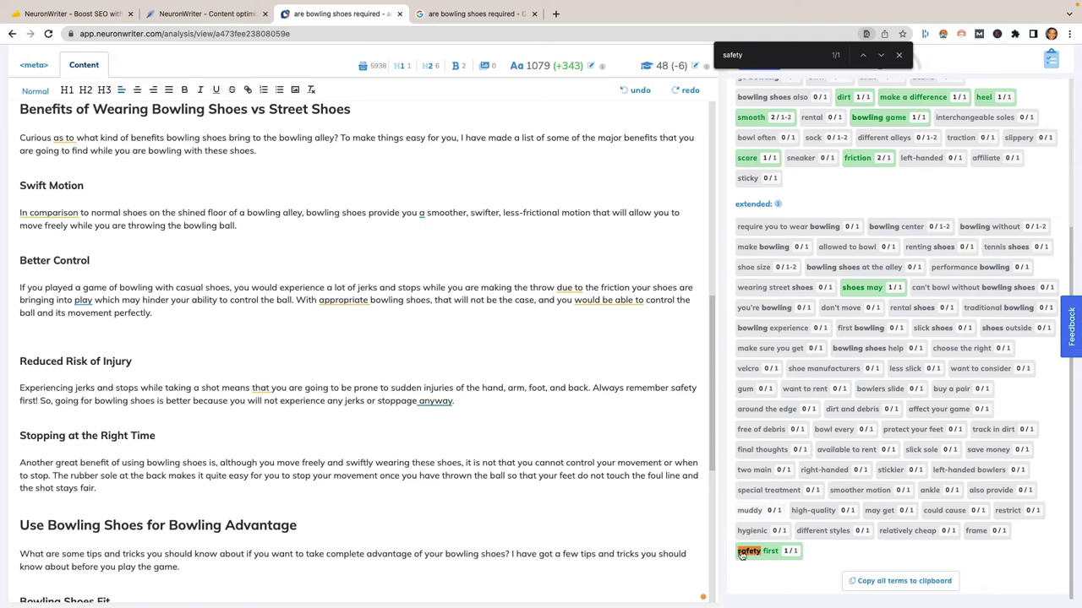
# - Examine the basic and extended article terms, including the explanation of the basic terms' color coding
pyautogui.scroll(3, 903, 384)
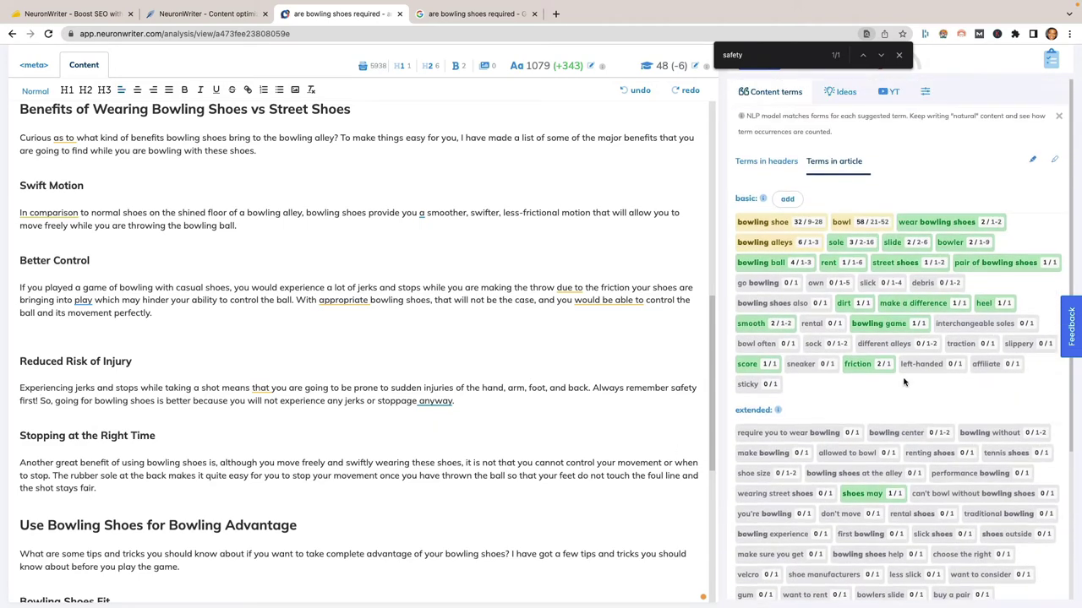
pyautogui.scroll(3, 904, 384)
pyautogui.scroll(-5, 903, 384)
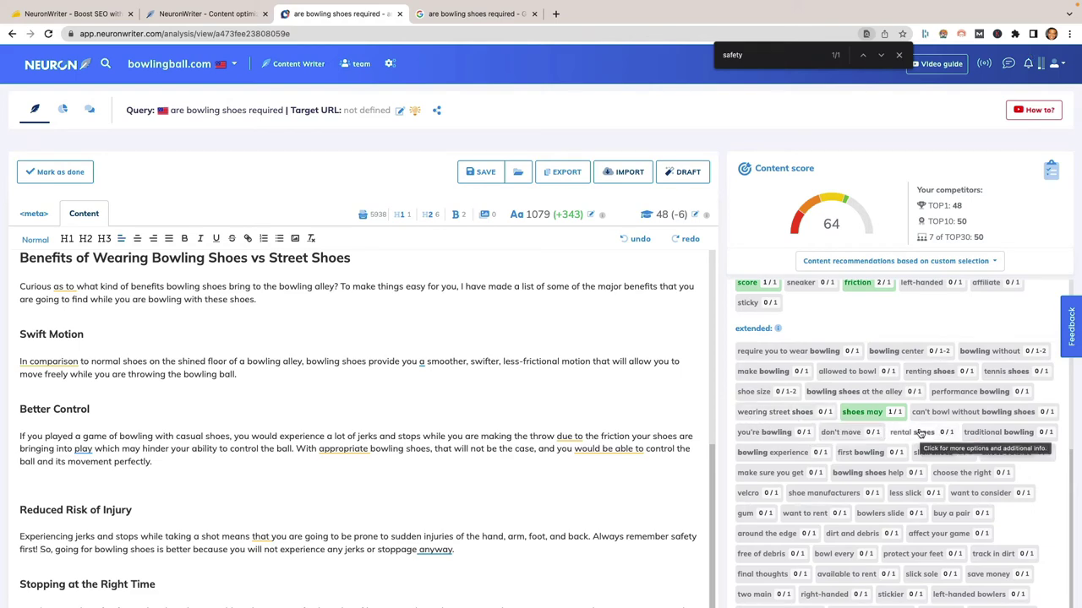
pyautogui.scroll(3, 874, 394)
pyautogui.moveTo(763, 322)
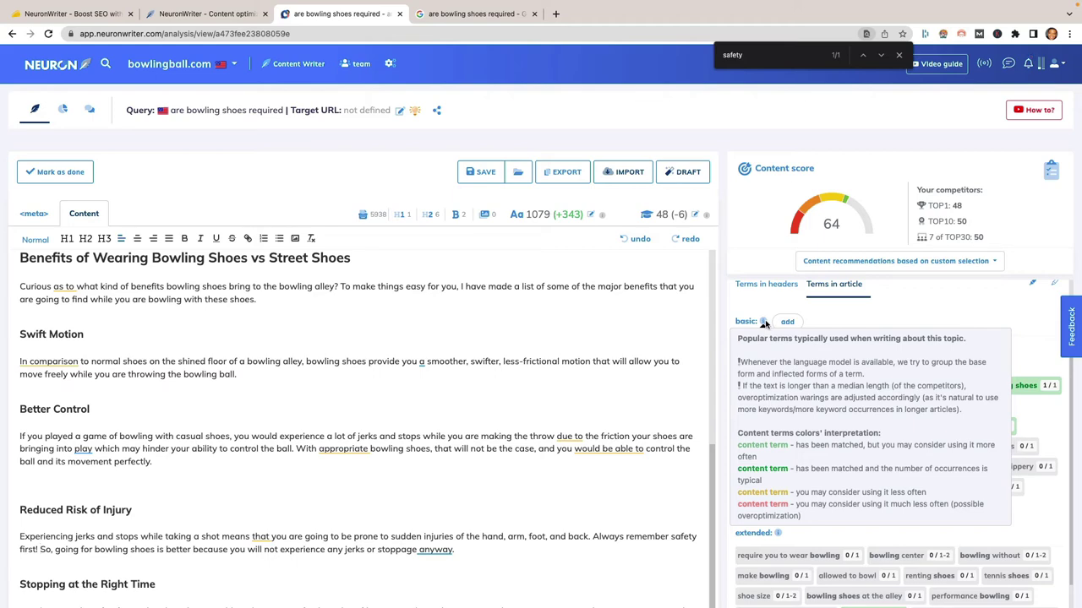
pyautogui.scroll(-1, 777, 532)
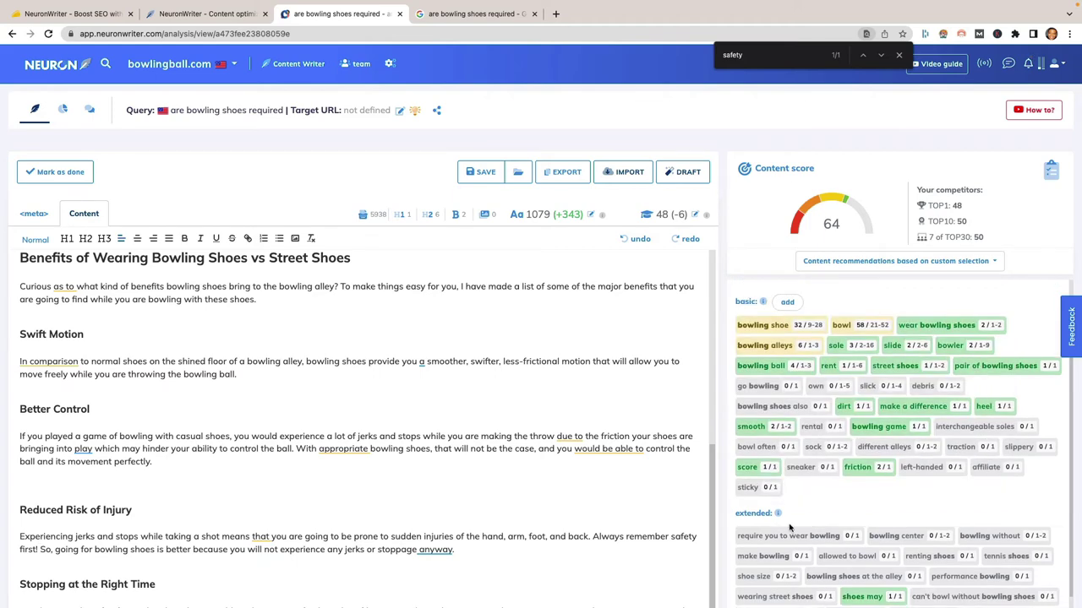
pyautogui.moveTo(777, 513)
pyautogui.scroll(-1, 816, 513)
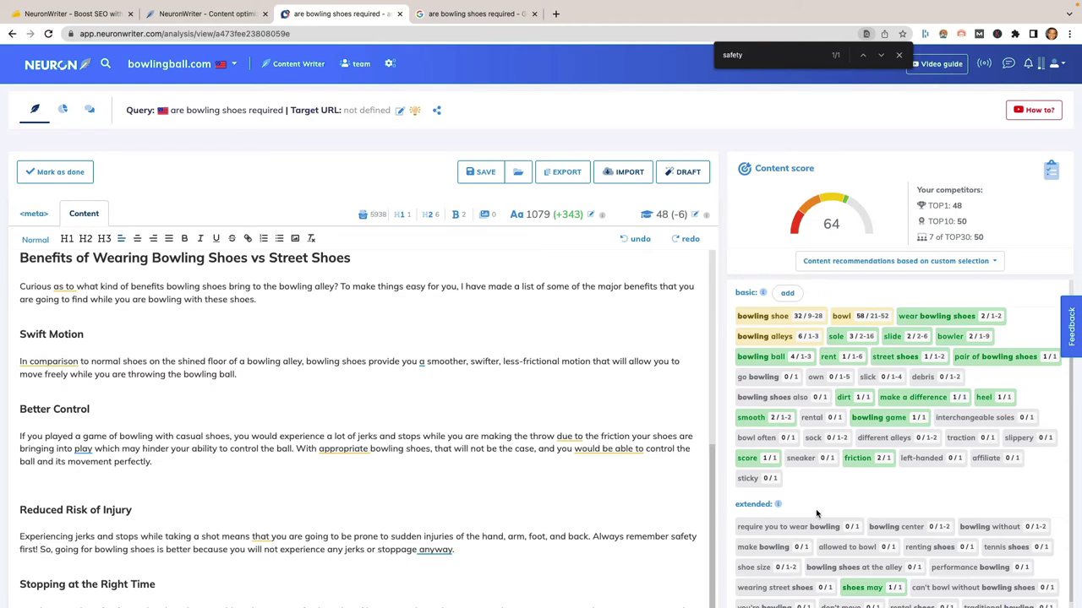
pyautogui.scroll(-5, 816, 513)
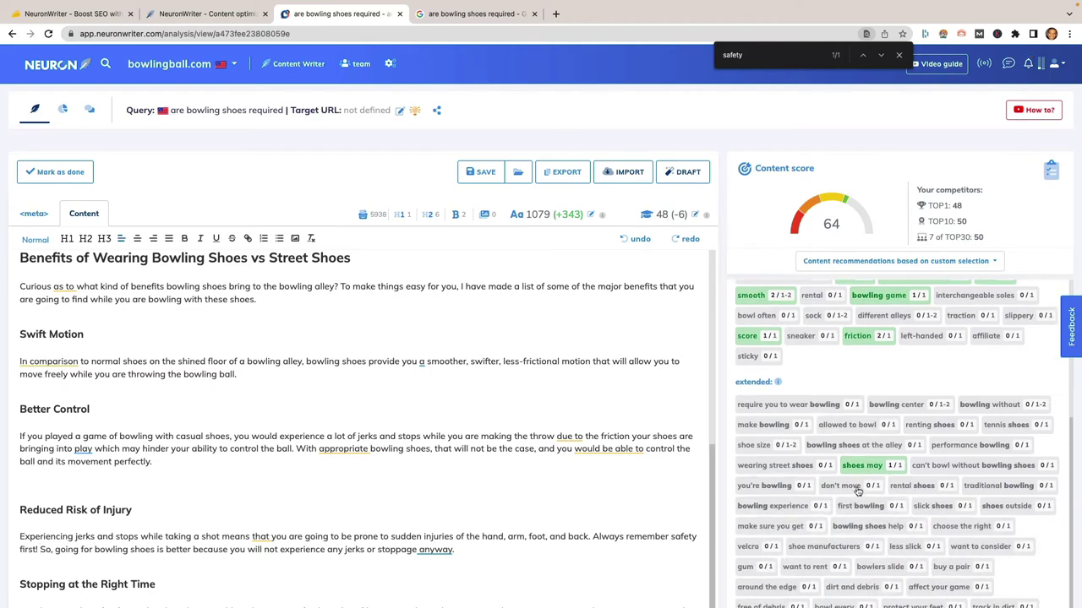
pyautogui.scroll(4, 846, 507)
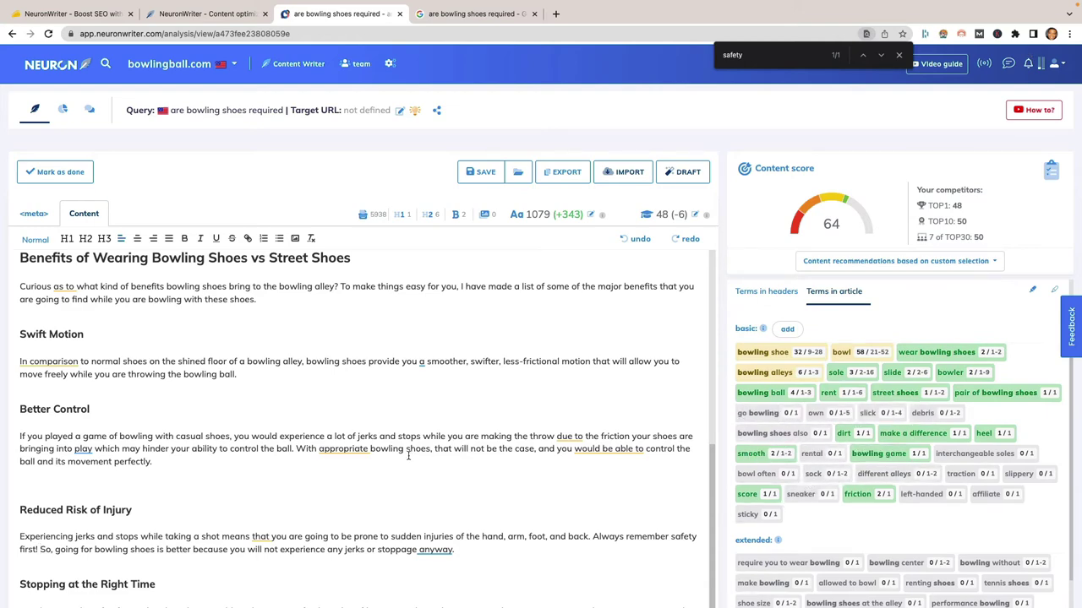
# - Examine the article's sections from the benefits through the conclusion for places where the remaining basic terms could fit
pyautogui.scroll(-1, 186, 393)
pyautogui.scroll(-1, 186, 393)
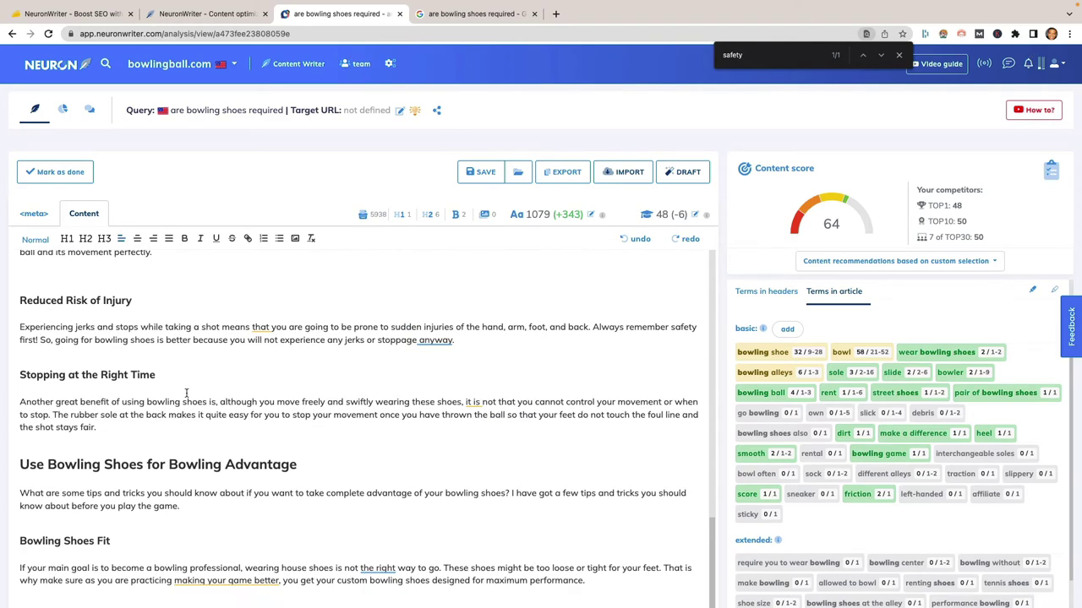
pyautogui.scroll(-3, 186, 393)
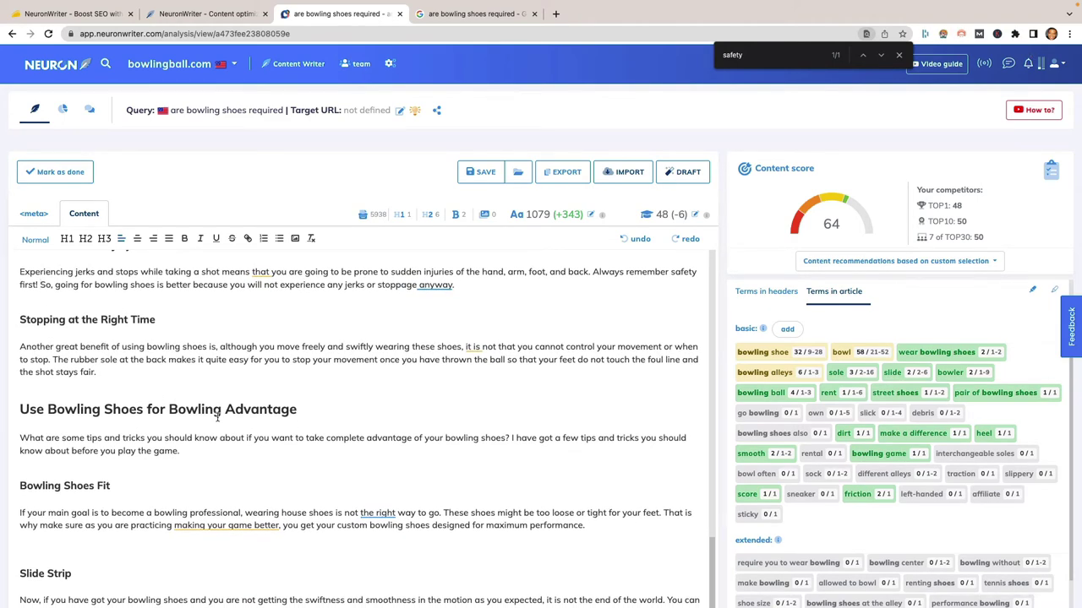
pyautogui.scroll(-6, 211, 422)
pyautogui.moveTo(216, 427)
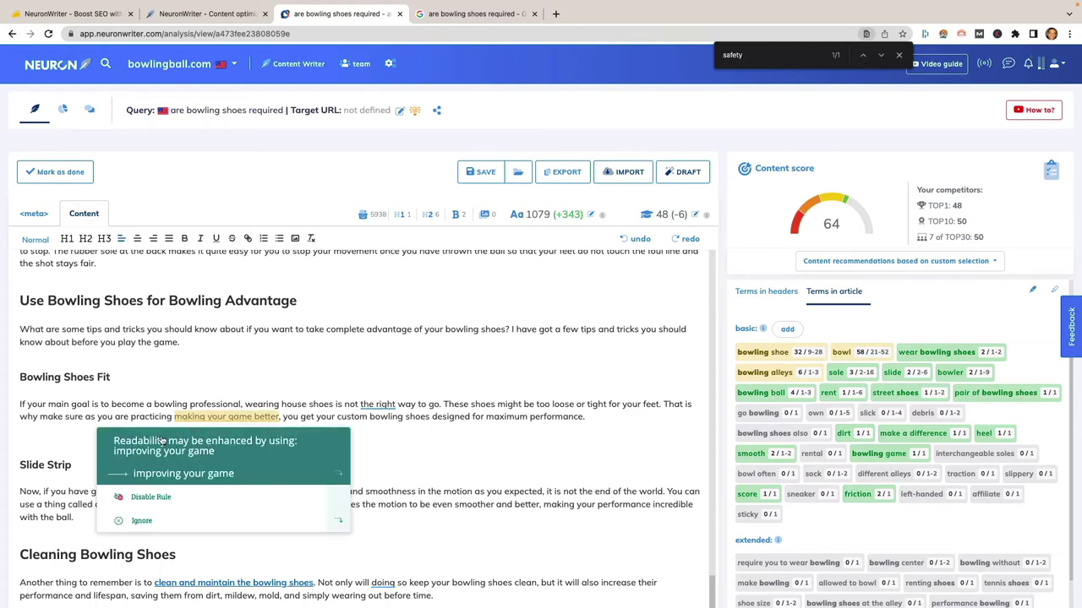
pyautogui.scroll(-5, 396, 386)
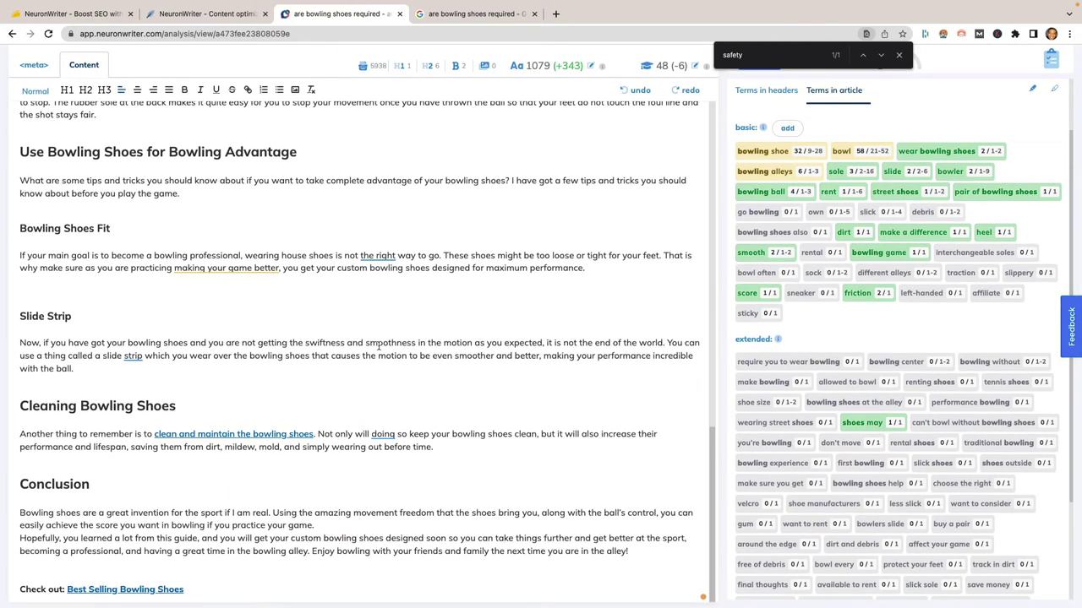
pyautogui.scroll(9, 395, 355)
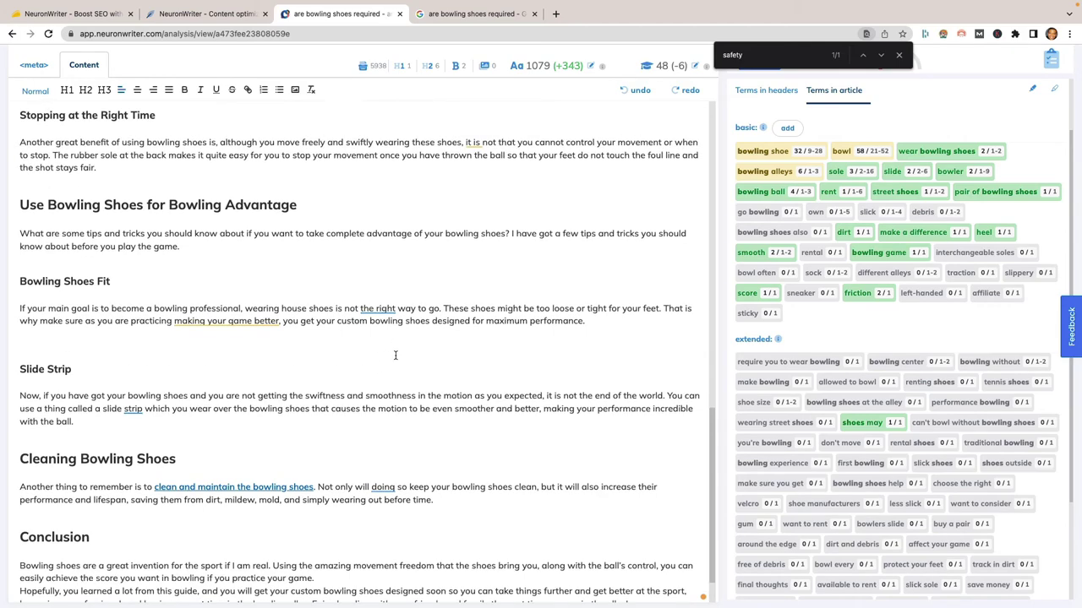
pyautogui.scroll(20, 396, 355)
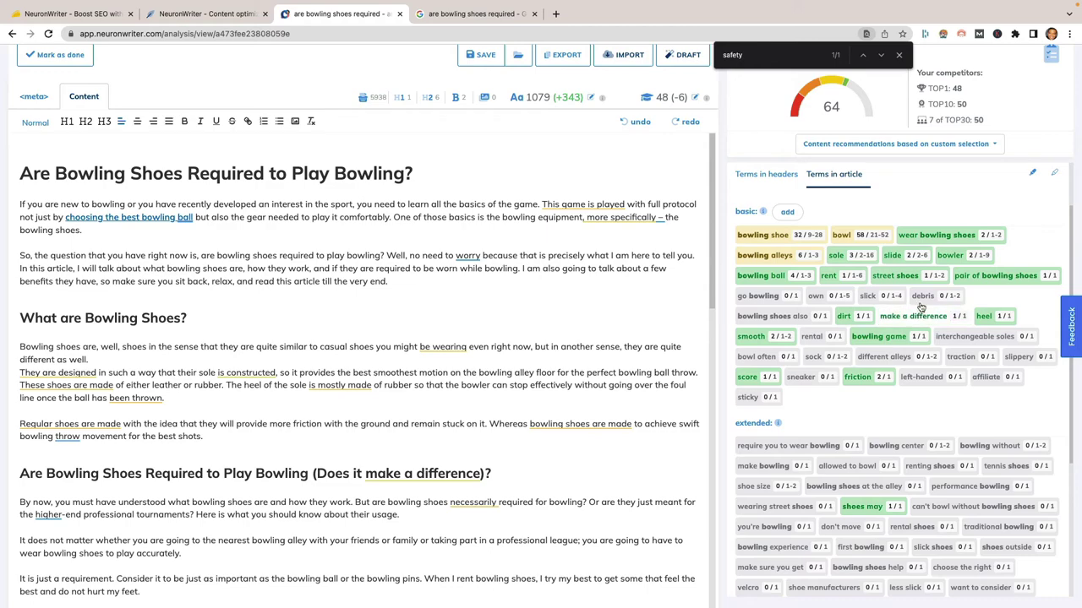
pyautogui.click(349, 378)
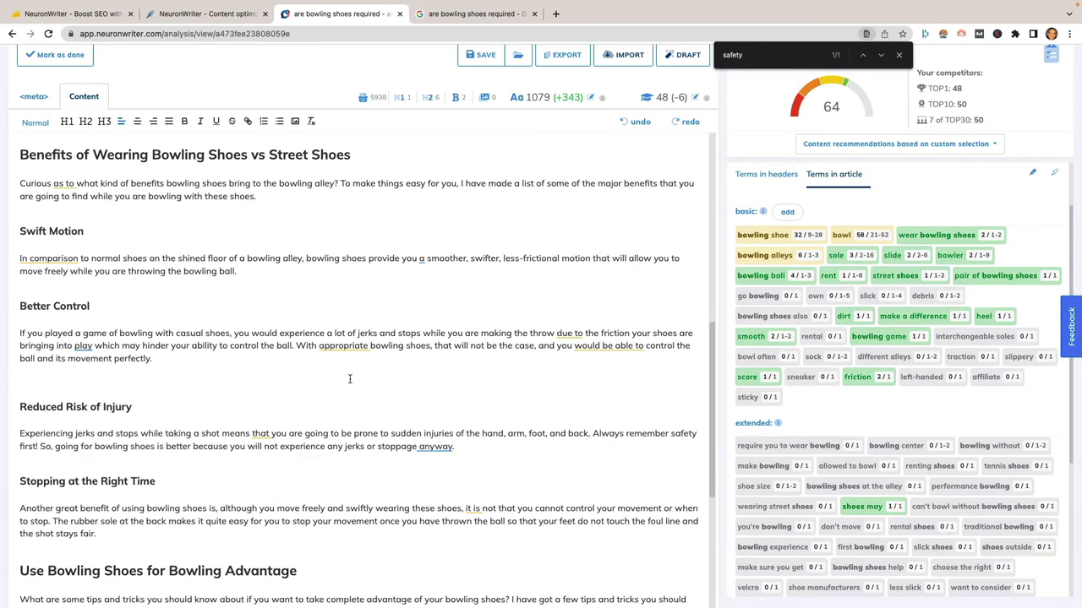
pyautogui.scroll(-3, 349, 379)
pyautogui.click(300, 396)
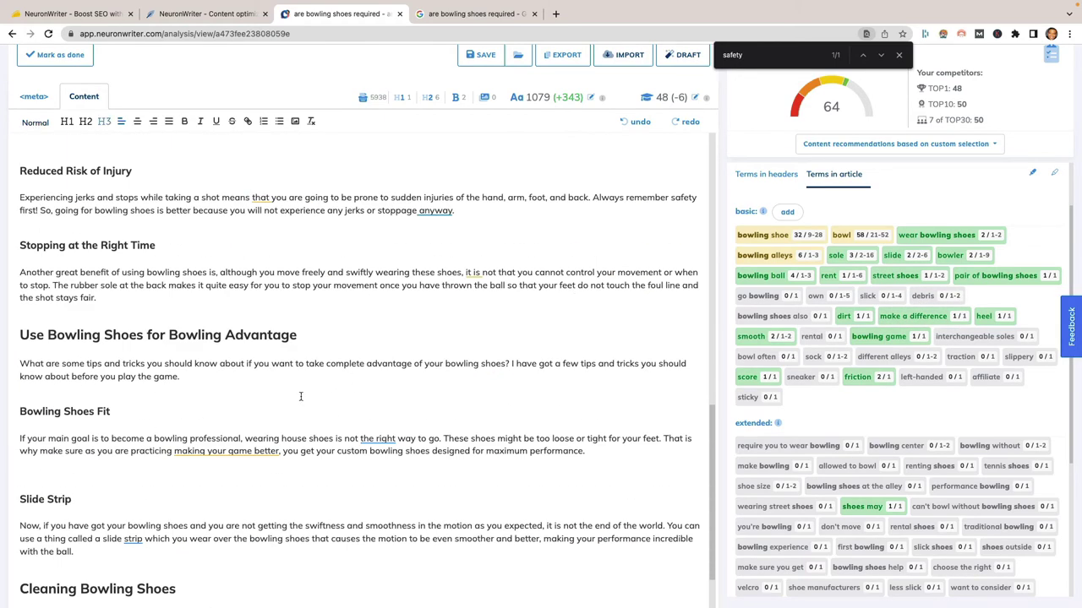
# - Search the page for "safe" and extend the "Always remember safety first" sentence with "because bowling shoes can be very slick."
pyautogui.write('safe')
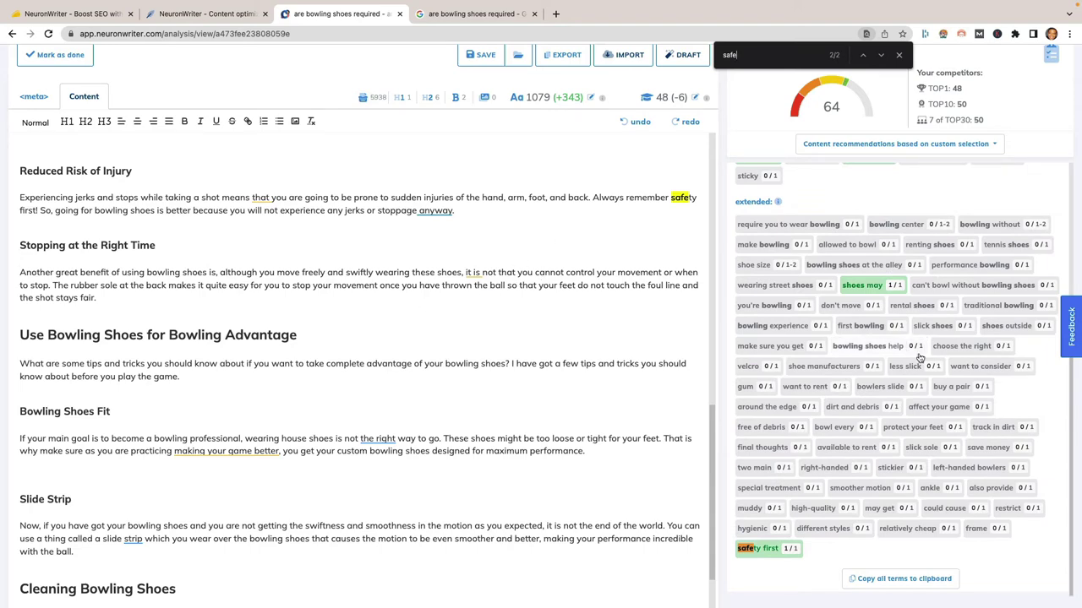
pyautogui.scroll(5, 778, 345)
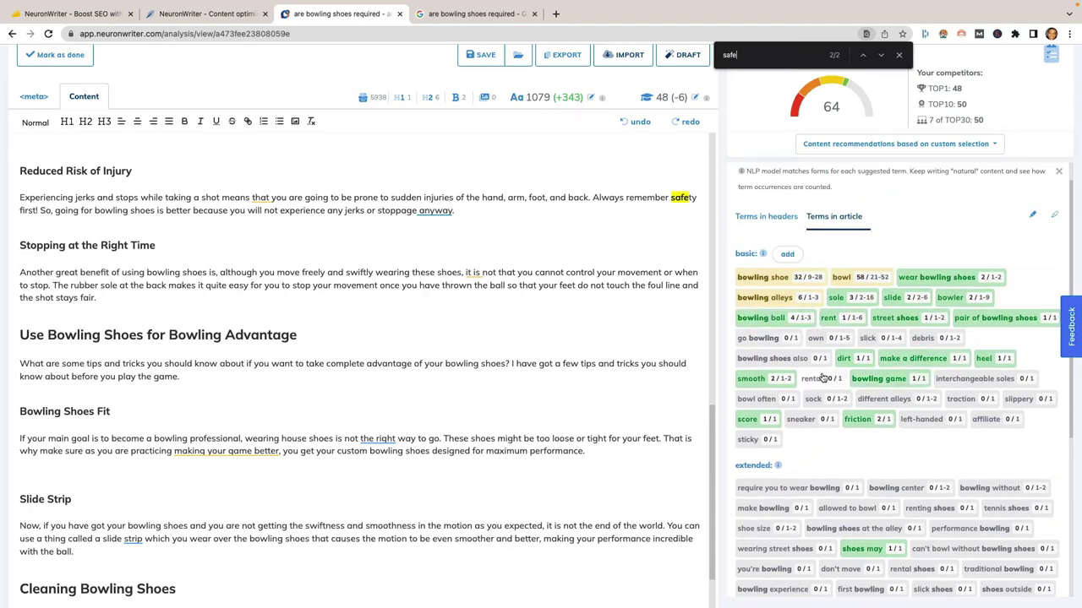
pyautogui.click(40, 214)
pyautogui.press('BackSpace')
pyautogui.press('BackSpace')
pyautogui.write('t because')
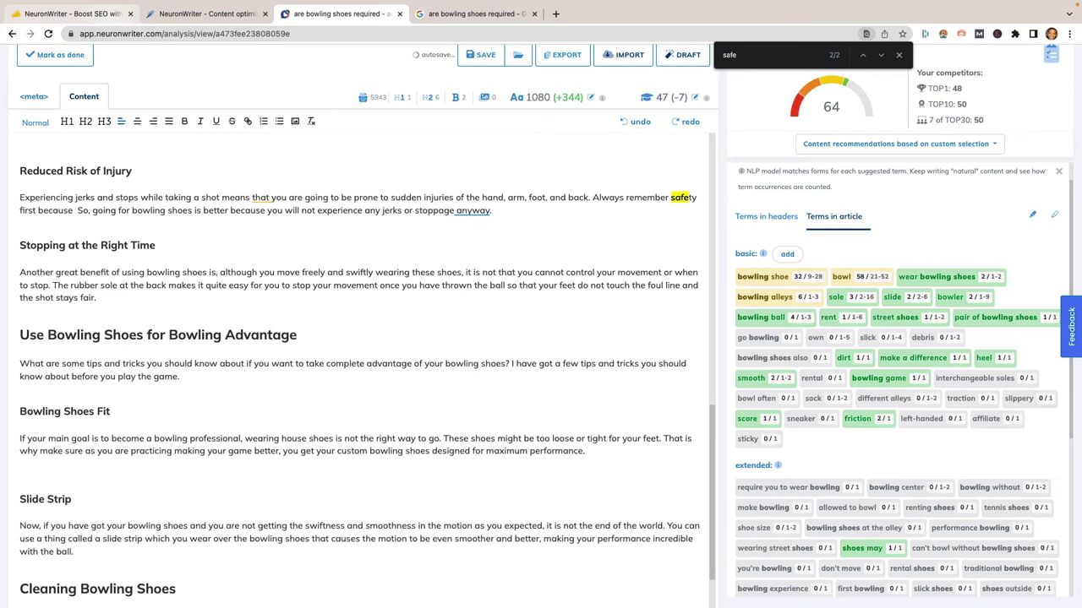
pyautogui.write(' bowling shoe')
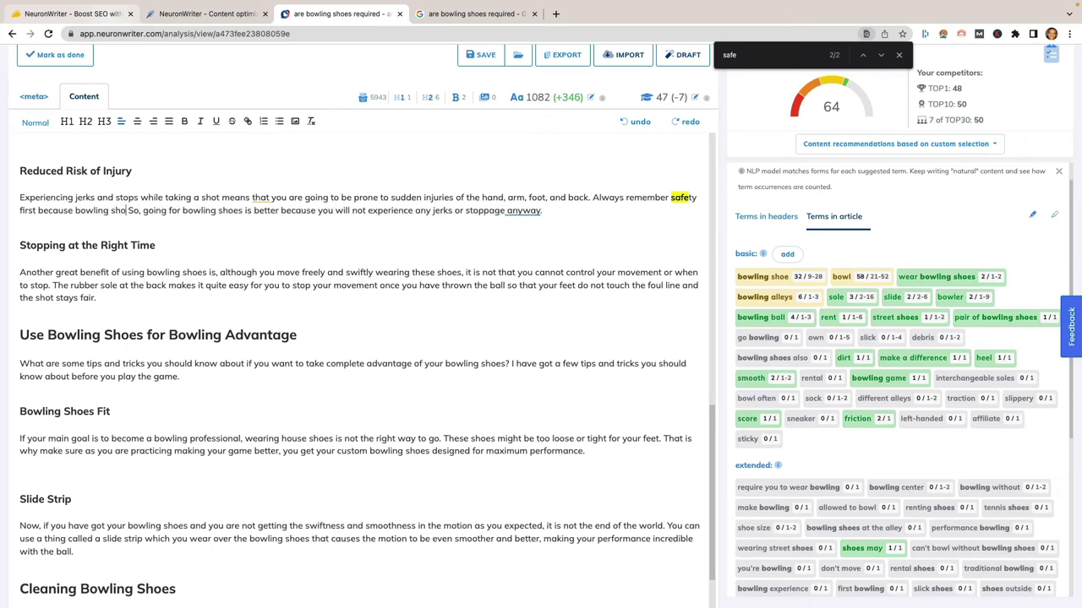
pyautogui.write('s can ')
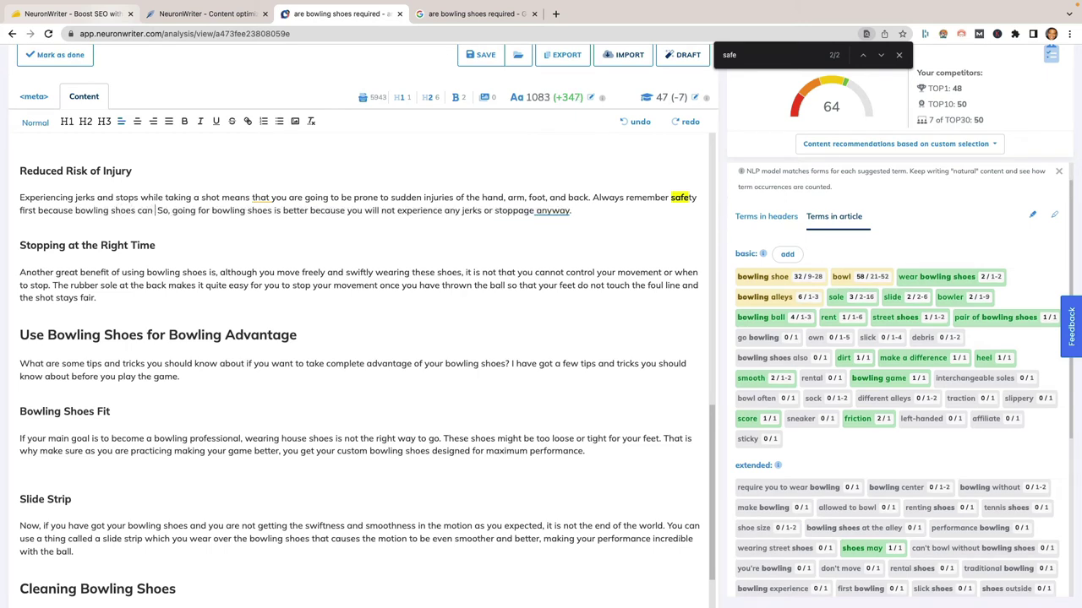
pyautogui.write('be very slick')
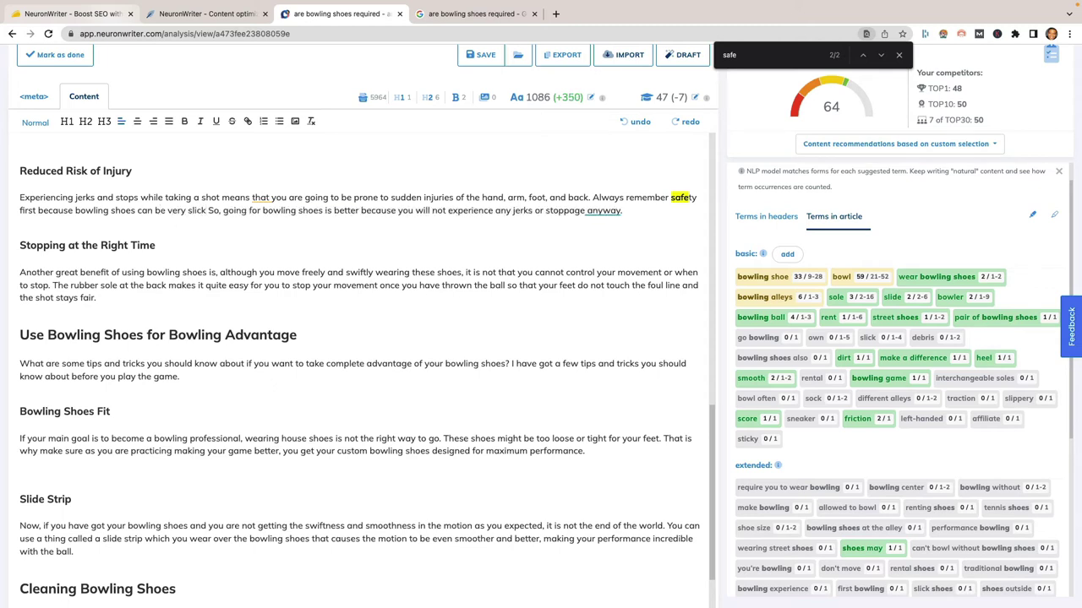
pyautogui.write('.')
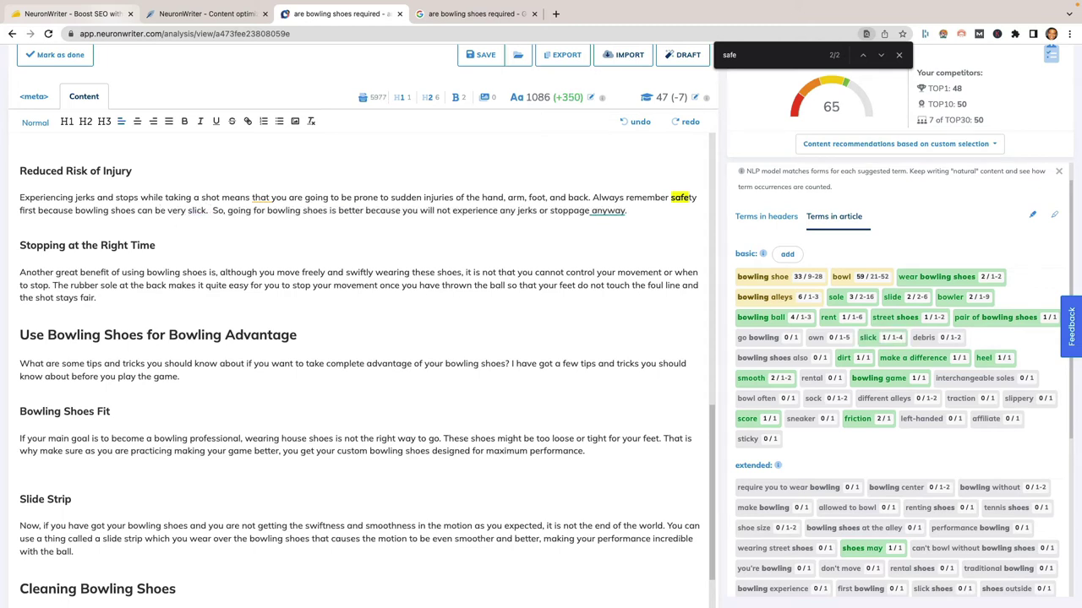
# - Add "They can also pick up massive amounts of debris, so clean them often." after the slick sentence, correcting the misspelled "of"
pyautogui.write(' They can also pic')
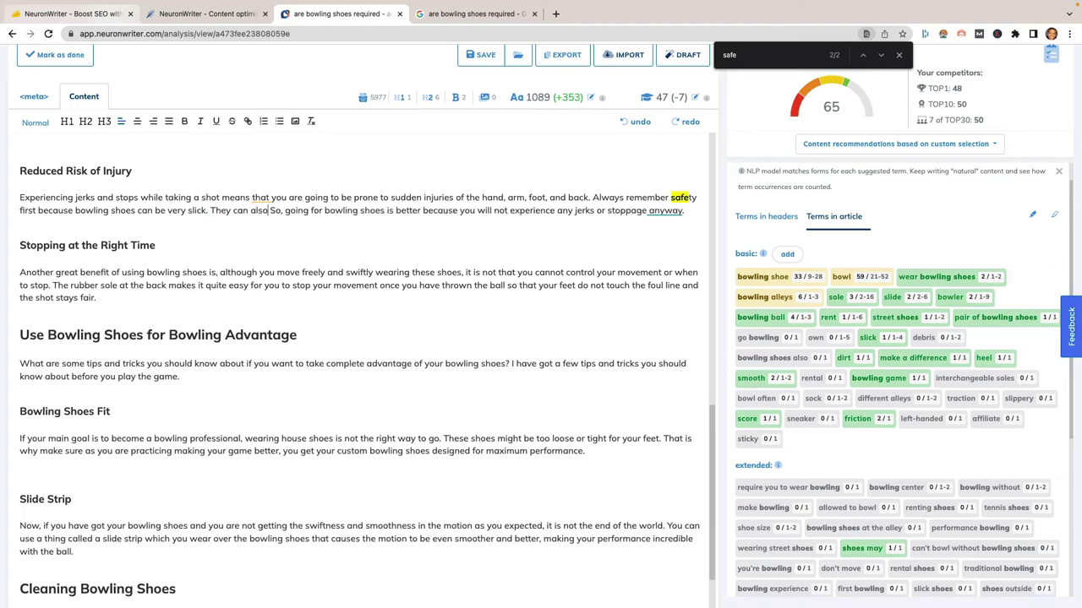
pyautogui.write('k up ')
pyautogui.write('massive amounts')
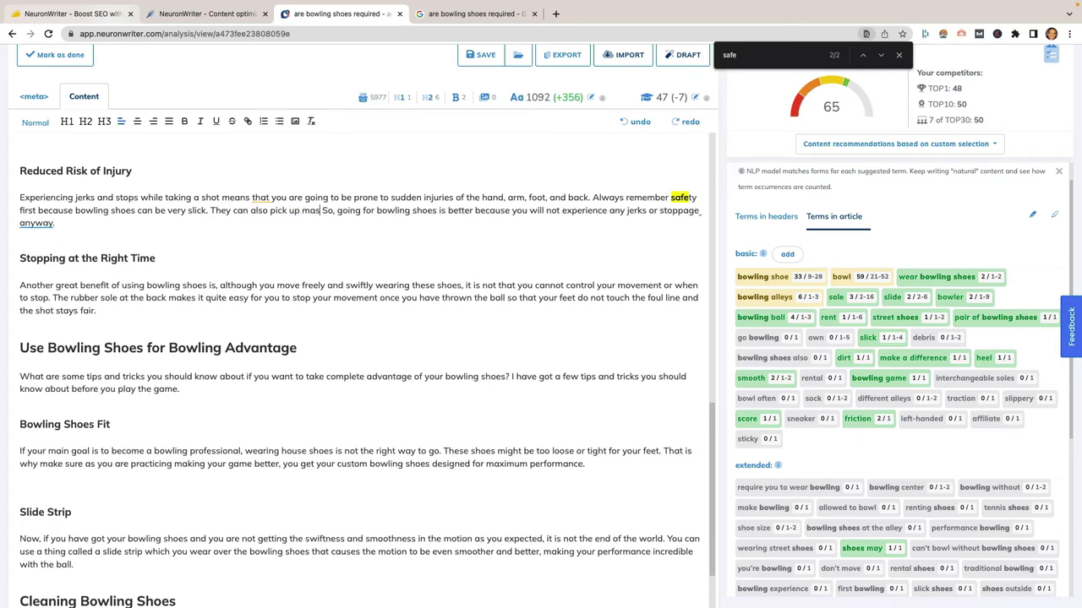
pyautogui.write(' od debris, s')
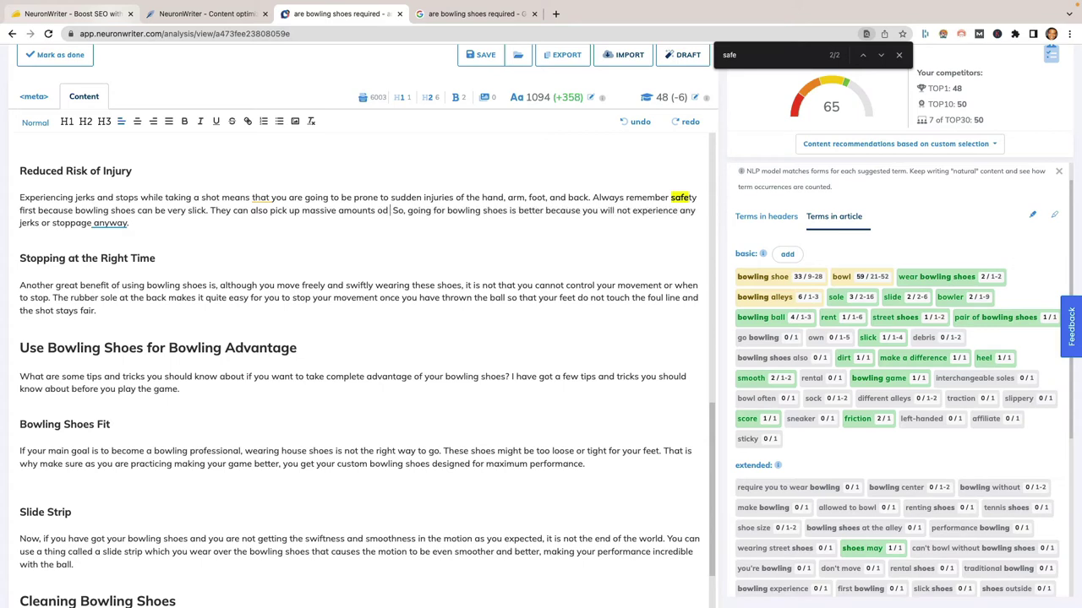
pyautogui.write('o')
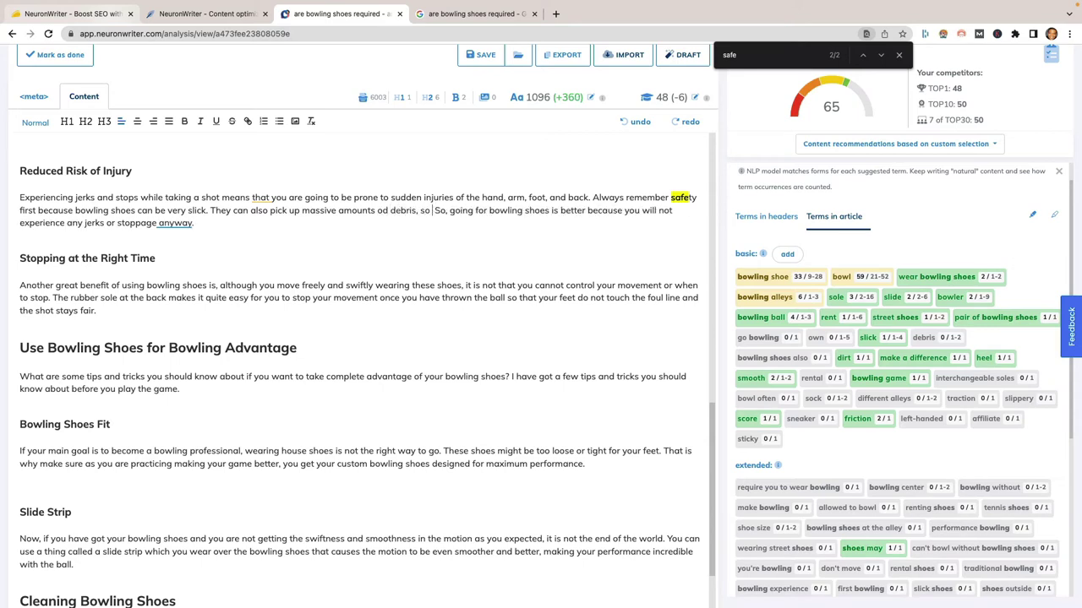
pyautogui.write(' clean them of')
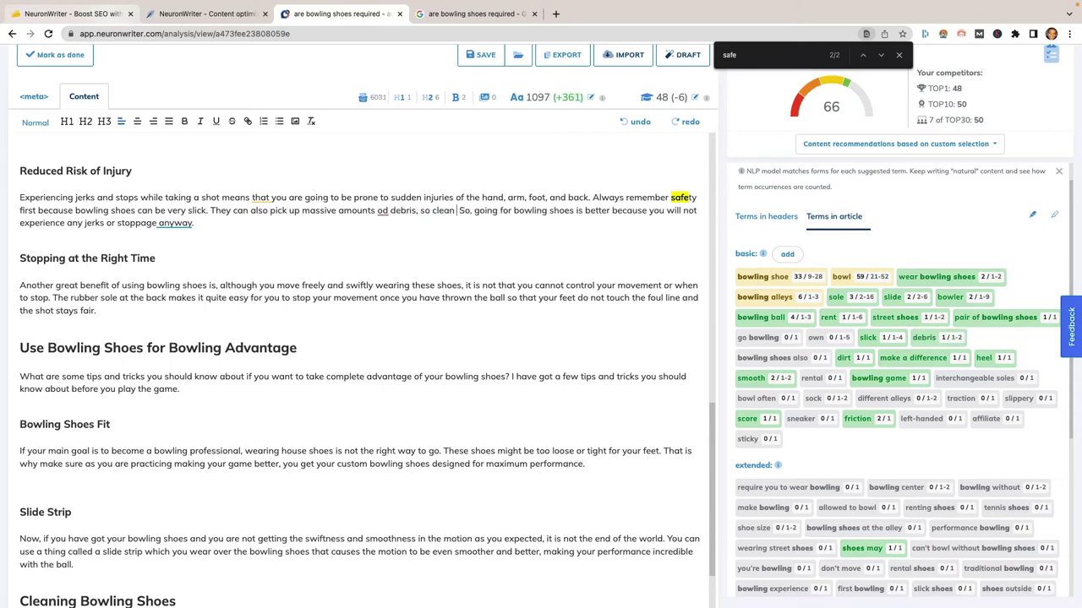
pyautogui.write('ten.')
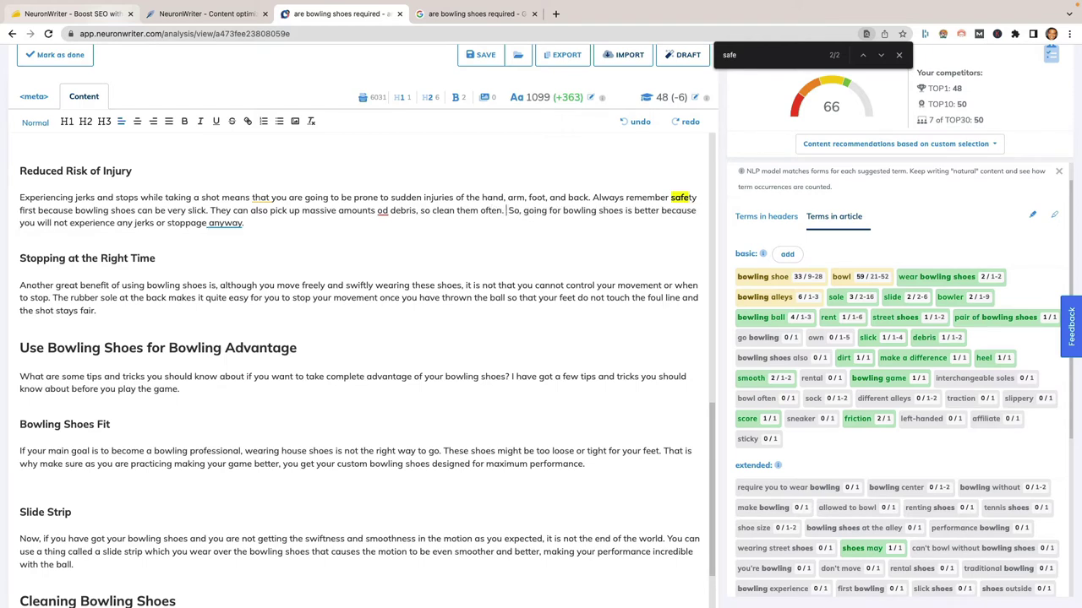
pyautogui.rightClick(387, 211)
pyautogui.click(304, 253)
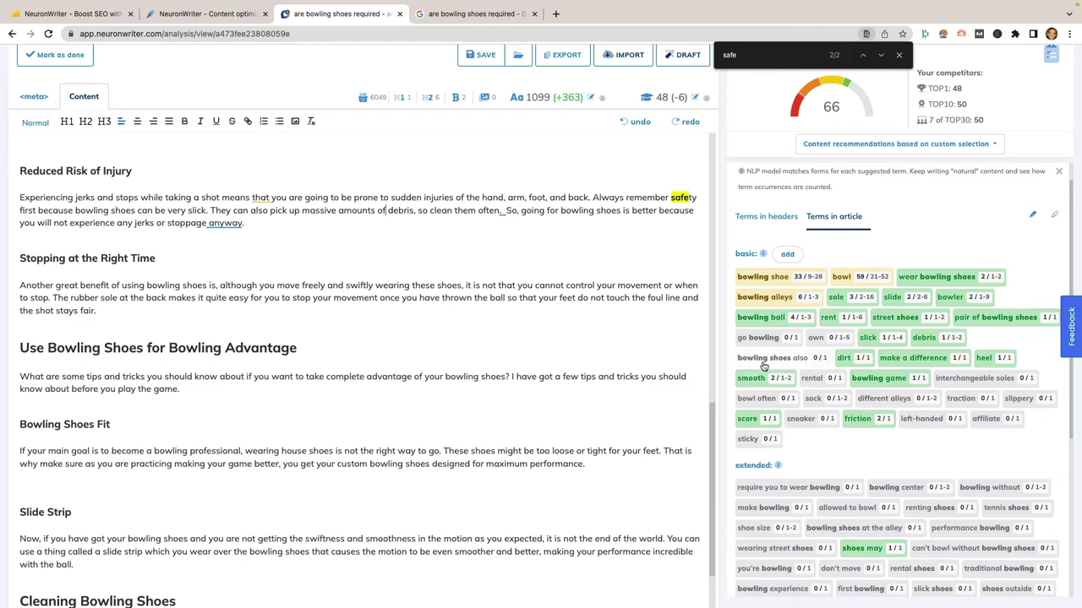
# - Reword the start of the debris sentence under "Reduced Risk of Injury" to "Bowling shoes also pick up"
pyautogui.doubleClick(222, 210)
pyautogui.write('Bwolin')
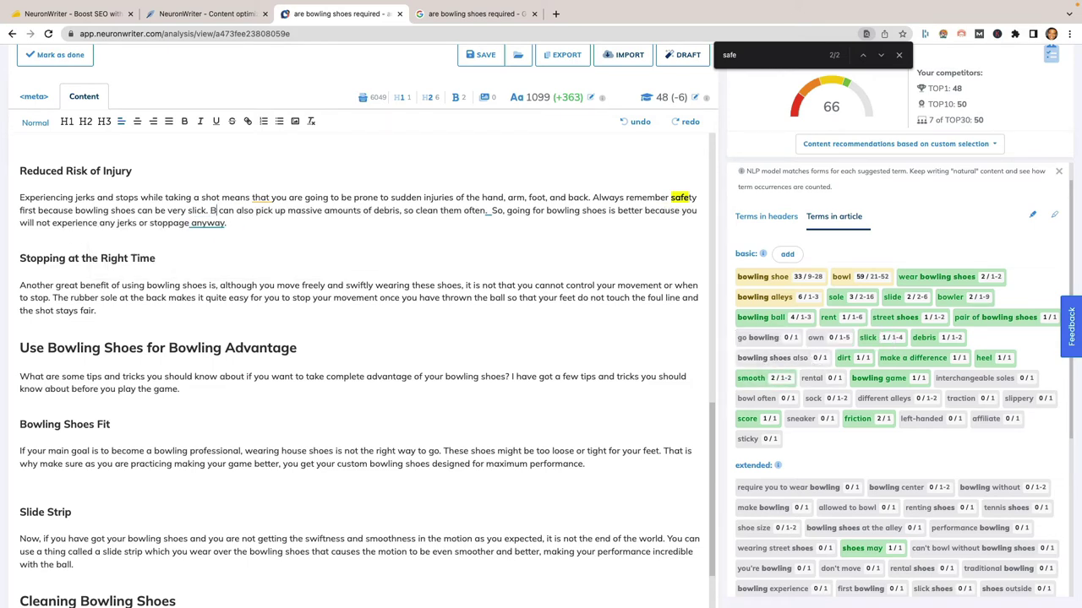
pyautogui.press('BackSpace')
pyautogui.press('BackSpace')
pyautogui.press('BackSpace')
pyautogui.press('BackSpace')
pyautogui.press('BackSpace')
pyautogui.write('owl')
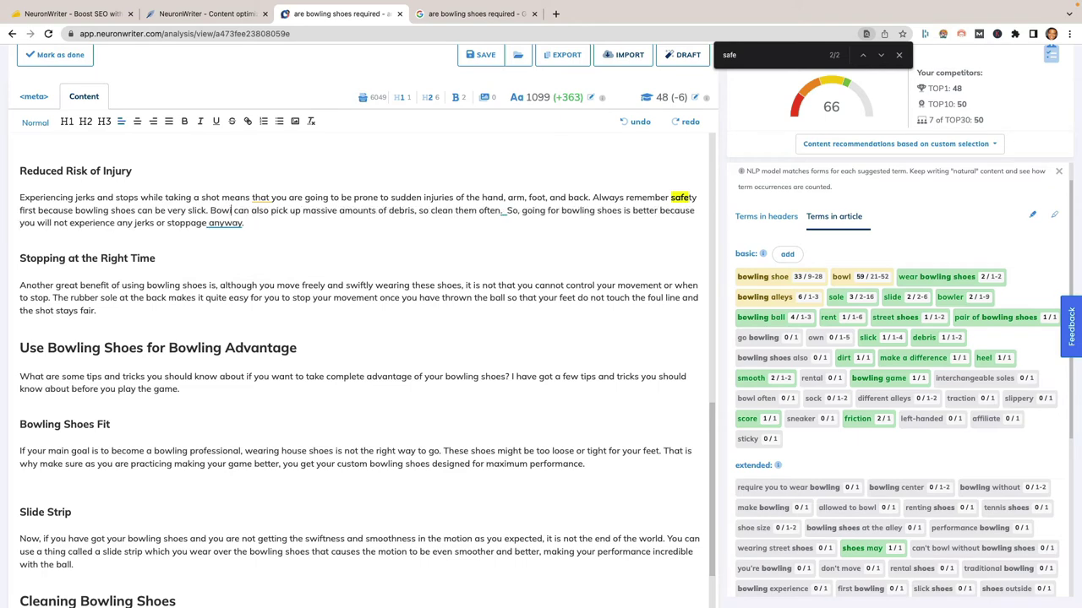
pyautogui.write('ing shoes al')
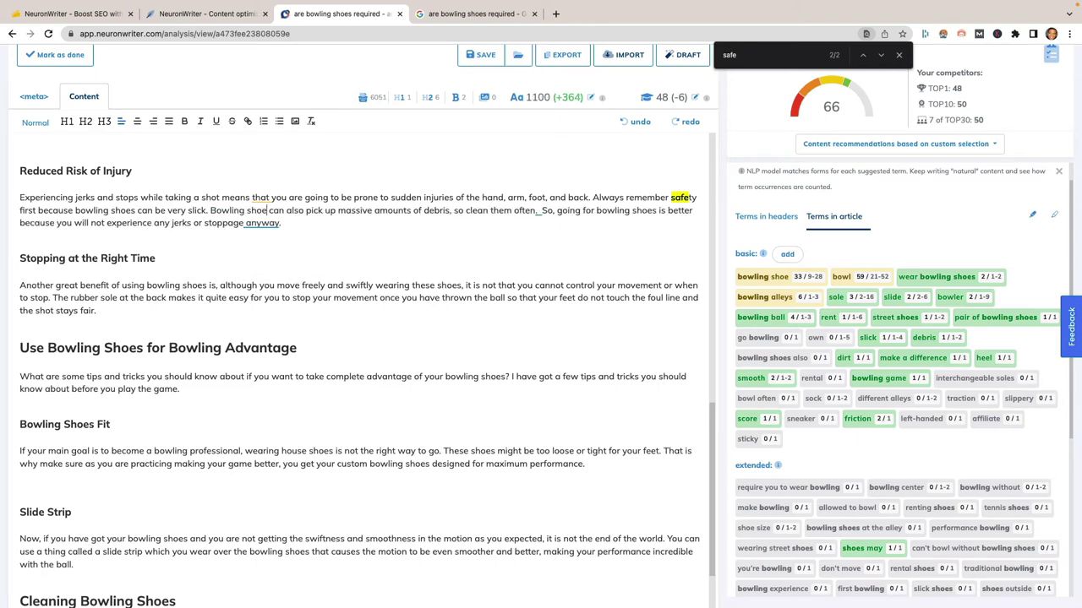
pyautogui.write('so')
pyautogui.hotkey('alt', 'shift', 'Right')
pyautogui.hotkey('alt', 'shift', 'Right')
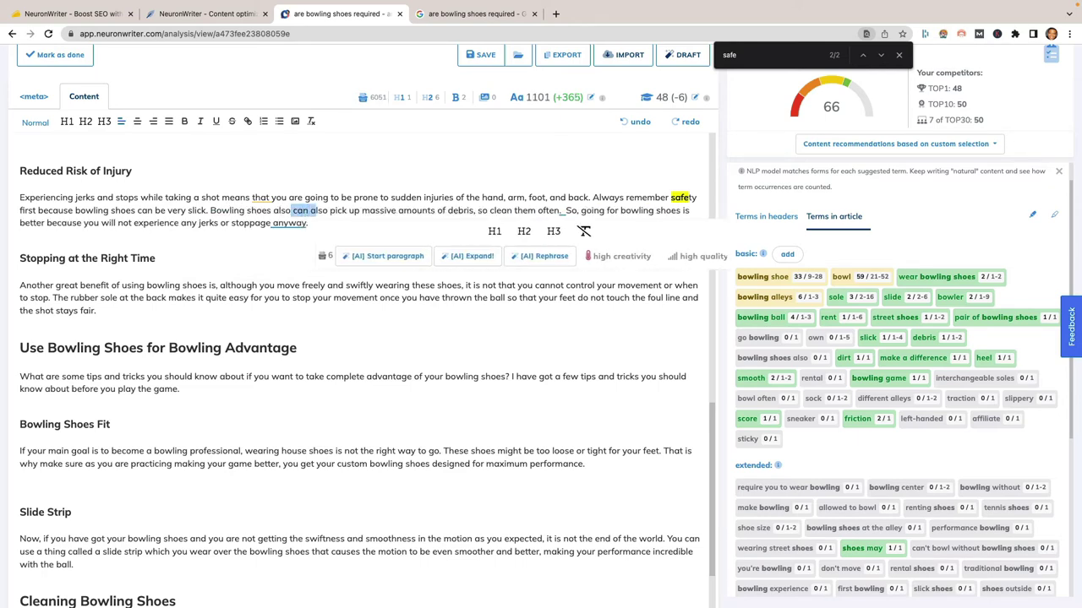
pyautogui.press('BackSpace')
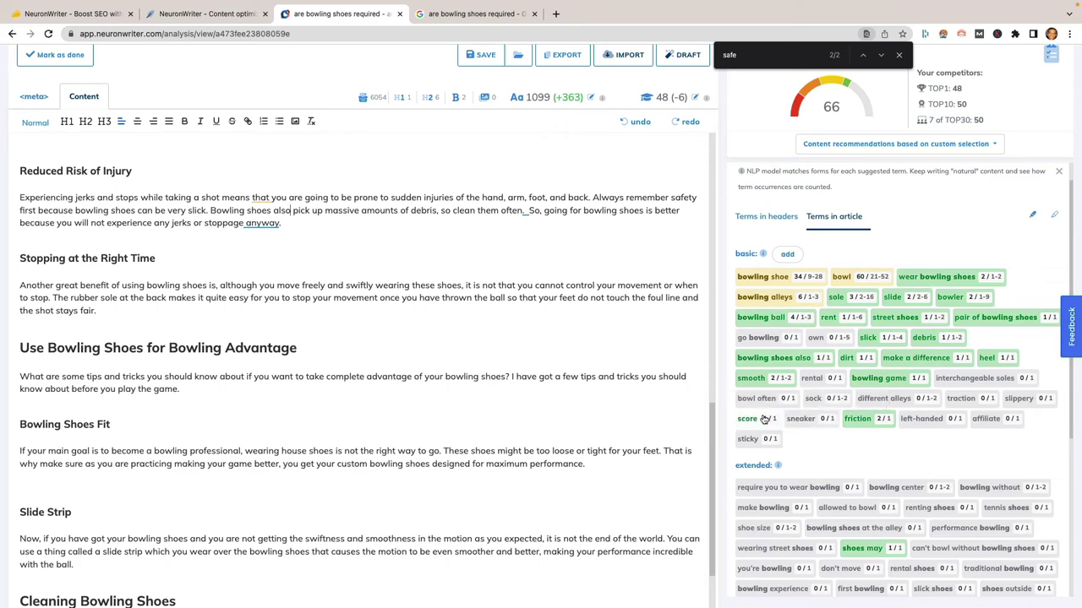
# - Search the page for "rent" and add "You always have the option of buying your own bowling shoes" after the sentence about renting bowling shoes
pyautogui.click(431, 338)
pyautogui.hotkey('ctrl', 'f')
pyautogui.write('rent')
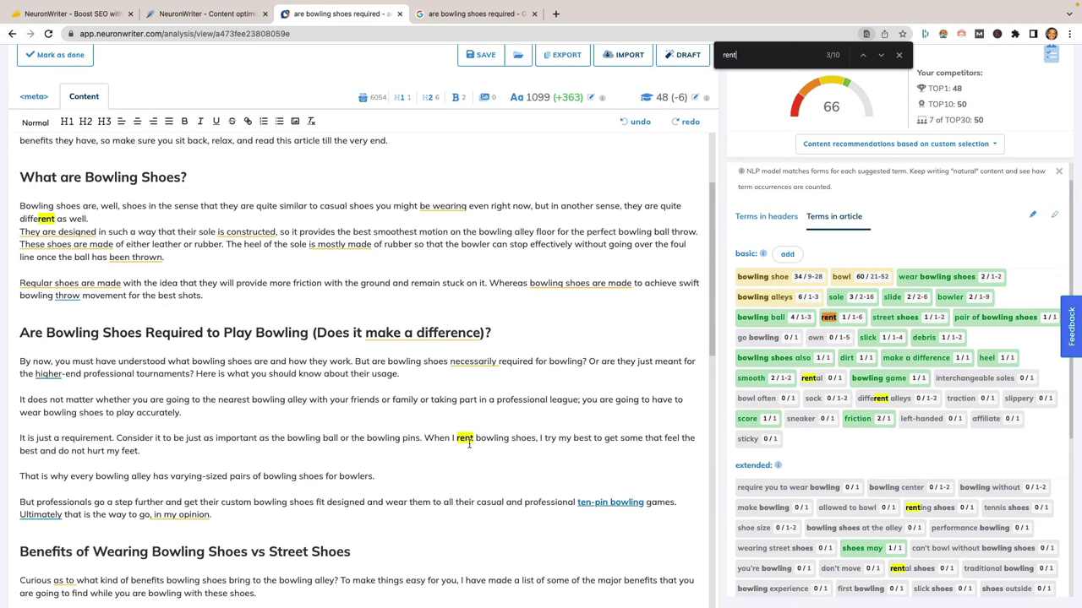
pyautogui.scroll(-1, 455, 437)
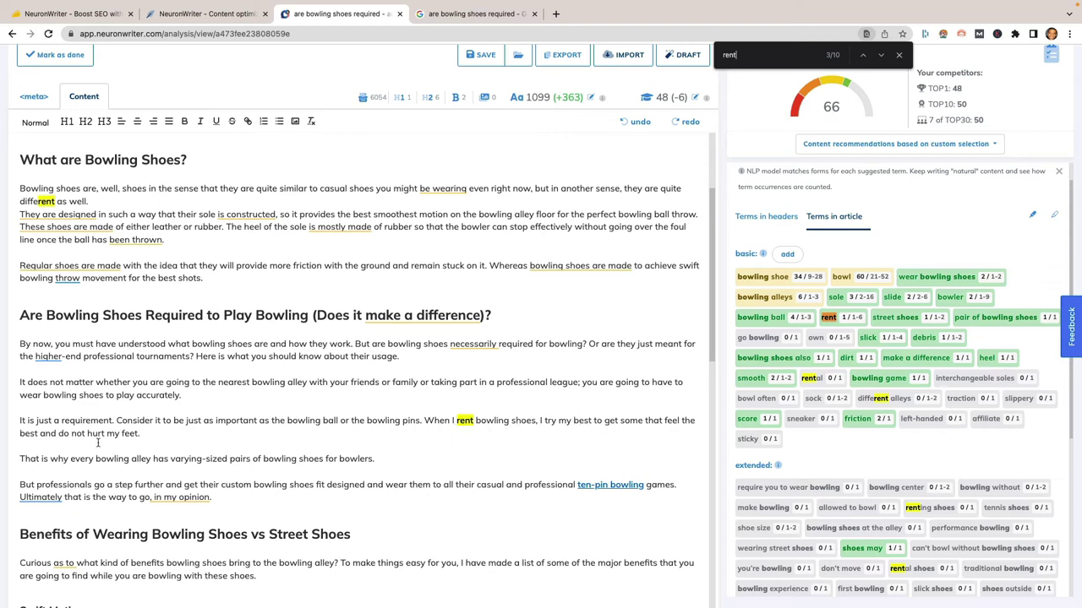
pyautogui.click(142, 433)
pyautogui.write('You alwya')
pyautogui.press('BackSpace')
pyautogui.press('BackSpace')
pyautogui.write('ay')
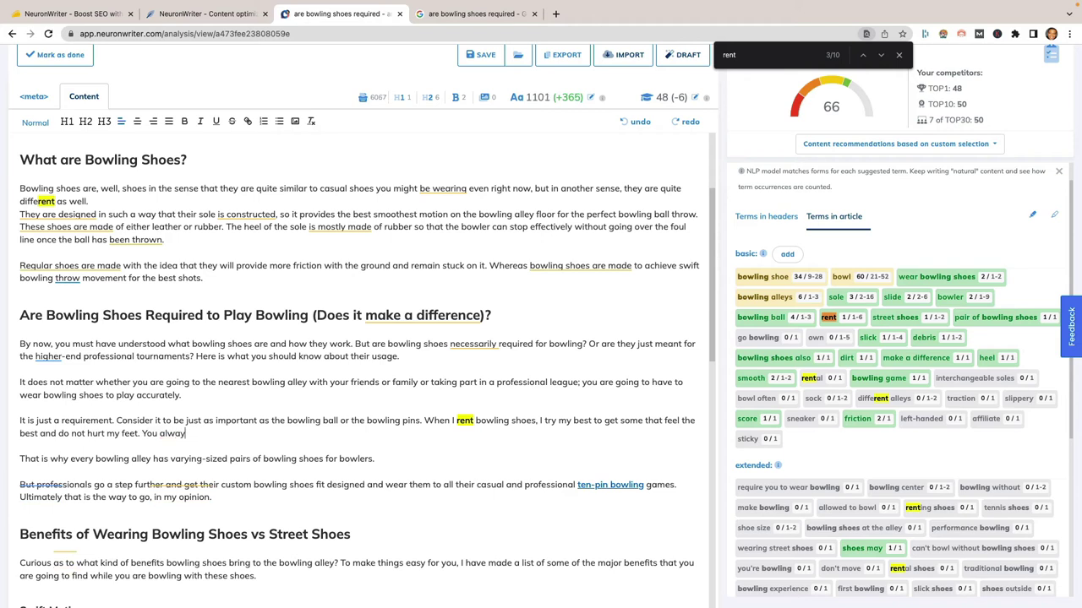
pyautogui.write('s have the option of buying your own ')
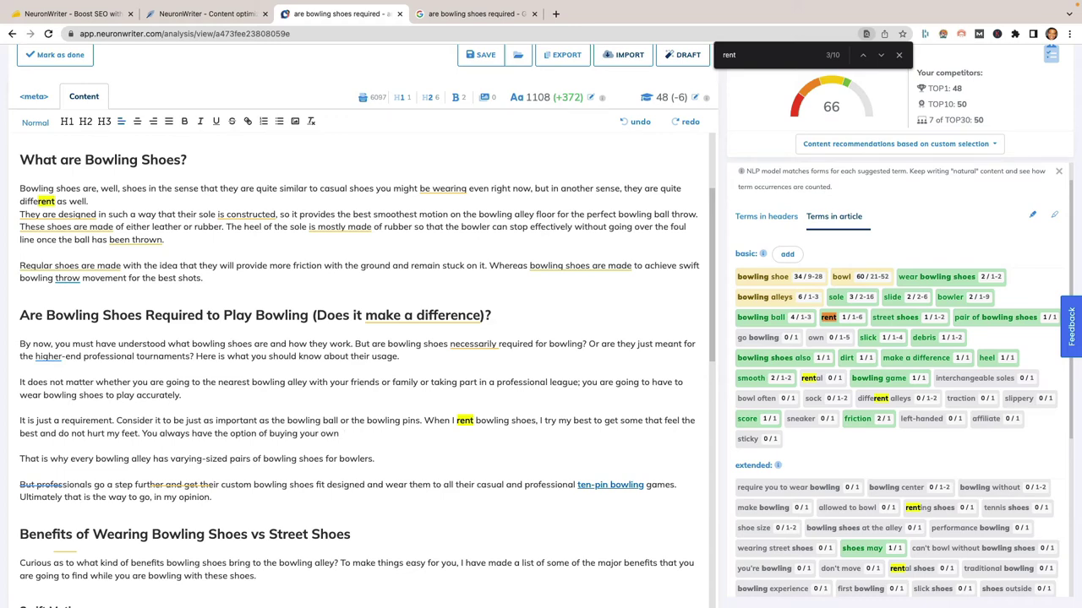
pyautogui.write('bwoling show')
# - Correct the misspelled "bwoling" to "bowling" and end the new sentence with "when you go bowling."
pyautogui.click(345, 433)
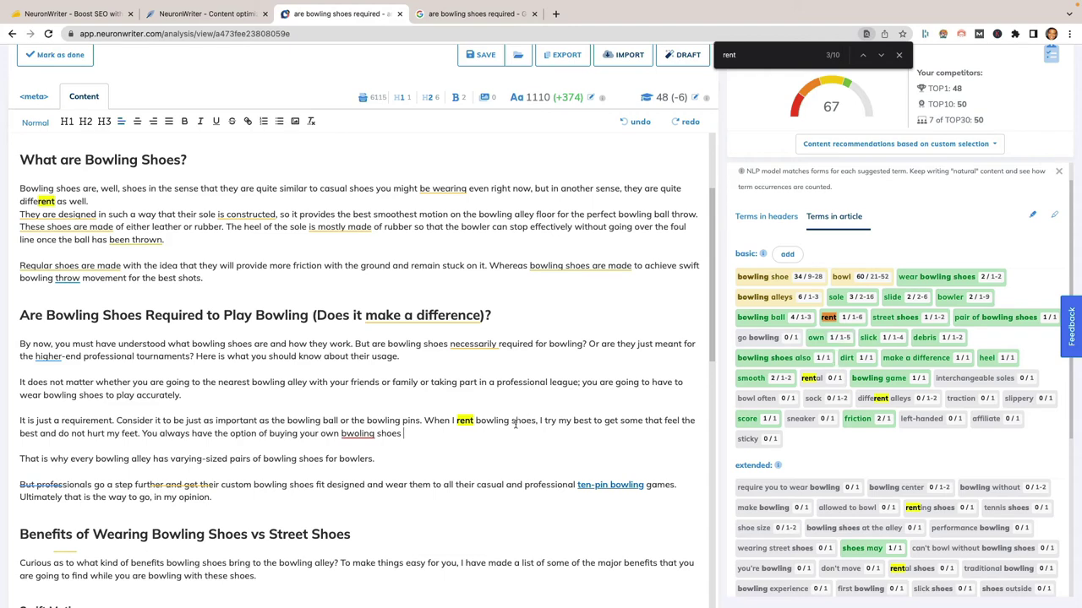
pyautogui.click(350, 434)
pyautogui.click(296, 480)
pyautogui.write('when you go bowling')
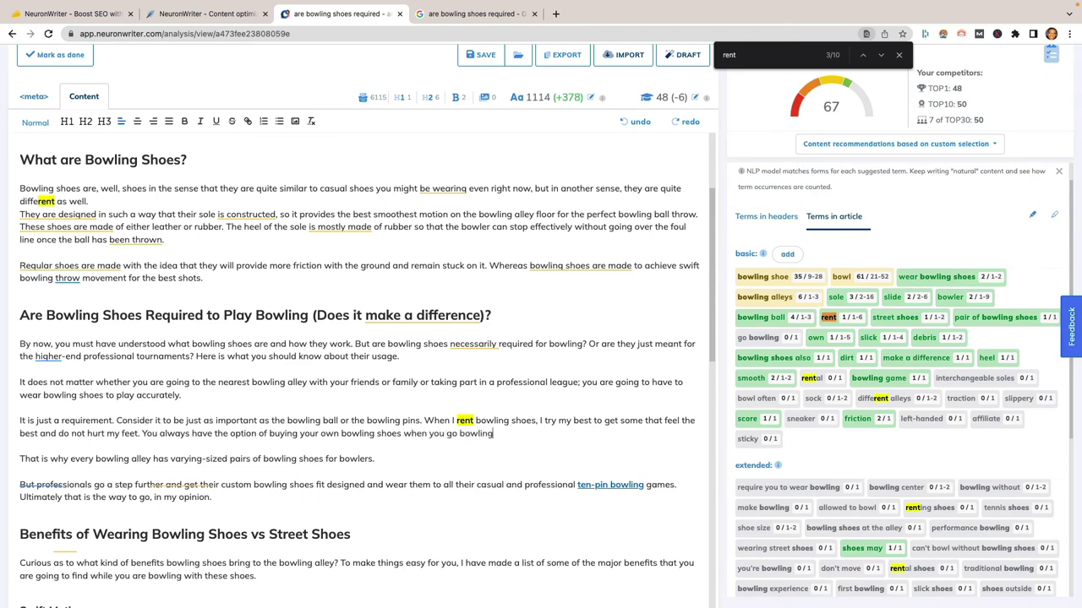
pyautogui.write('.')
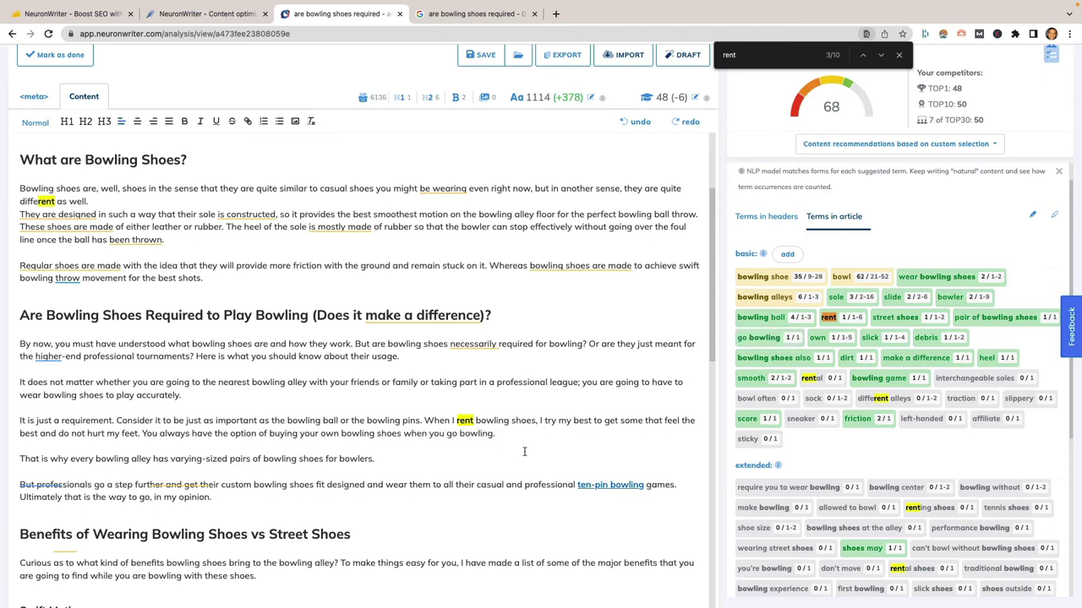
# - Remove the word "bowling" before "shoes" in the sentence about buying your own bowling shoes
pyautogui.doubleClick(344, 434)
pyautogui.press('BackSpace')
pyautogui.write('=')
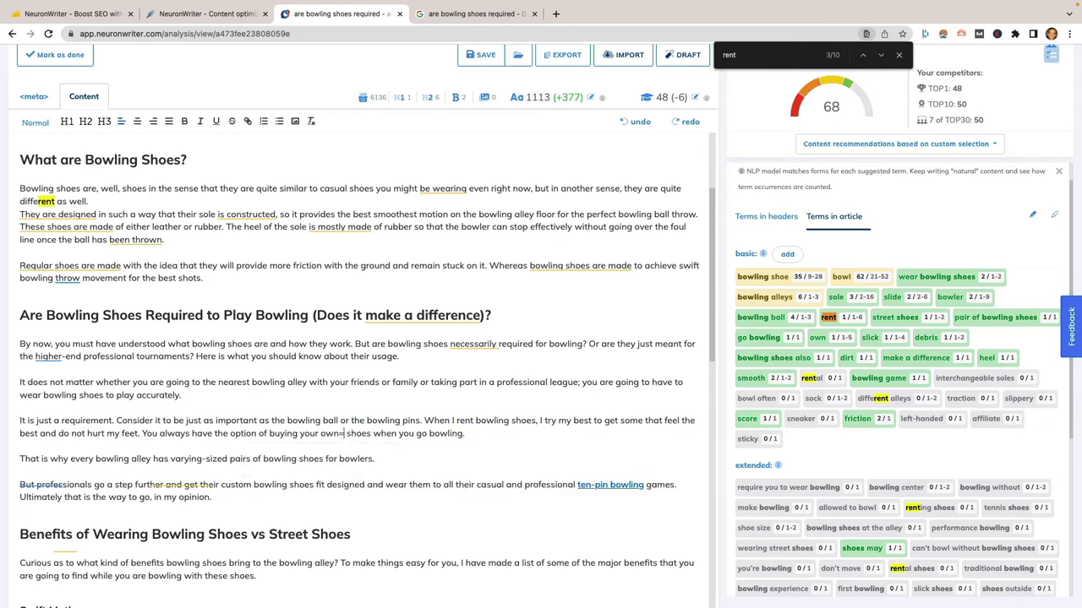
pyautogui.press('BackSpace')
# - End the sentence about buying your own shoes with "especially if you bowl often.", correcting the misspelled "especially"
pyautogui.click(471, 437)
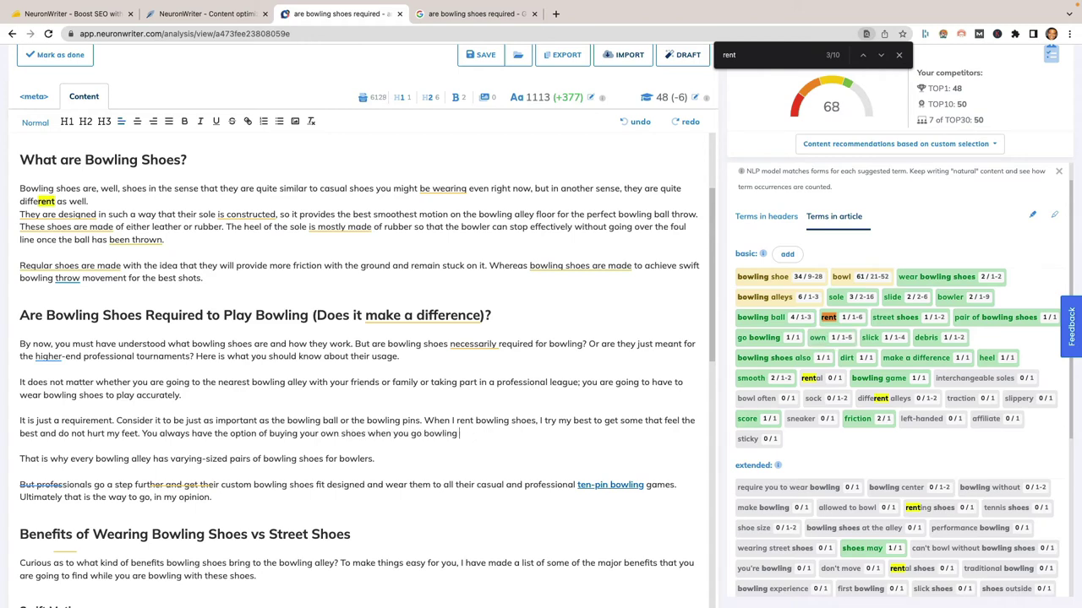
pyautogui.write('espeically if you bowl often')
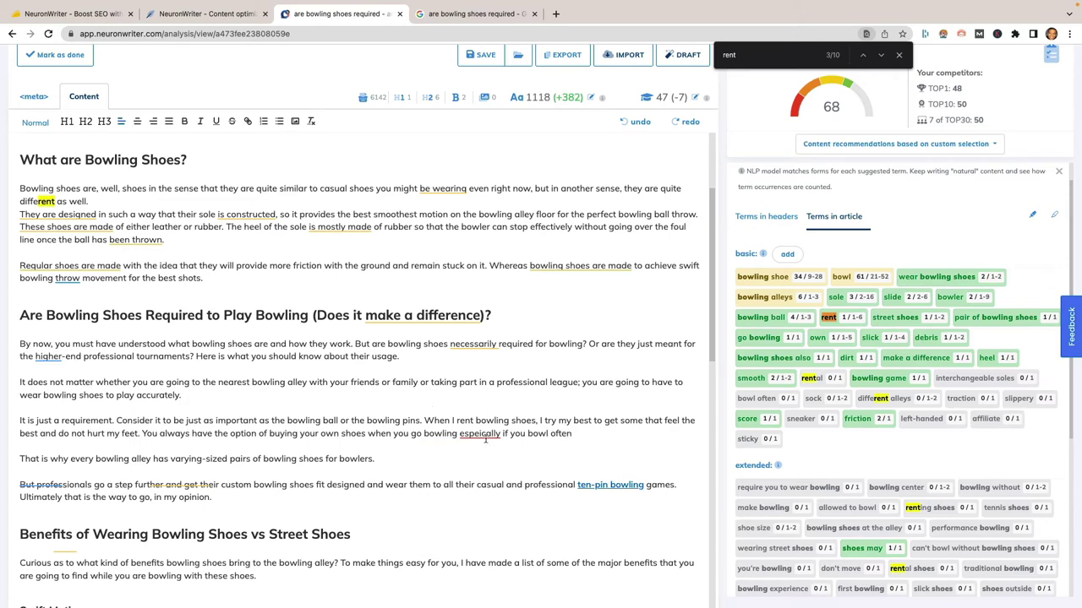
pyautogui.click(486, 437)
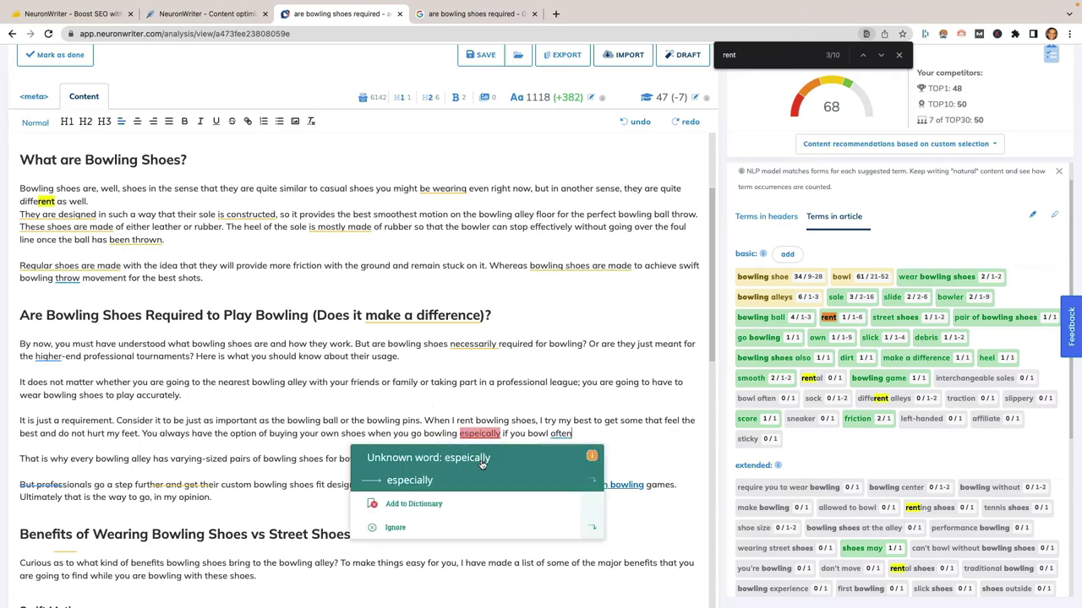
pyautogui.click(397, 479)
pyautogui.write('n.')
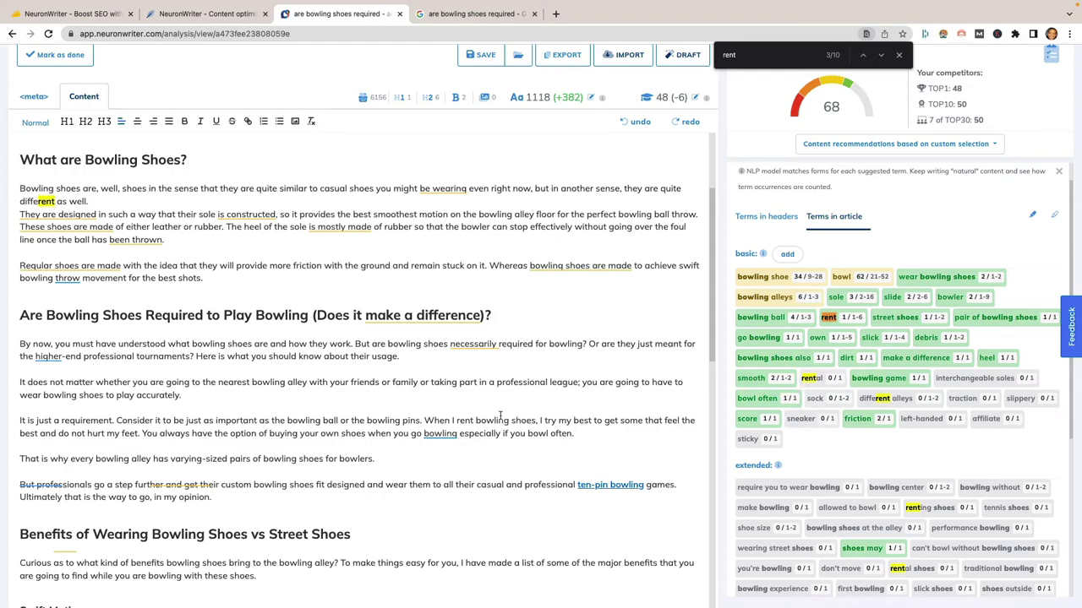
# - Apply the suggested comma after "bowling" in the sentence about buying your own shoes
pyautogui.scroll(3, 503, 406)
pyautogui.scroll(-10, 500, 387)
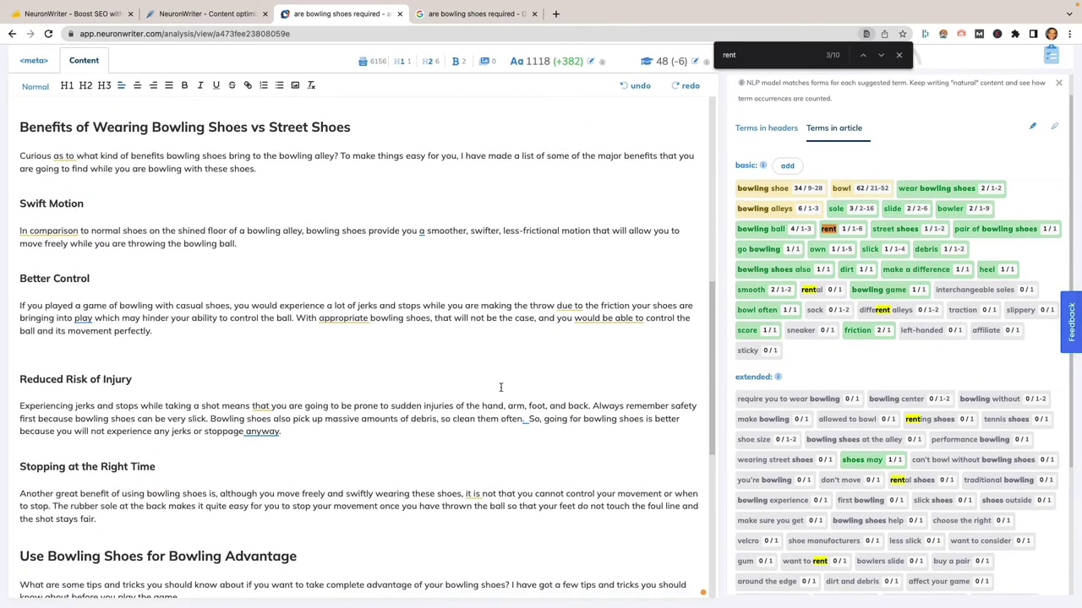
pyautogui.press('BackSpace')
pyautogui.press('BackSpace')
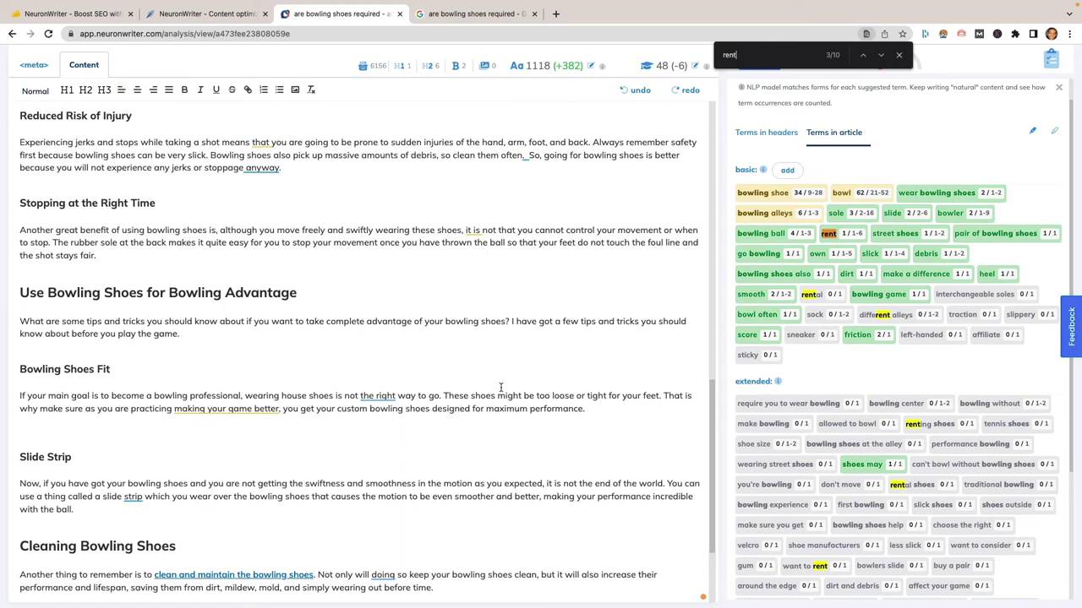
pyautogui.write('nt')
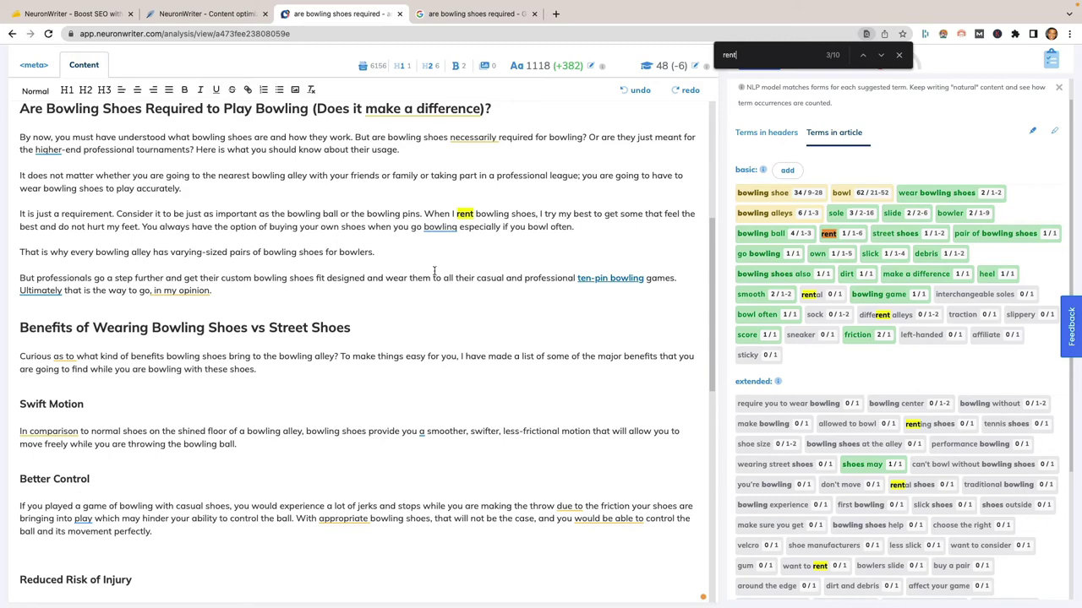
pyautogui.moveTo(440, 236)
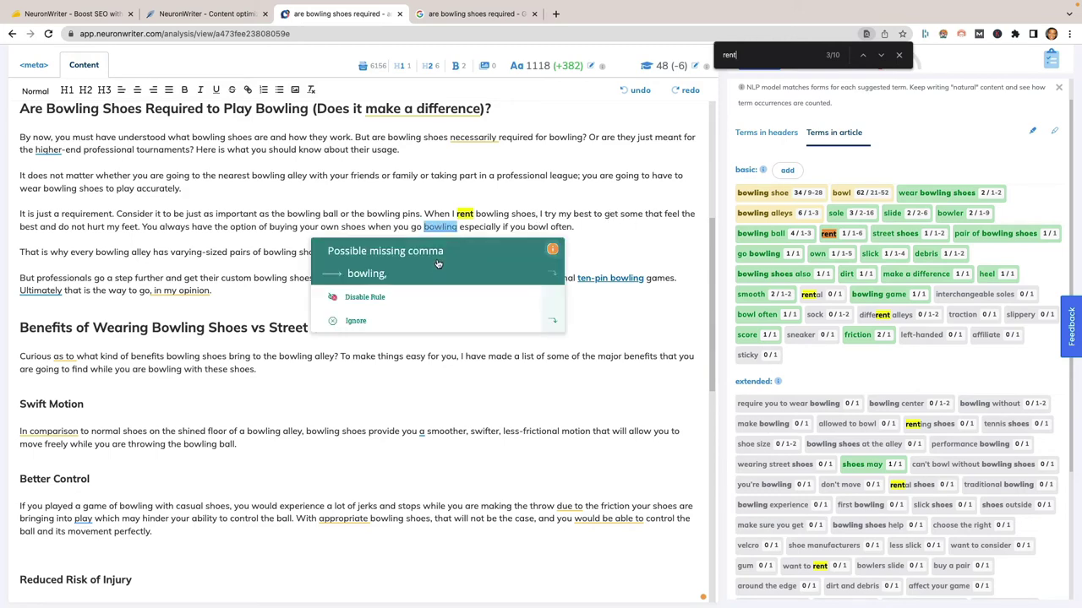
pyautogui.click(439, 266)
pyautogui.scroll(-5, 489, 397)
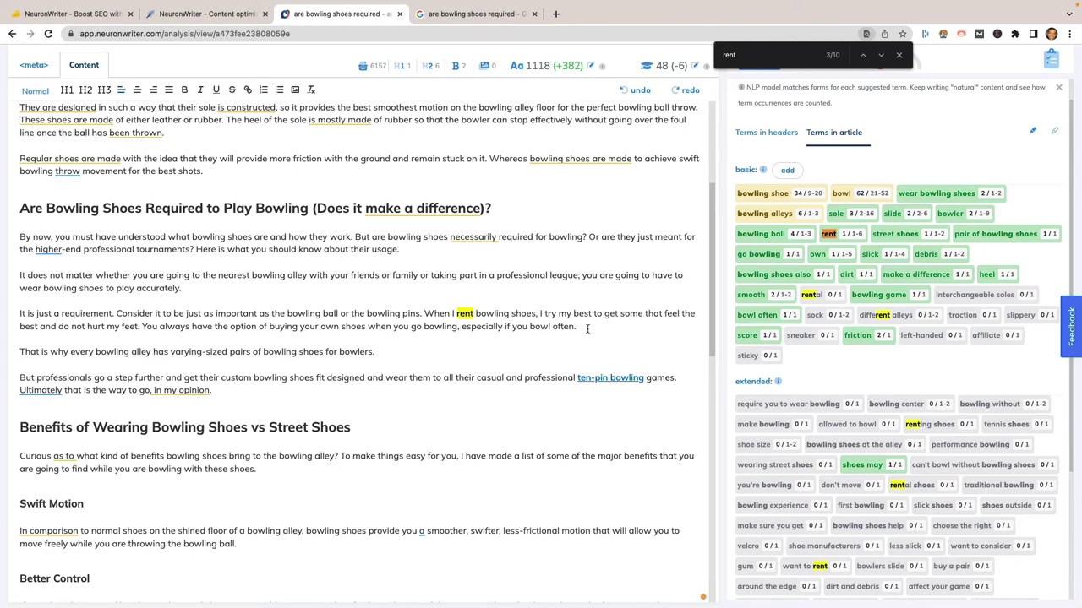
# - Add "Otherwise, you will always be stuck using the bowling alley's rental service for shoes which can get quite expensive." on a new line after that sentence
pyautogui.press('Return')
pyautogui.write('Otherw')
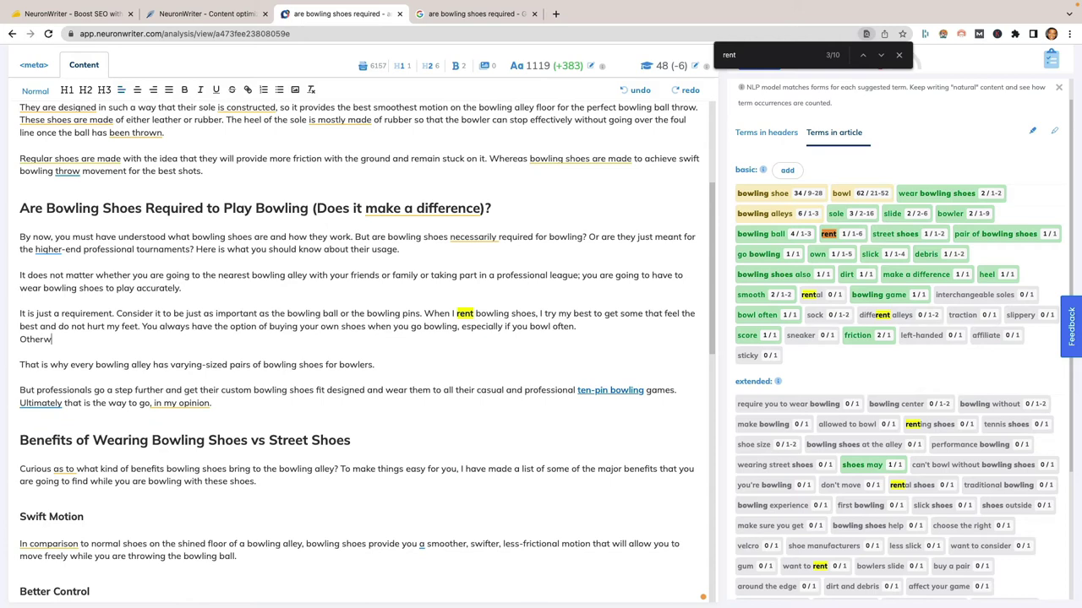
pyautogui.write('ise, you will always be stuck using ')
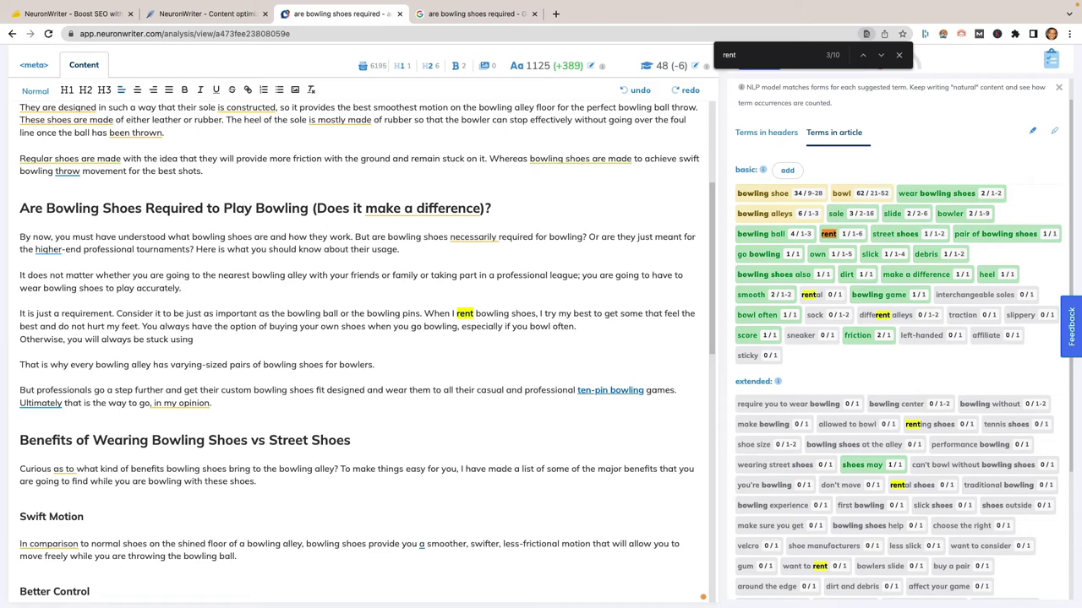
pyautogui.write("the bowling alley's rental ser")
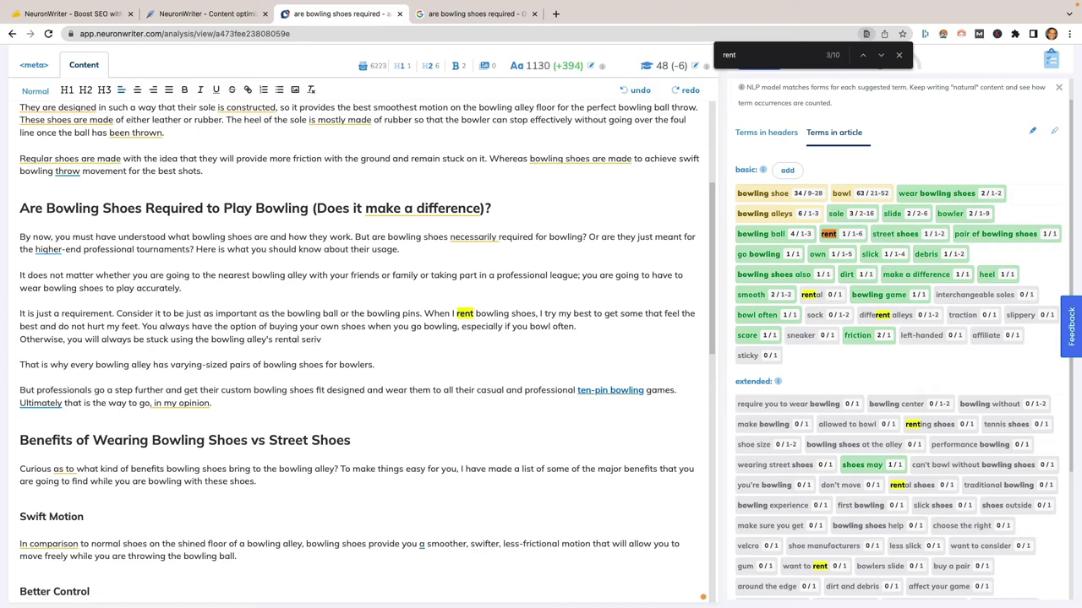
pyautogui.write('vice for su')
pyautogui.write('oes whcih can ')
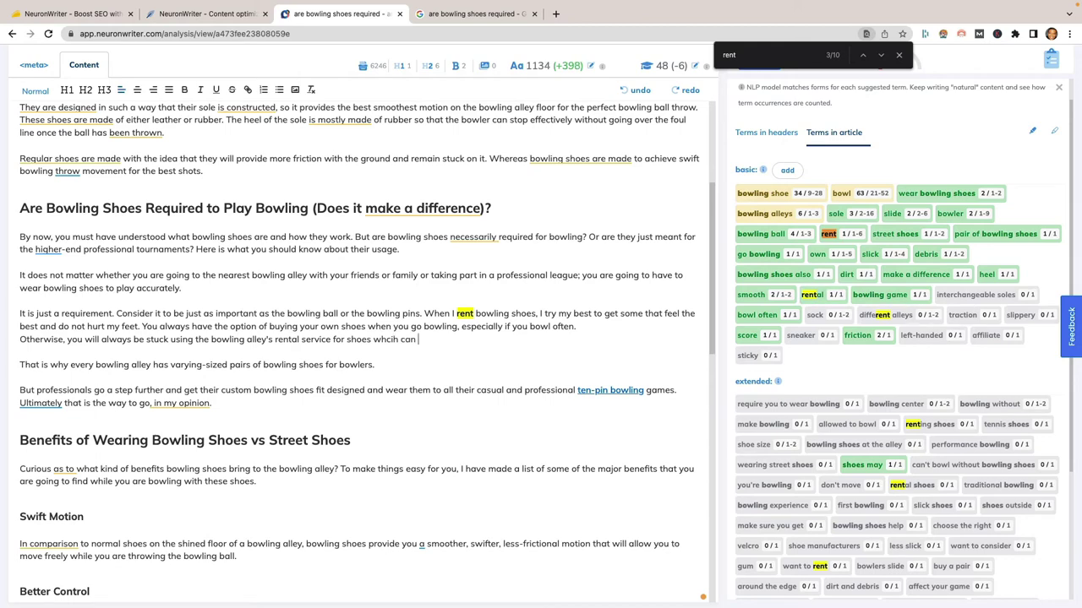
pyautogui.write('get quite expensive.')
# - Correct the misspelled "whcih" to "which" and insert a blank line above the rental service sentence
pyautogui.click(389, 342)
pyautogui.click(305, 384)
pyautogui.hotkey('shift', 'Return')
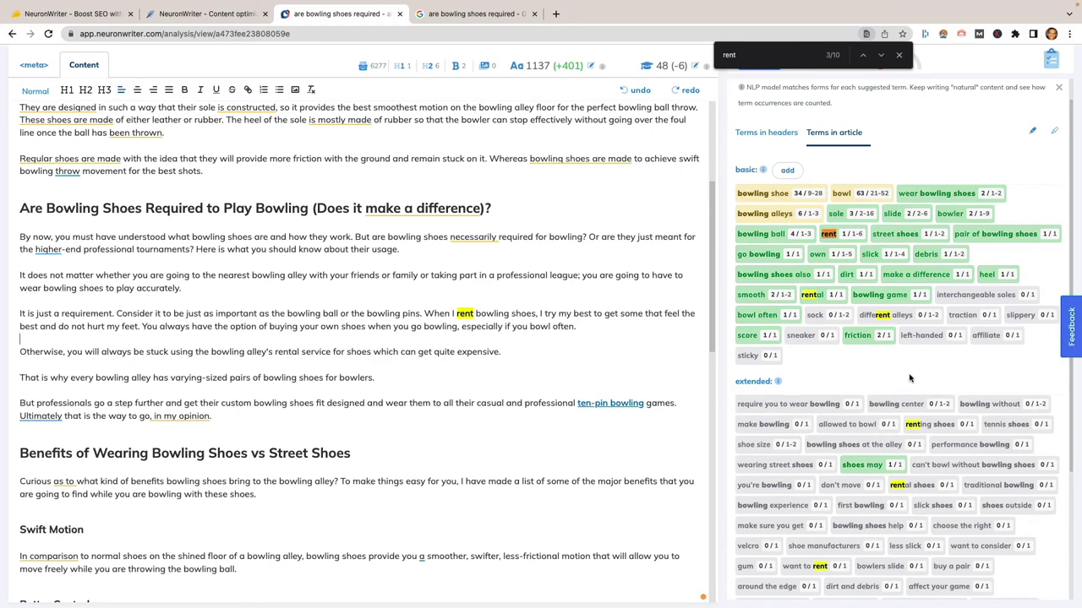
# - Insert "with socks" after "wearing house shoes" under "Bowling Shoes Fit" and view the usage details of the suggested term "sock"
pyautogui.scroll(-6, 365, 402)
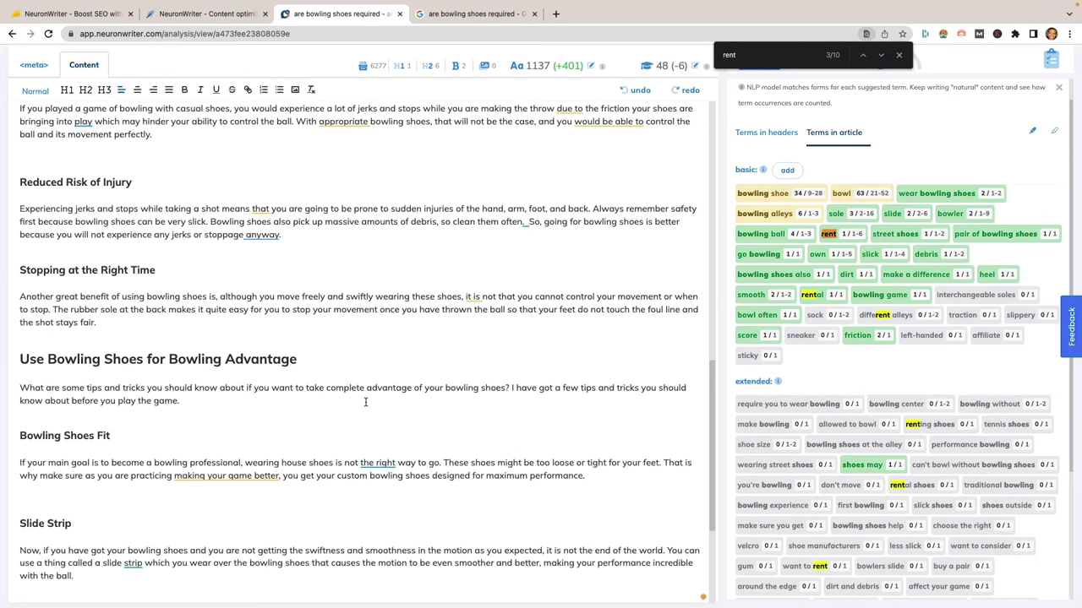
pyautogui.scroll(-1, 365, 403)
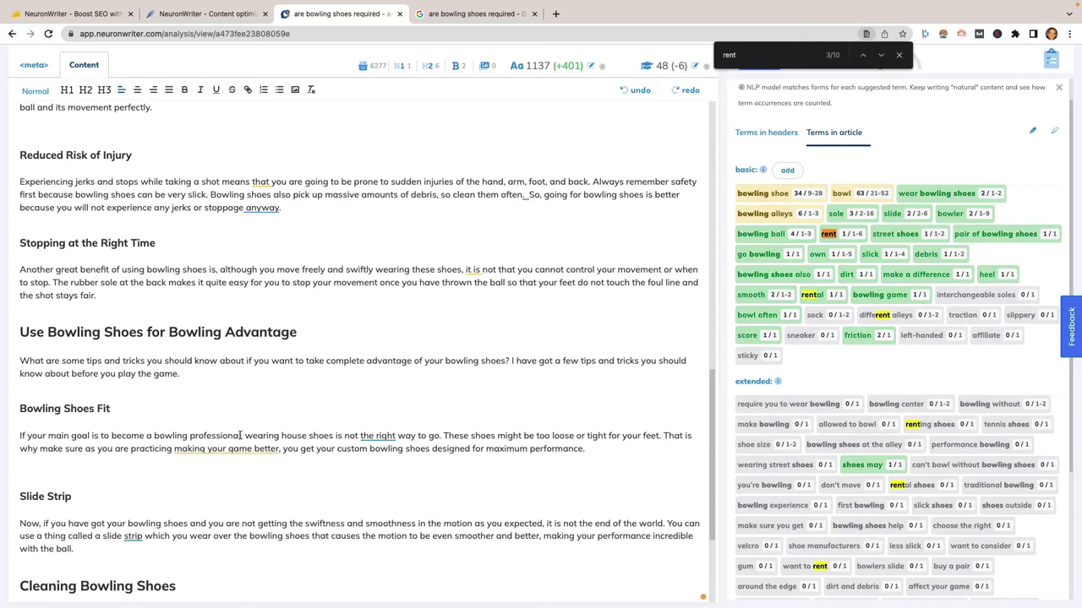
pyautogui.click(232, 449)
pyautogui.click(205, 419)
pyautogui.scroll(-1, 416, 405)
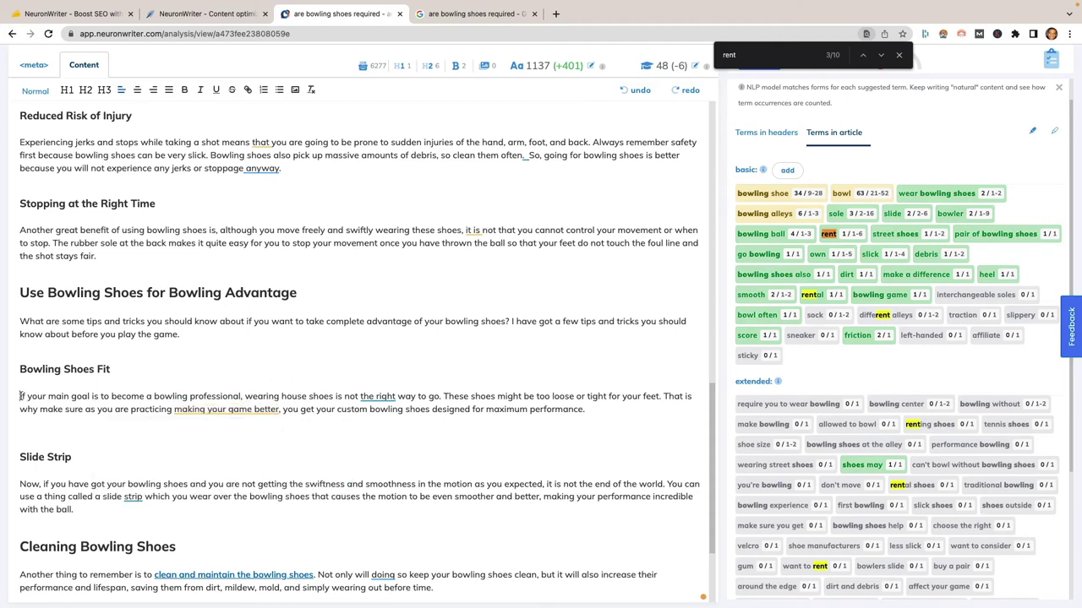
pyautogui.click(332, 399)
pyautogui.write('with socks')
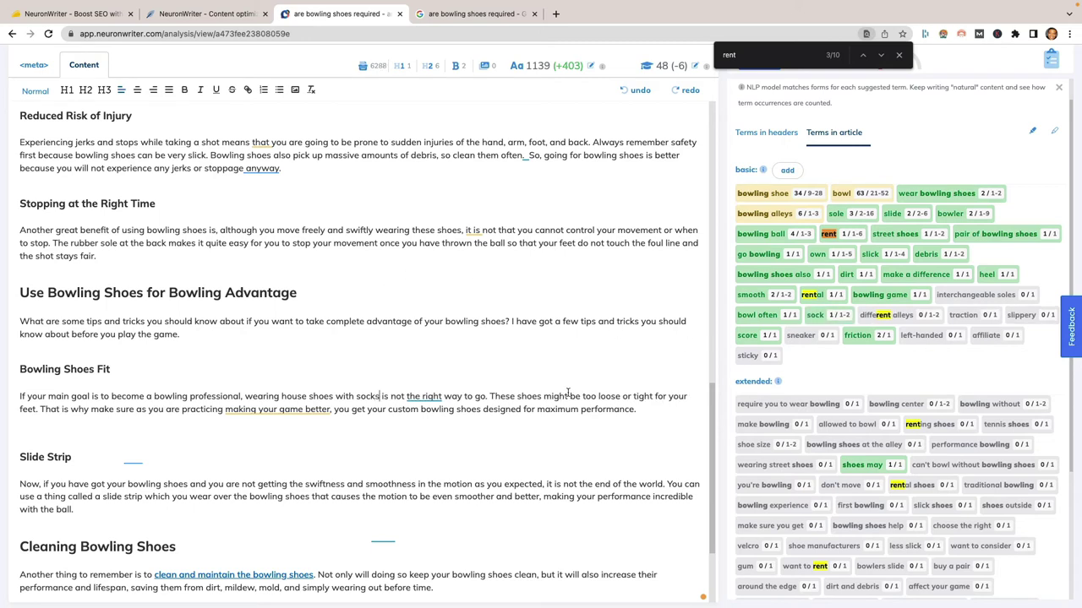
pyautogui.click(825, 325)
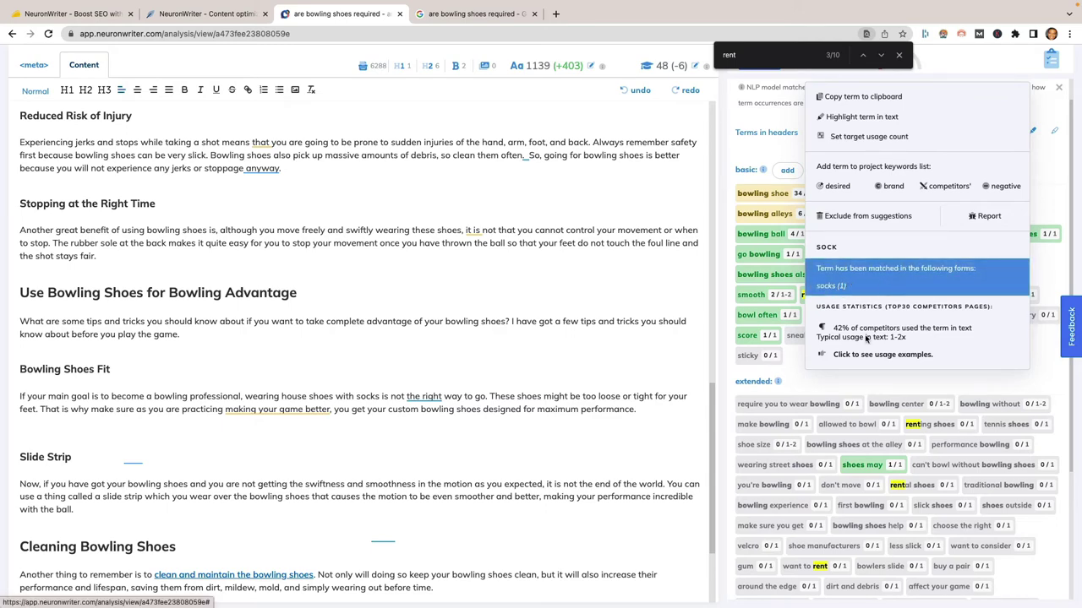
pyautogui.click(799, 383)
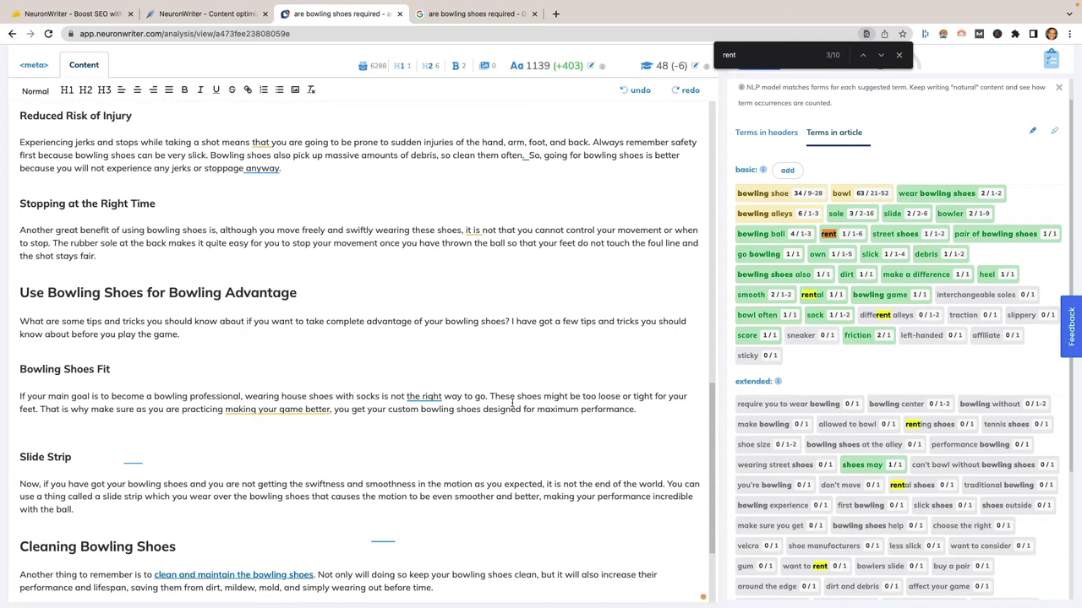
# - Under "Bowling Shoes Fit", add "Good fitting shoes also prevent traction problems with being too slippery or the other side of the spectrum being too sticky."
pyautogui.click(643, 409)
pyautogui.press('Return')
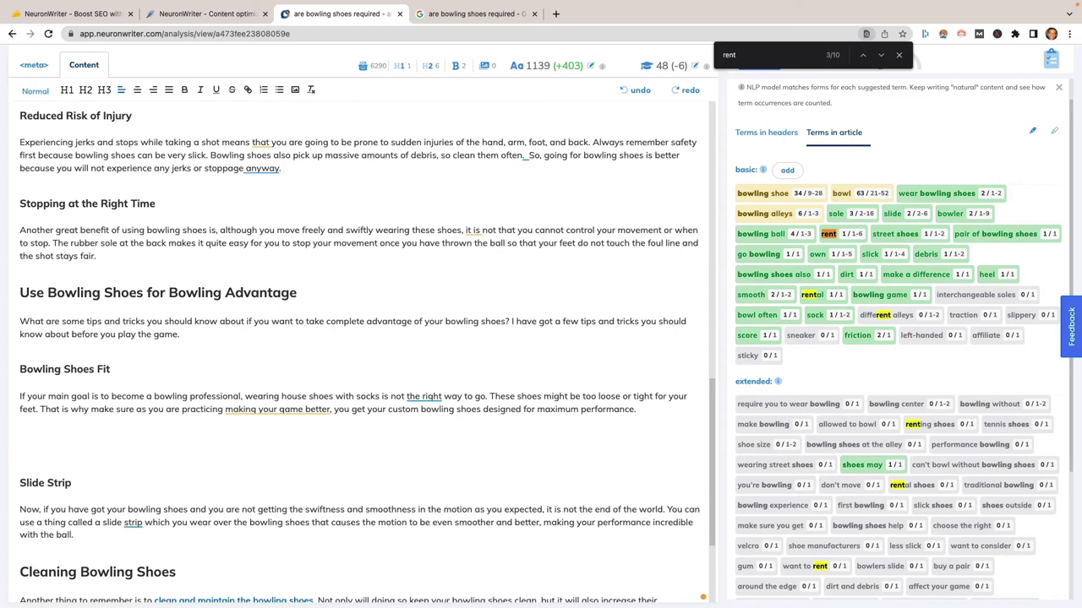
pyautogui.write('Good fitting shoes also prevent')
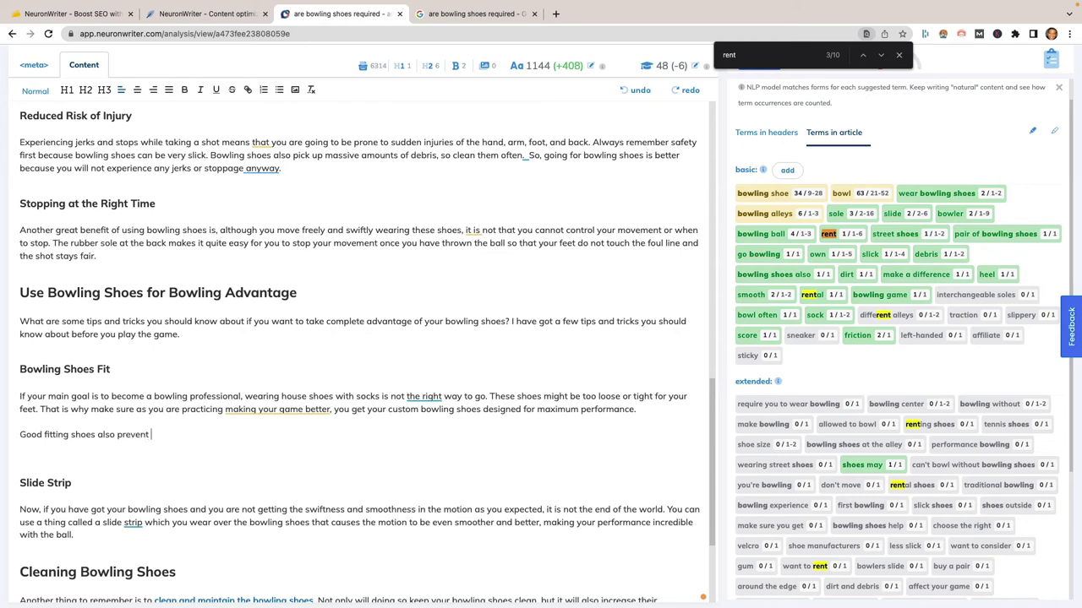
pyautogui.write(' traction problems with being too sl')
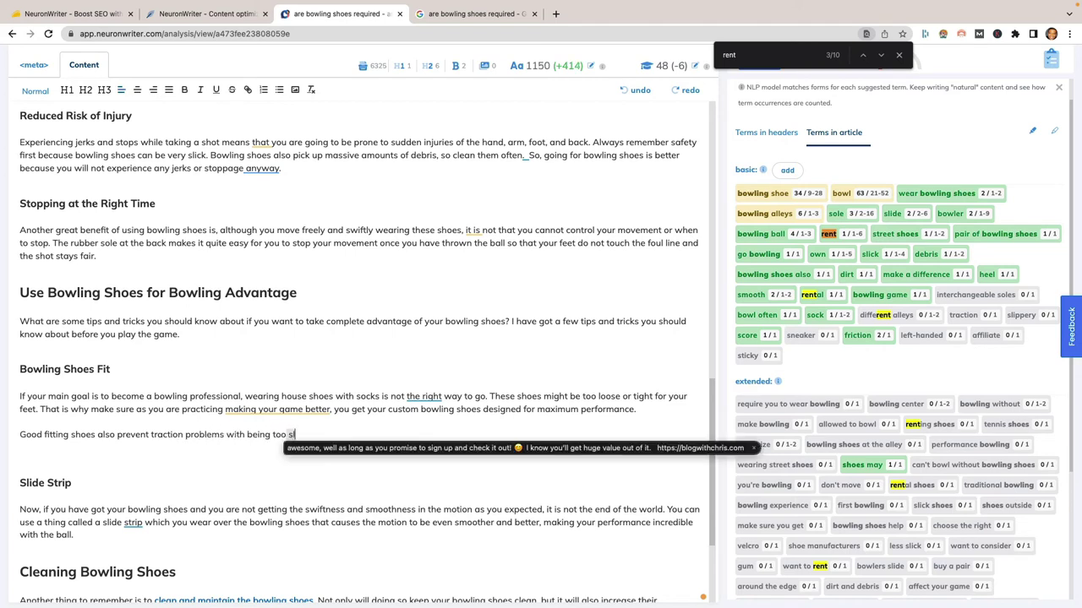
pyautogui.write('ippery')
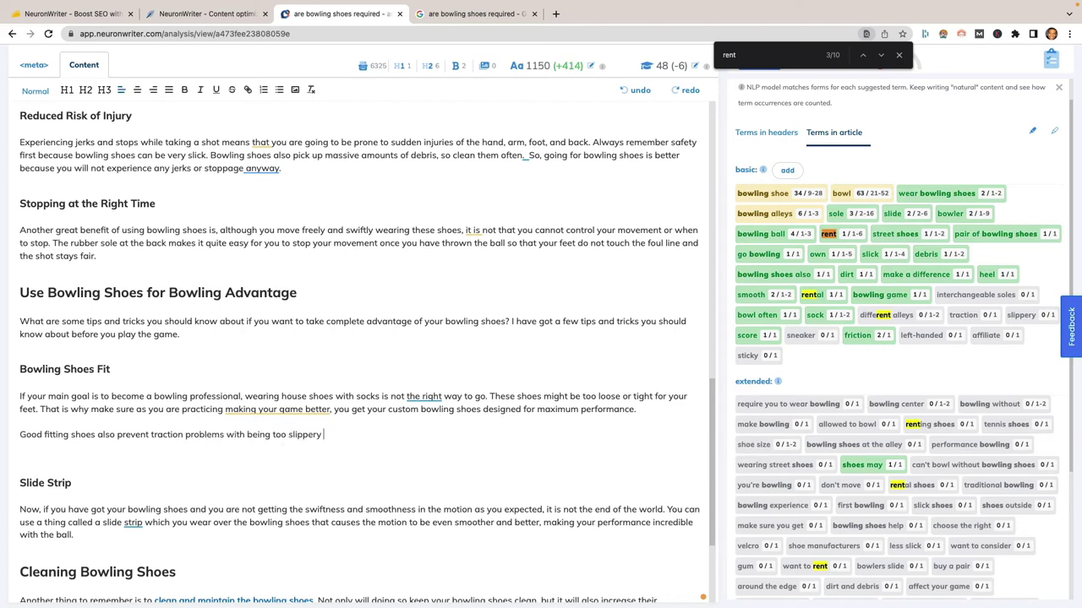
pyautogui.write(' or')
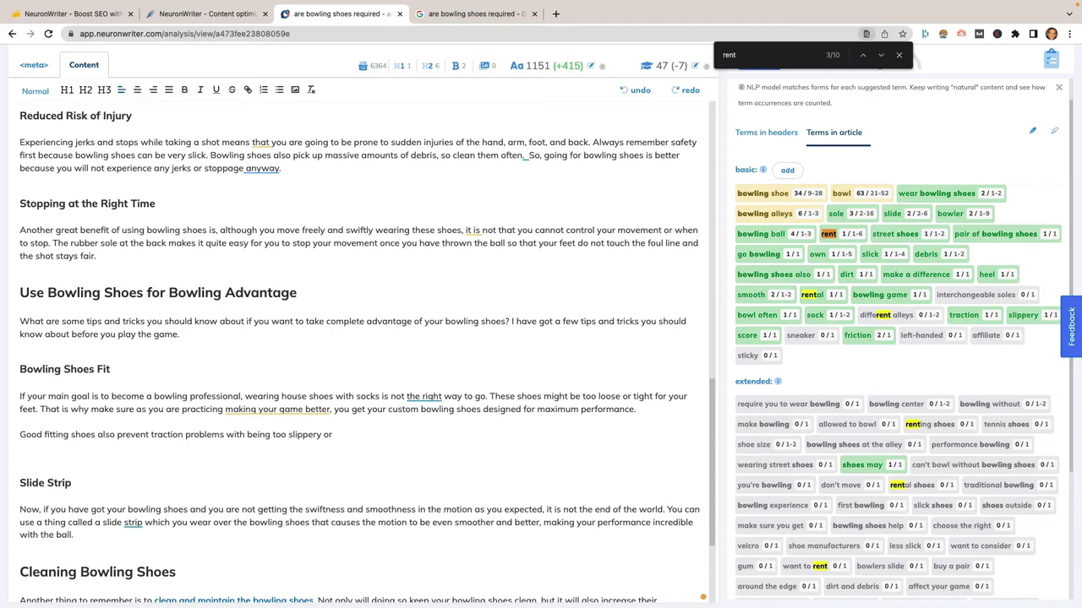
pyautogui.write(' the other side of the specturm ')
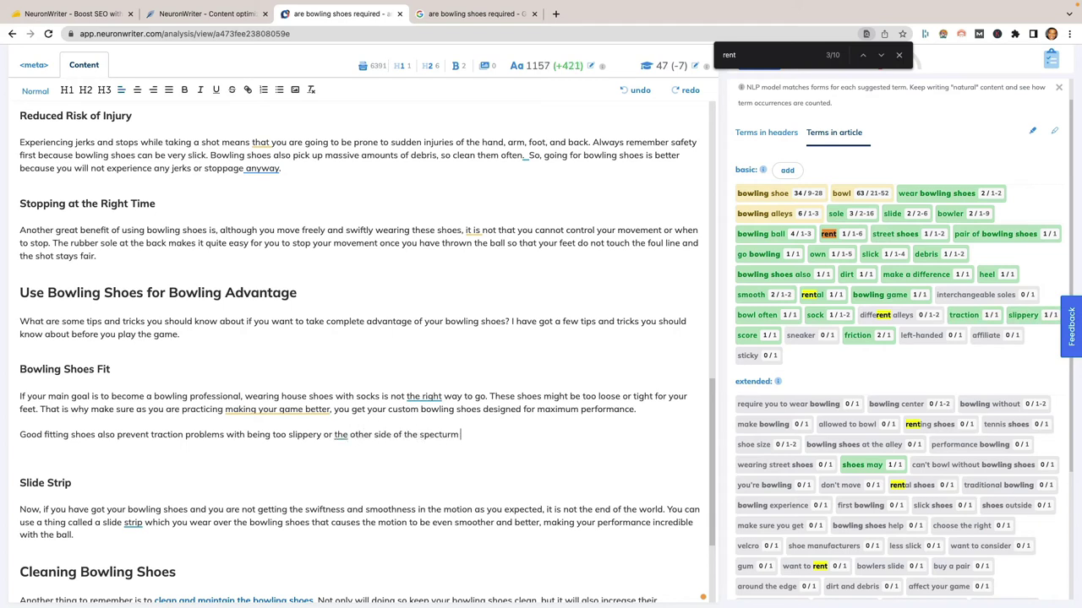
pyautogui.write('being too sticky.')
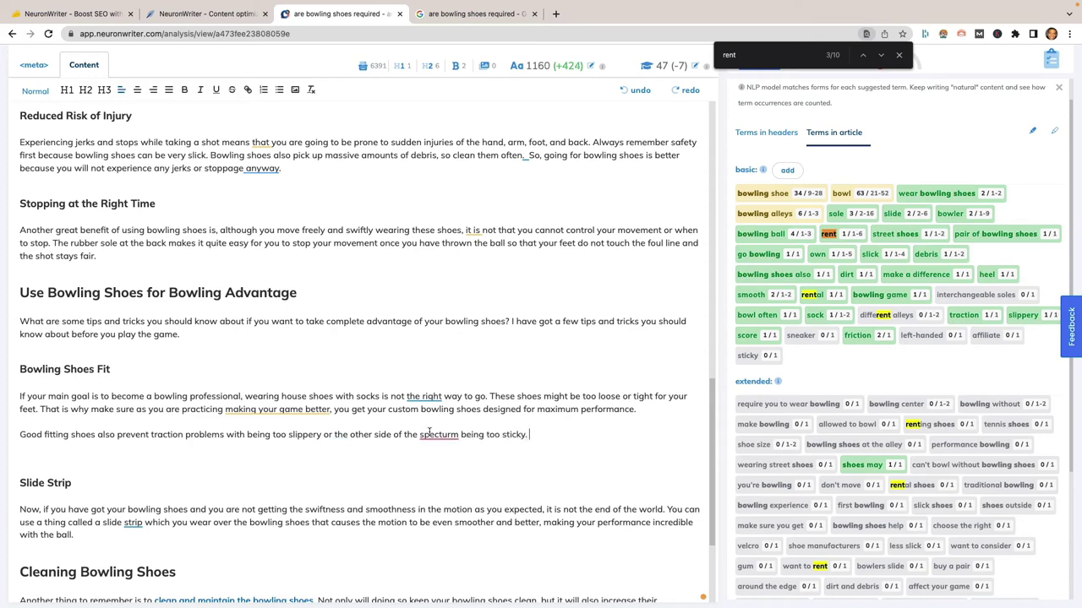
pyautogui.click(429, 435)
pyautogui.click(423, 481)
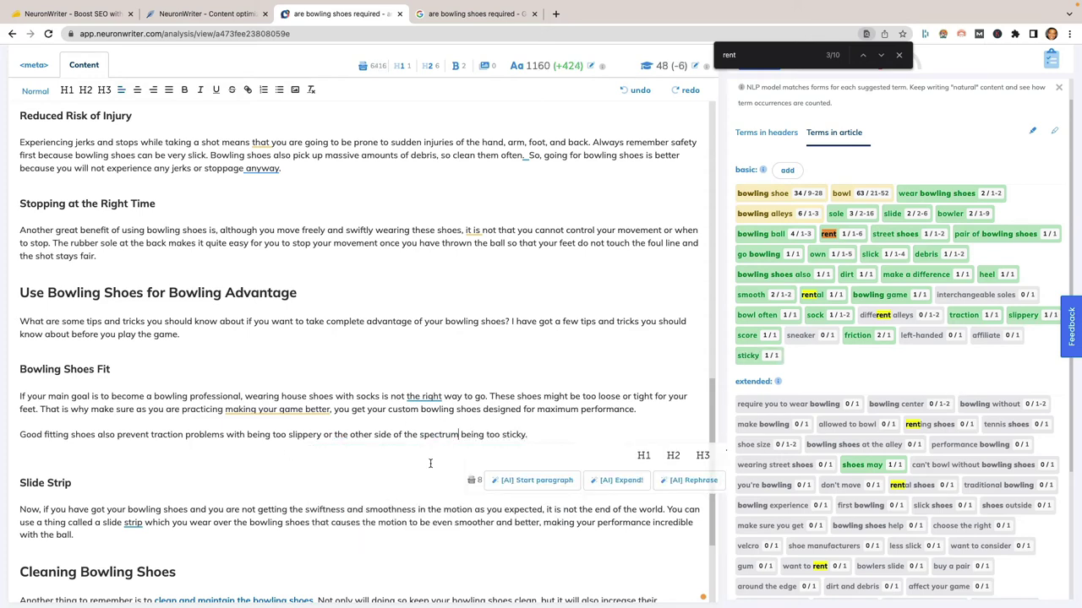
pyautogui.click(552, 435)
pyautogui.write('This si')
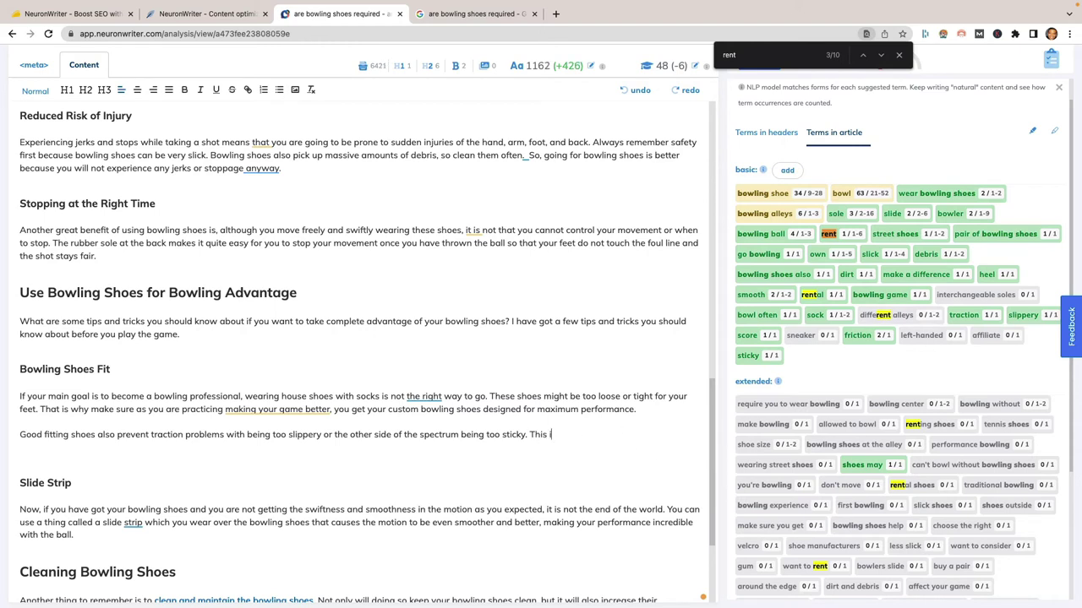
pyautogui.write('s somethign')
pyautogui.moveTo(607, 434); pyautogui.dragTo(530, 435)
pyautogui.press('BackSpace')
# - Delete the extra blank line above the "Slide Strip" heading
pyautogui.scroll(-1, 476, 408)
pyautogui.scroll(-5, 475, 408)
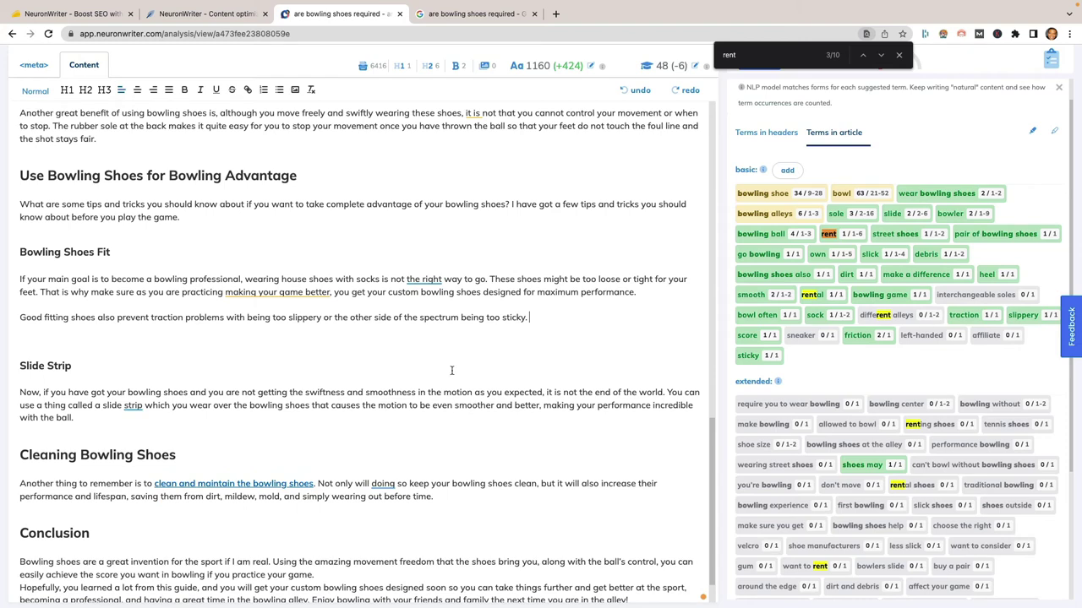
pyautogui.click(430, 344)
pyautogui.press('Delete')
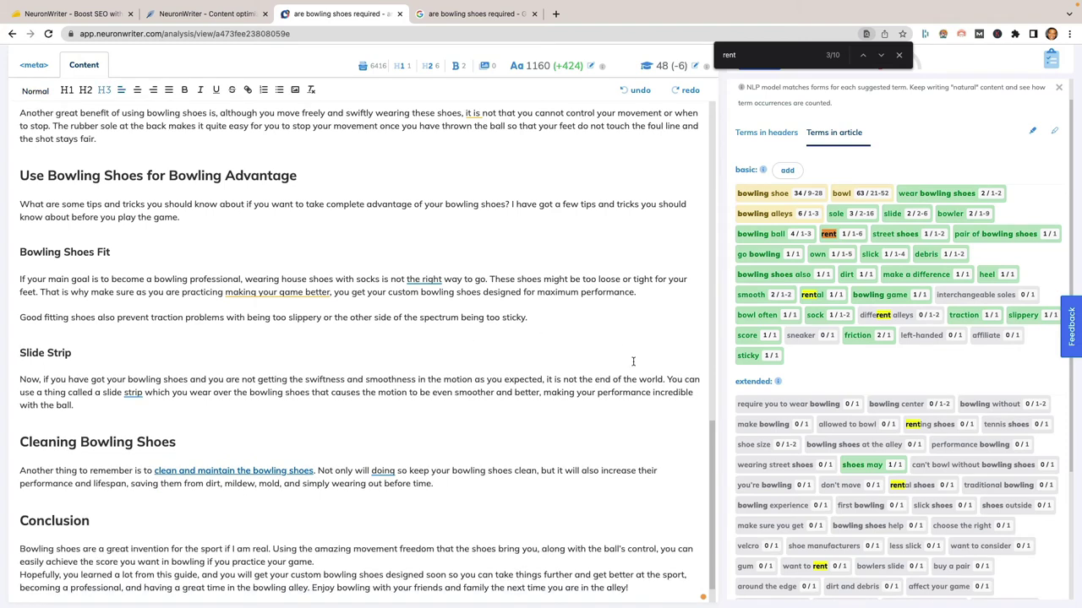
pyautogui.scroll(20, 612, 263)
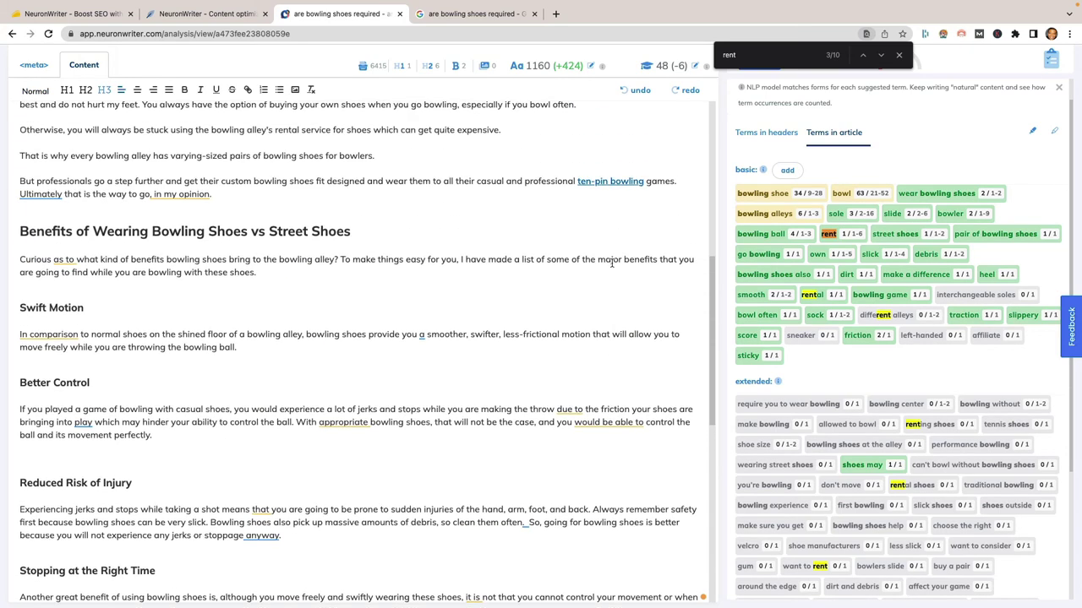
pyautogui.scroll(10, 612, 262)
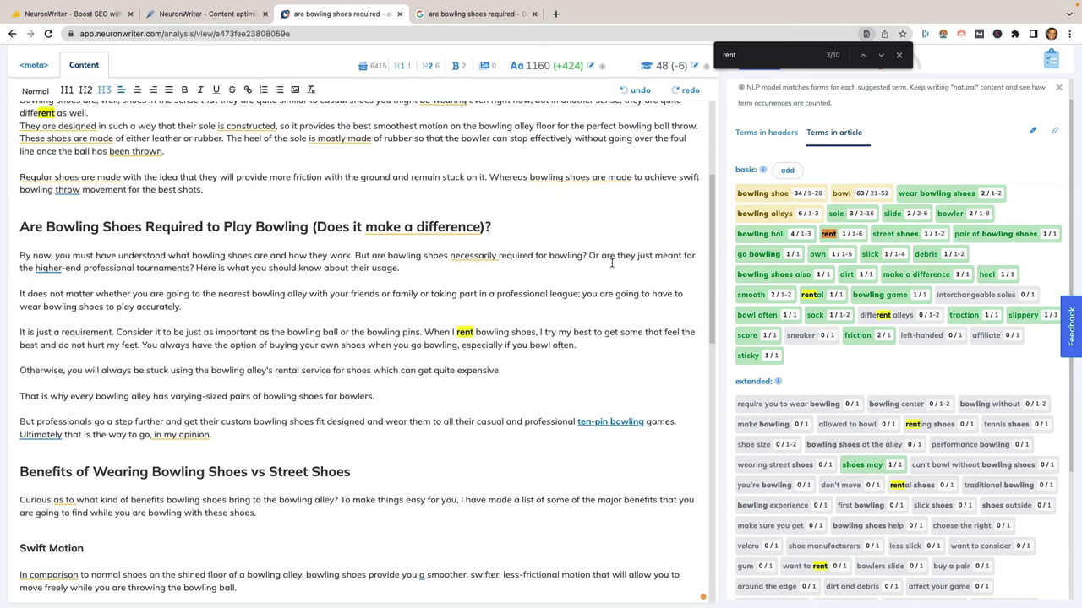
pyautogui.scroll(9, 612, 263)
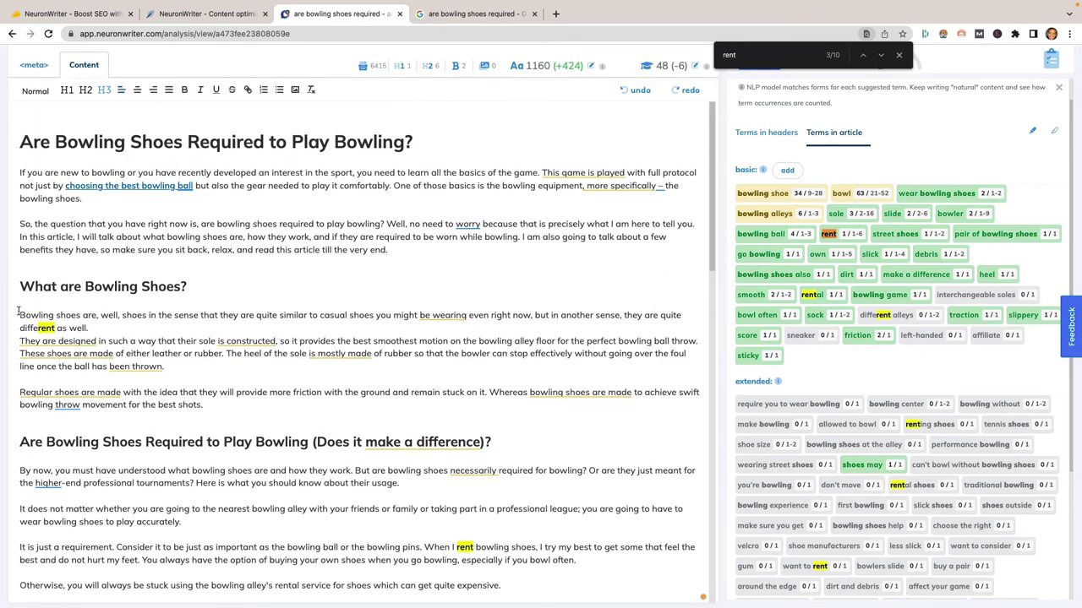
# - Under "What are Bowling Shoes?", insert a blank line above "They are designed" and replace "casual shoes" with "sneakers"
pyautogui.click(20, 342)
pyautogui.press('Return')
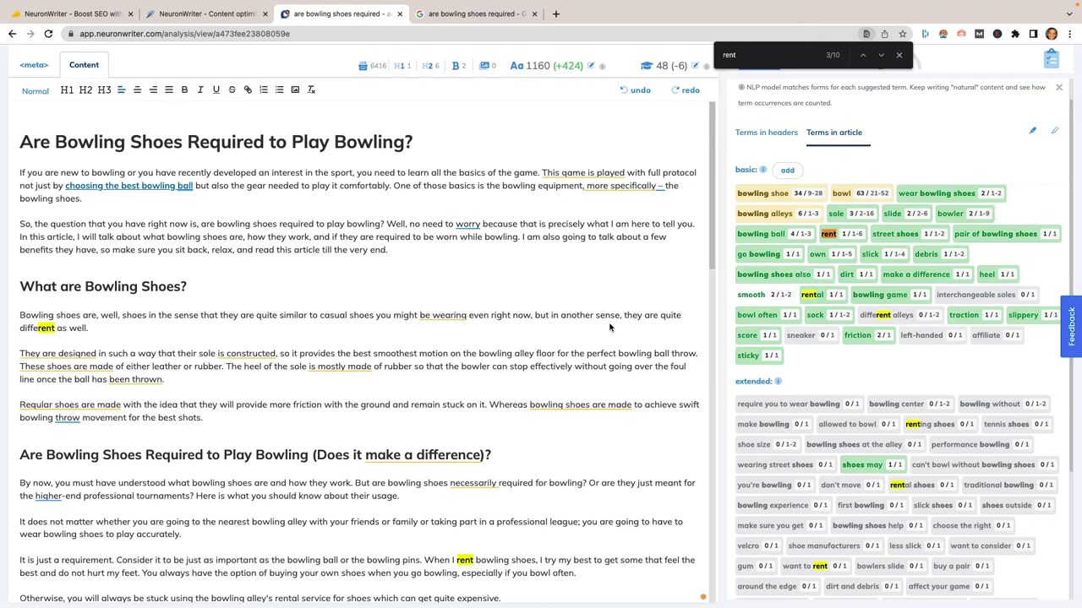
pyautogui.doubleClick(333, 316)
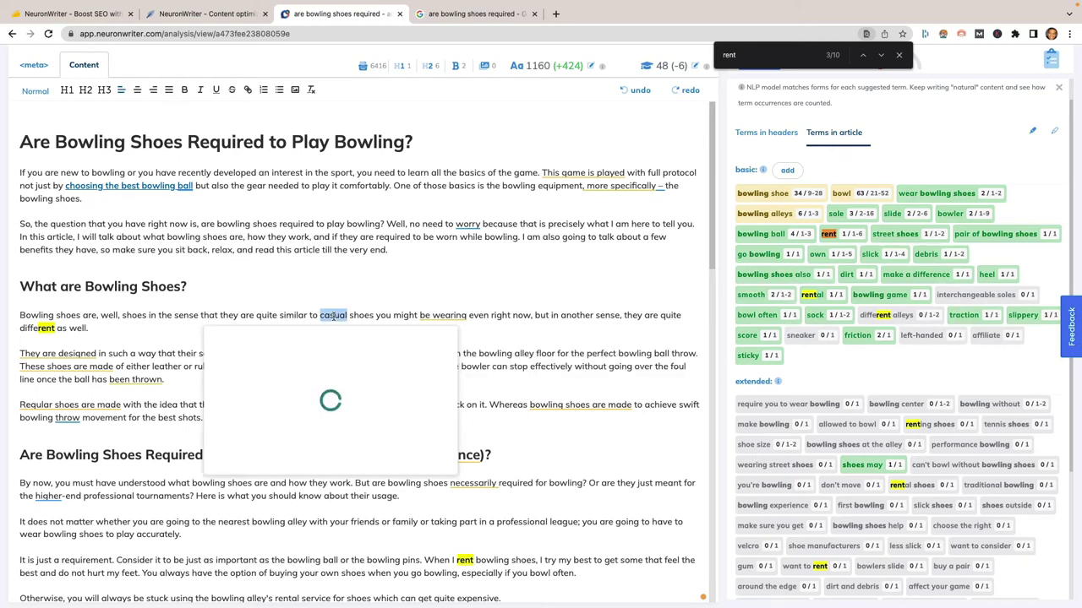
pyautogui.write('sneakers')
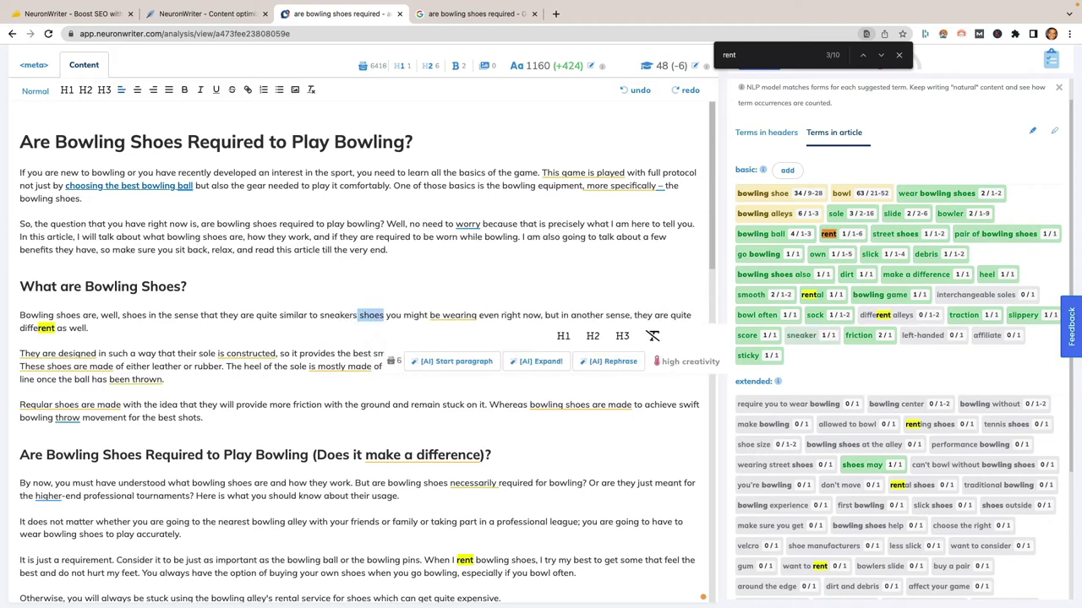
pyautogui.press('Delete')
pyautogui.press('Delete')
pyautogui.press('Delete')
pyautogui.press('Delete')
pyautogui.press('Delete')
pyautogui.press('Delete')
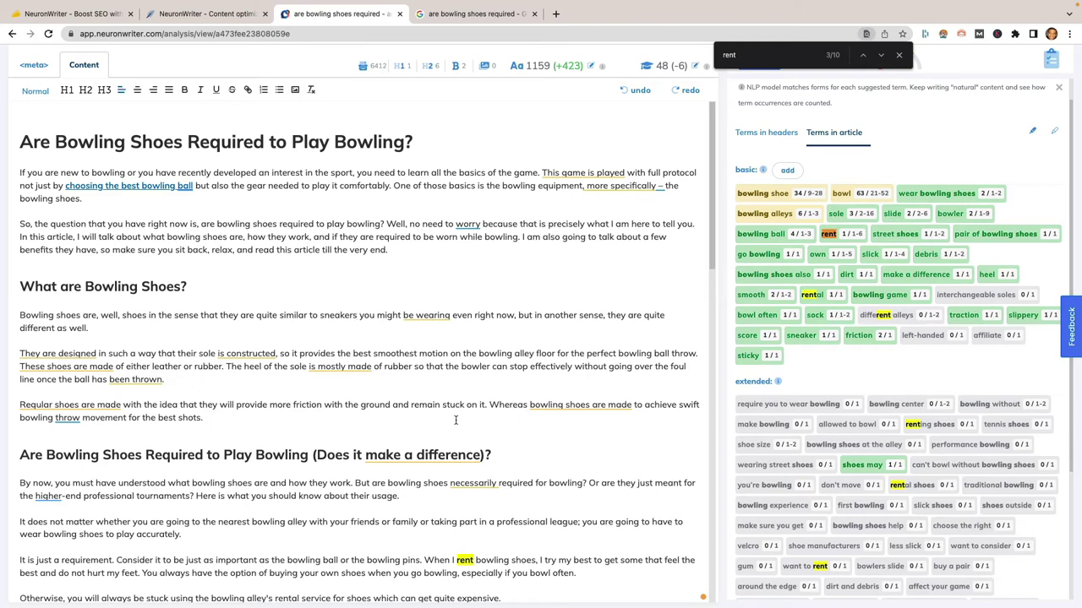
# - Extend the sentence ending in "for the best shots" with "regardless of if you are right or left-handed."
pyautogui.click(207, 418)
pyautogui.press('BackSpace')
pyautogui.write('regardless of if you are right')
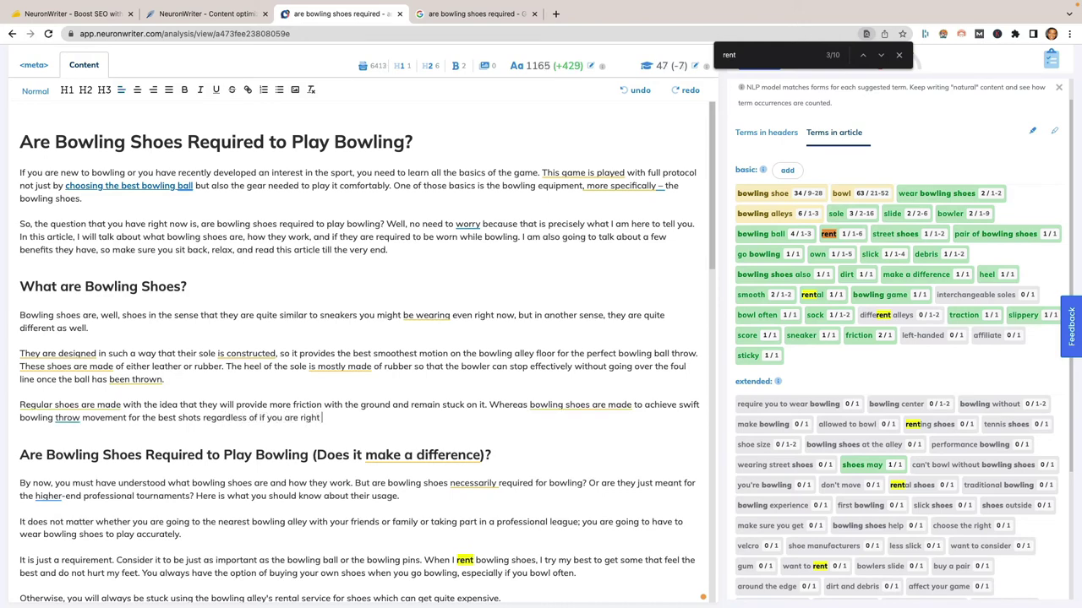
pyautogui.write(' or left-handed.')
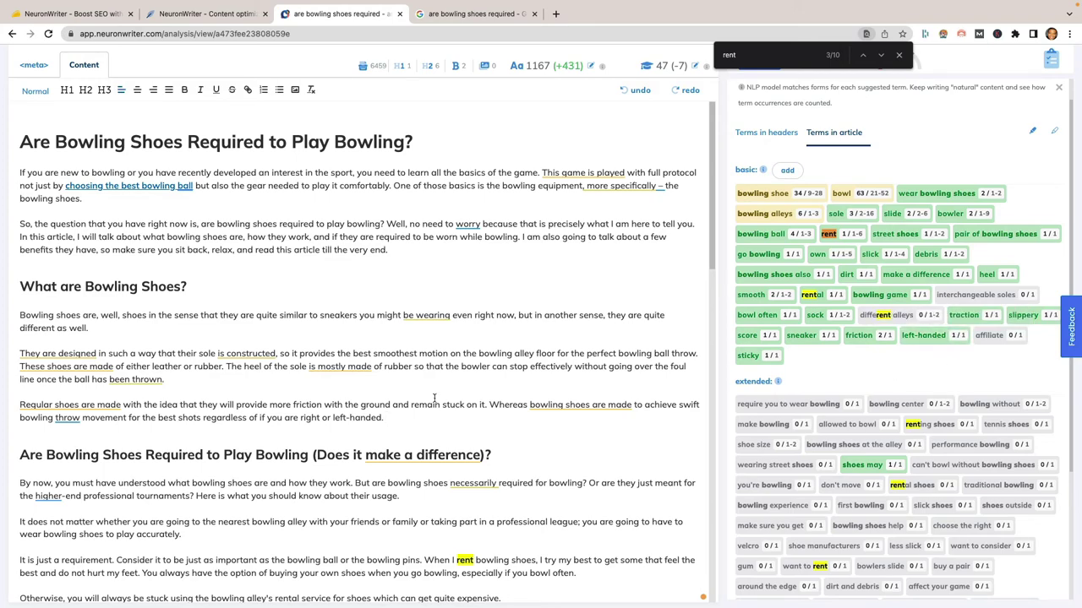
# - Start a new paragraph at the end of "Cleaning Bowling Shoes" with "A lot of bowling shoes have interchangeable soles"
pyautogui.scroll(-15, 434, 398)
pyautogui.scroll(-1, 434, 397)
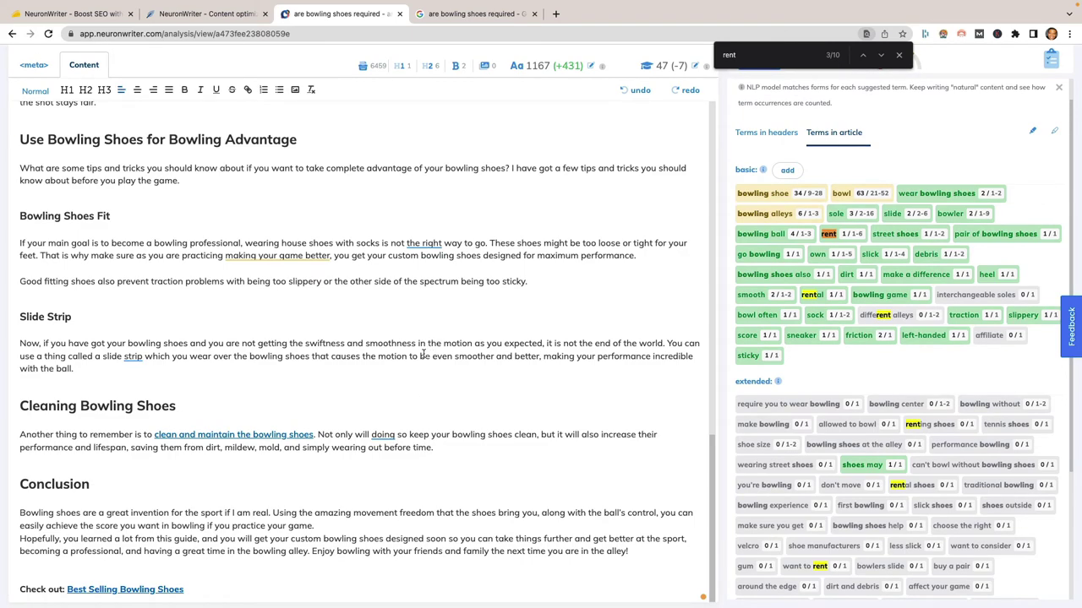
pyautogui.scroll(2, 169, 333)
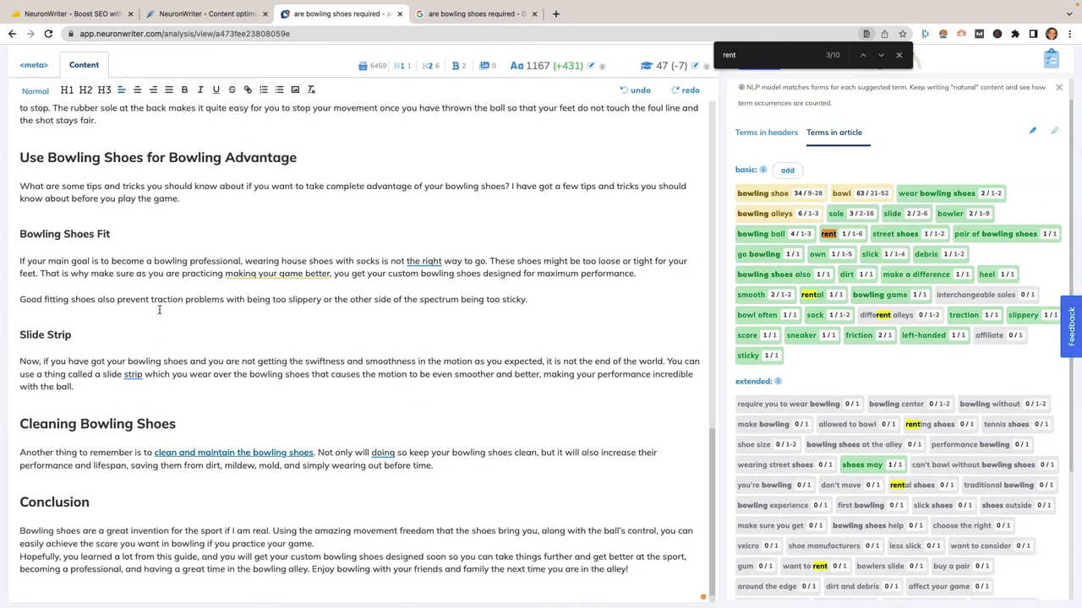
pyautogui.scroll(1, 159, 310)
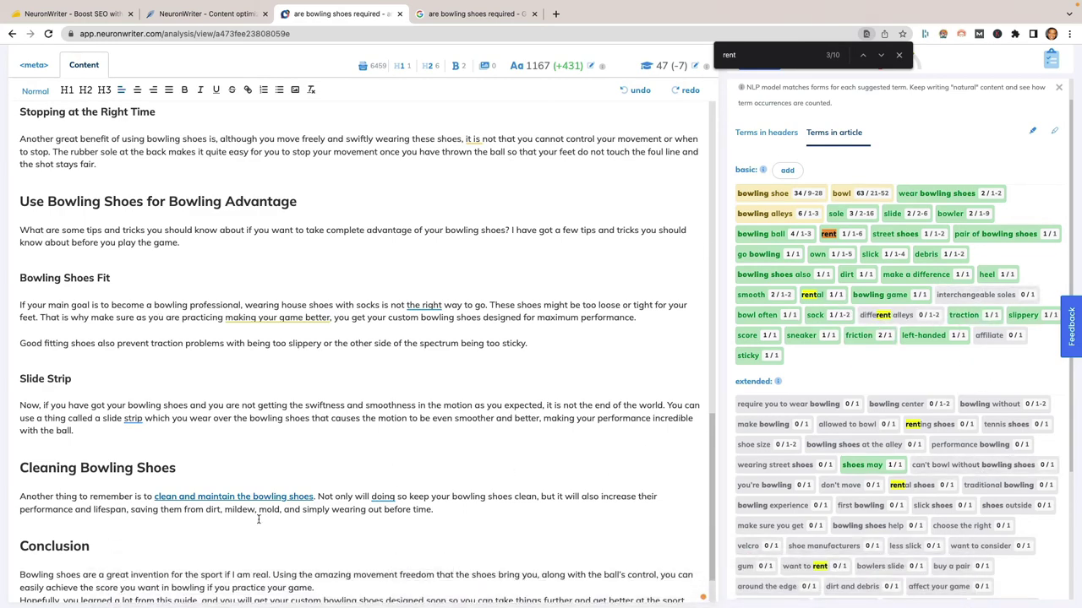
pyautogui.scroll(-2, 296, 497)
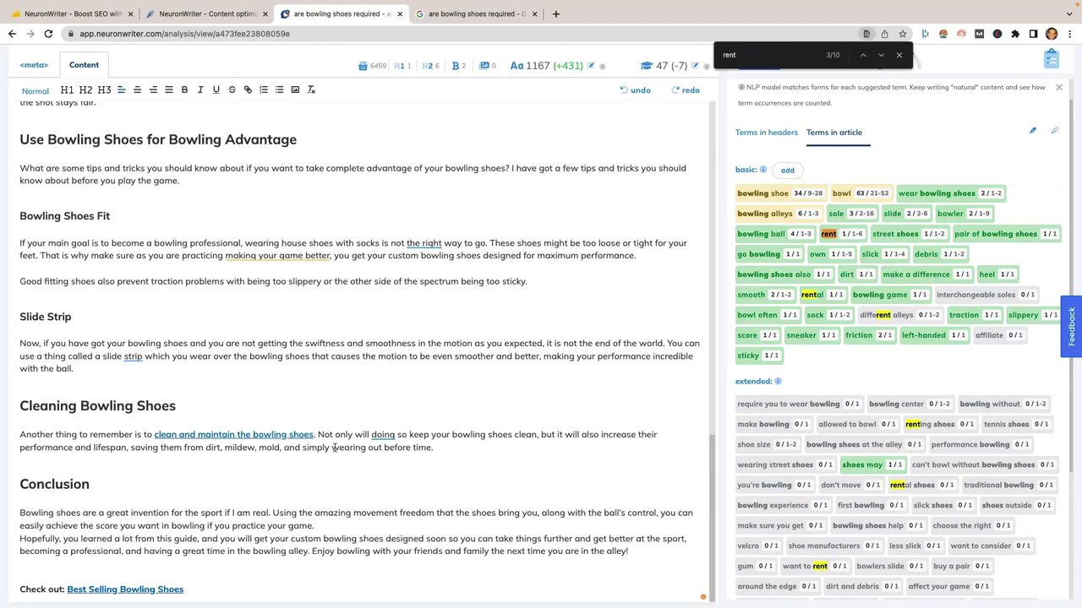
pyautogui.click(436, 449)
pyautogui.press('Return')
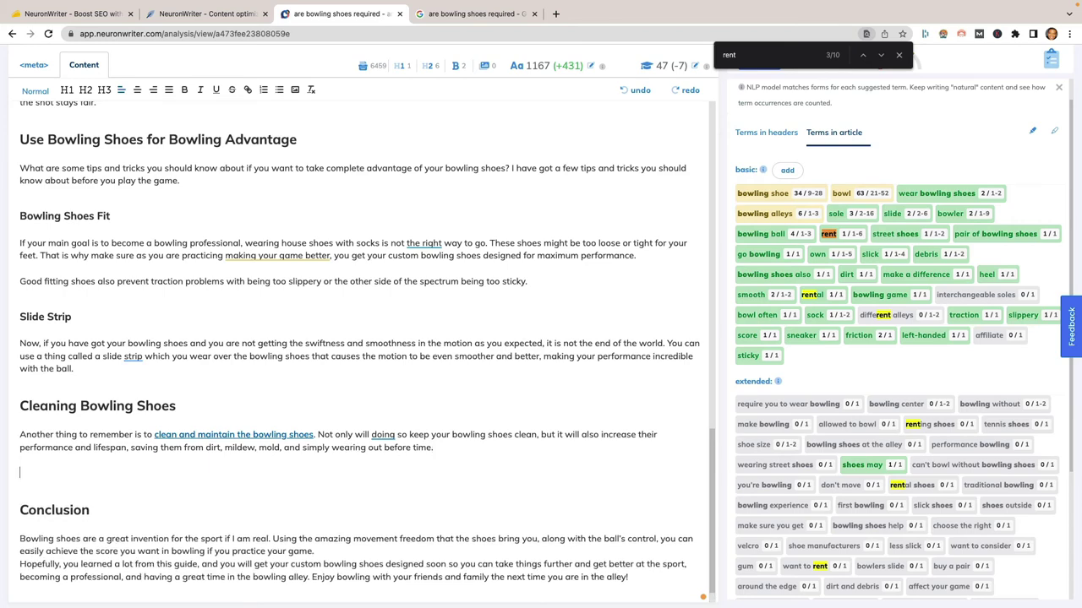
pyautogui.write('A lot of bowling')
pyautogui.write('soles are i')
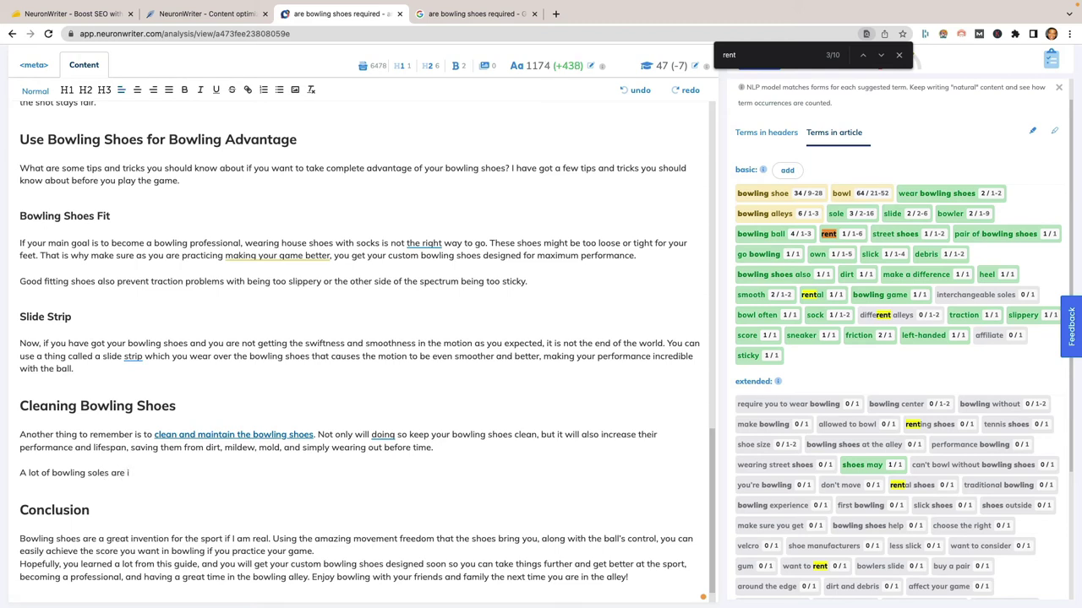
pyautogui.press('BackSpace')
pyautogui.press('BackSpace')
pyautogui.press('BackSpace')
pyautogui.press('BackSpace')
pyautogui.press('BackSpace')
pyautogui.press('BackSpace')
pyautogui.press('BackSpace')
pyautogui.write('shoes')
pyautogui.write('have interchangeable soles')
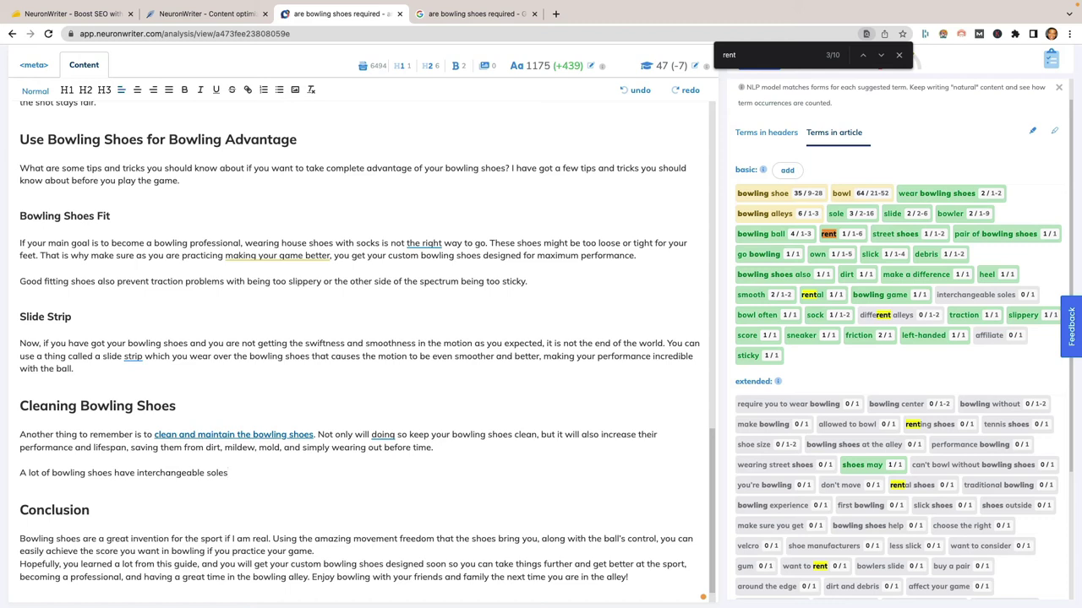
# - Complete the interchangeable soles sentence with ", which means you can have your main shoes last longer."
pyautogui.write(', which means you can ')
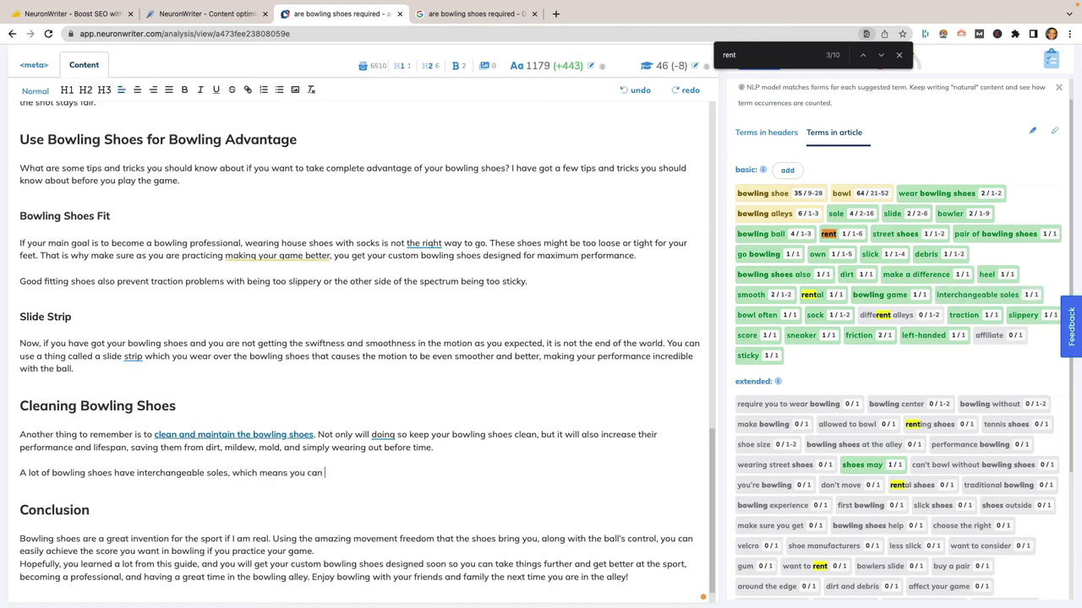
pyautogui.write('mak')
pyautogui.press('BackSpace')
pyautogui.write('have your main su')
pyautogui.press('BackSpace')
pyautogui.write('hoes last longer.')
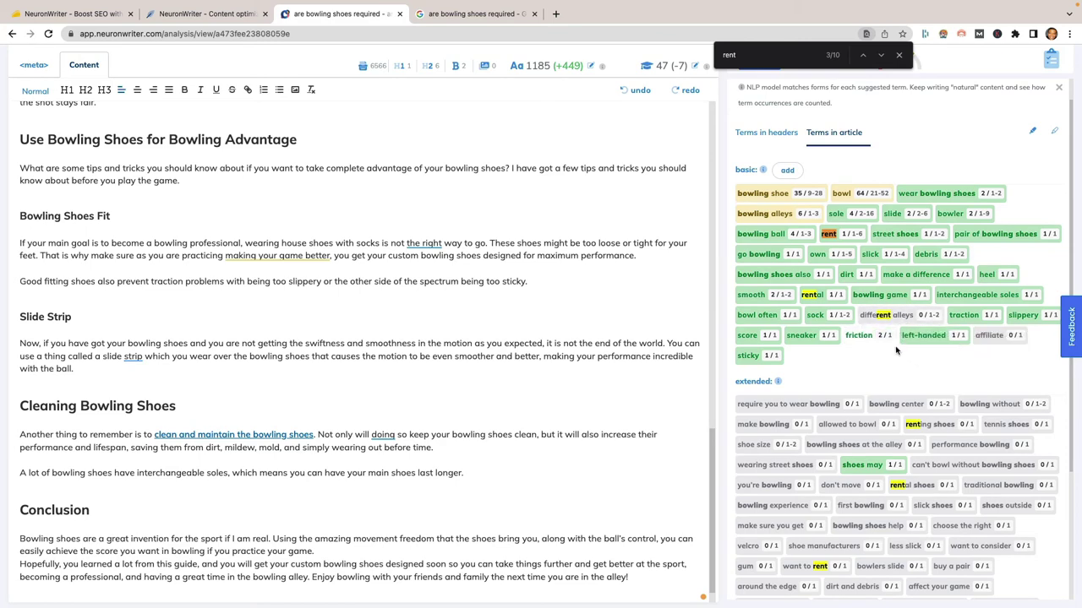
# - Review the content score, competitor ideas, fetched YouTube ideas and term view settings, and return to the content terms
pyautogui.scroll(5, 904, 355)
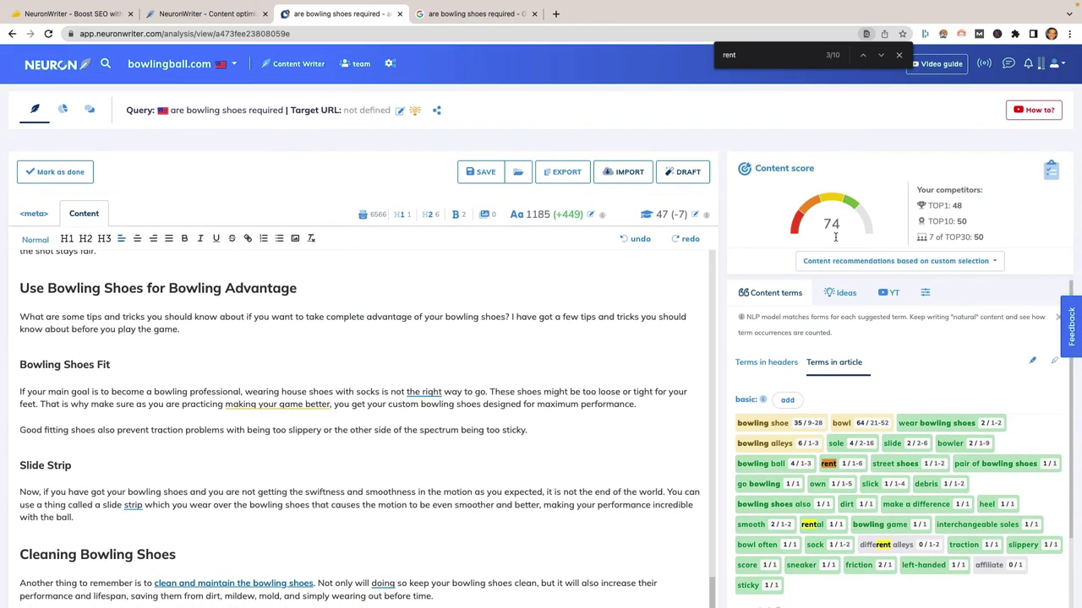
pyautogui.scroll(-3, 866, 315)
pyautogui.scroll(3, 867, 314)
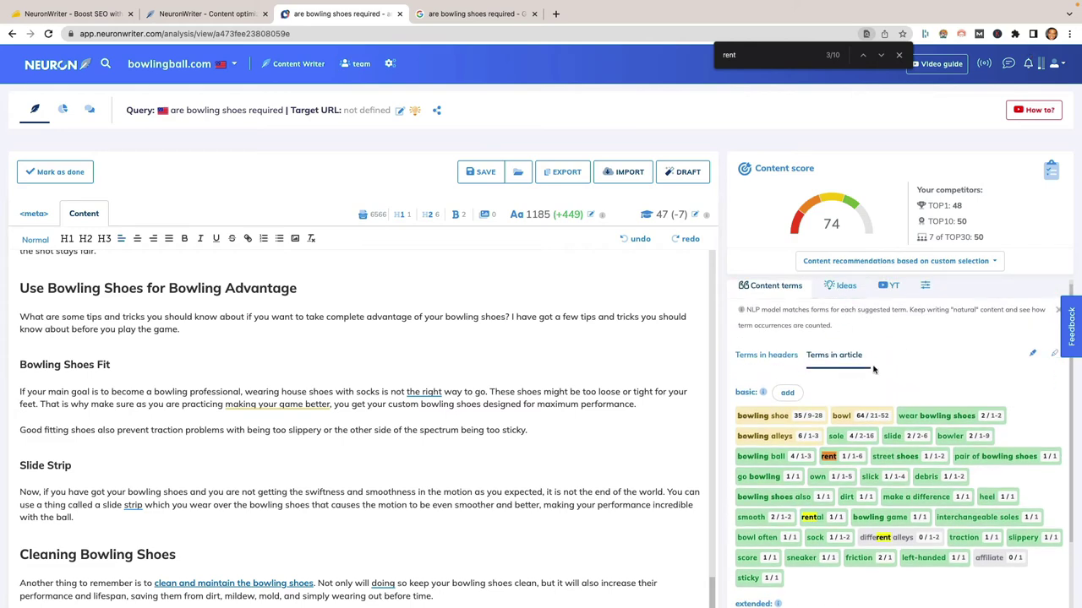
pyautogui.scroll(-1, 876, 370)
pyautogui.click(842, 296)
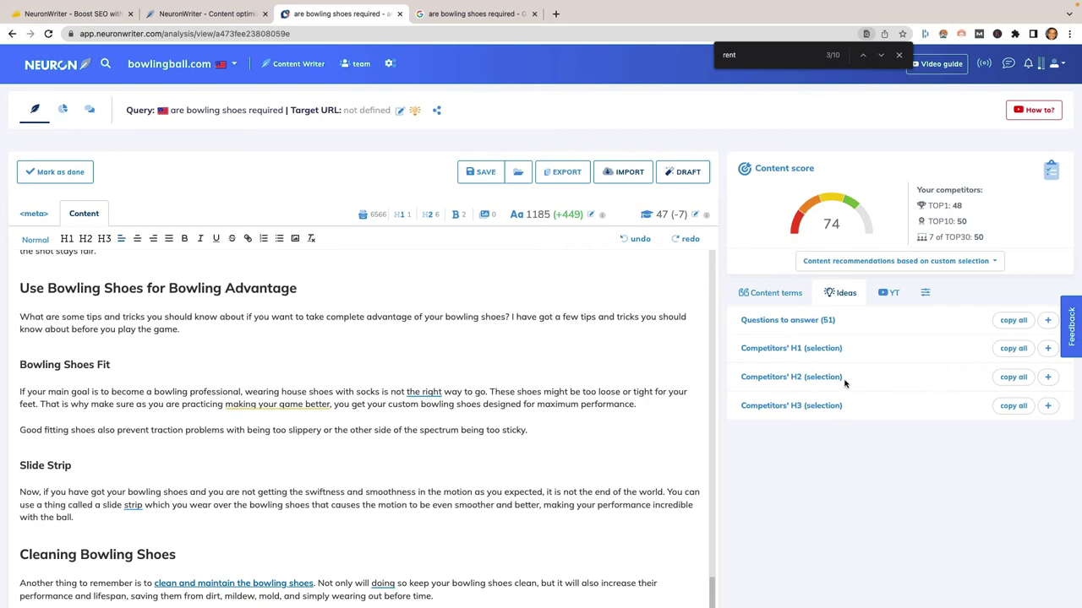
pyautogui.click(889, 295)
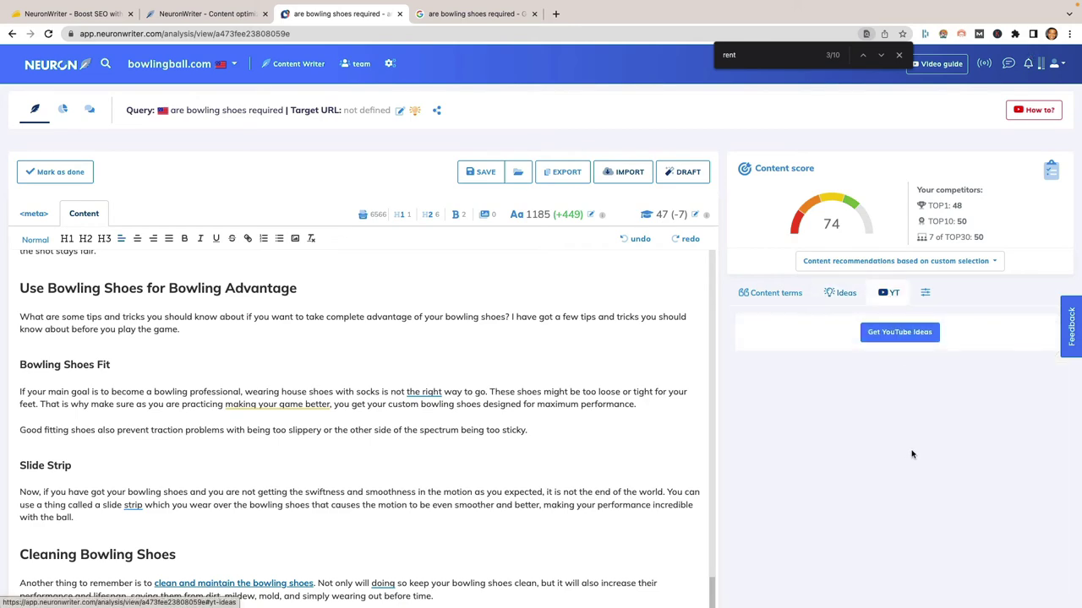
pyautogui.click(899, 333)
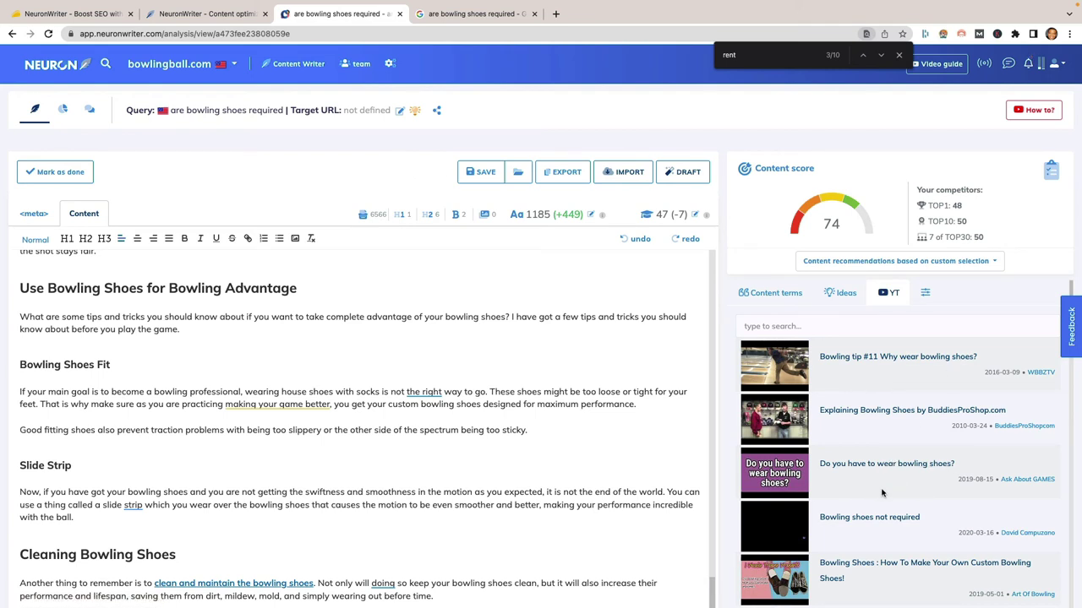
pyautogui.click(925, 294)
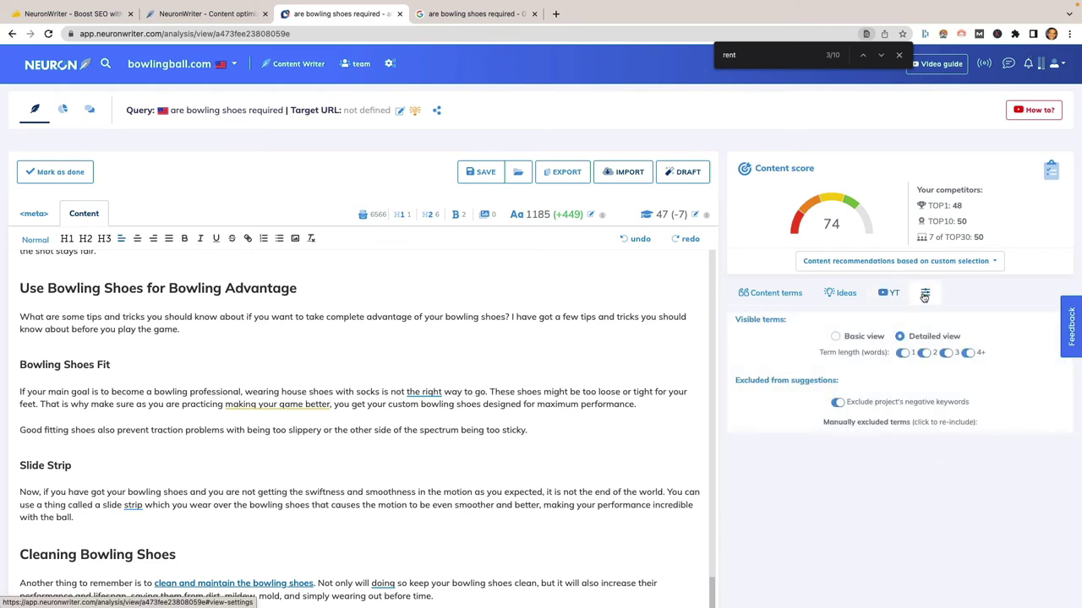
pyautogui.click(767, 293)
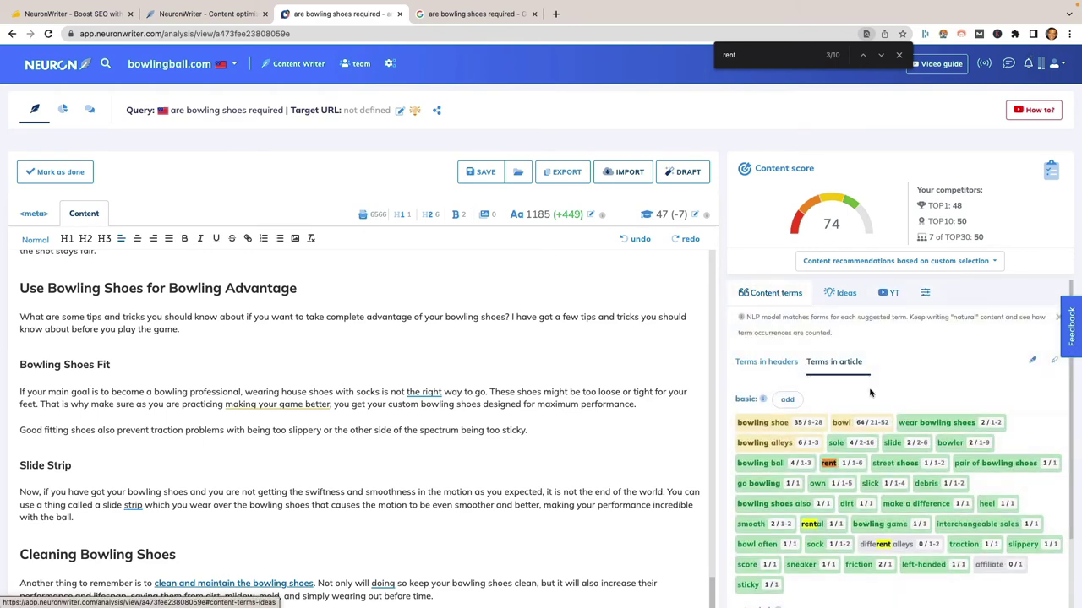
# - Examine the extended suggested terms and search the page for "debris"
pyautogui.scroll(-5, 928, 486)
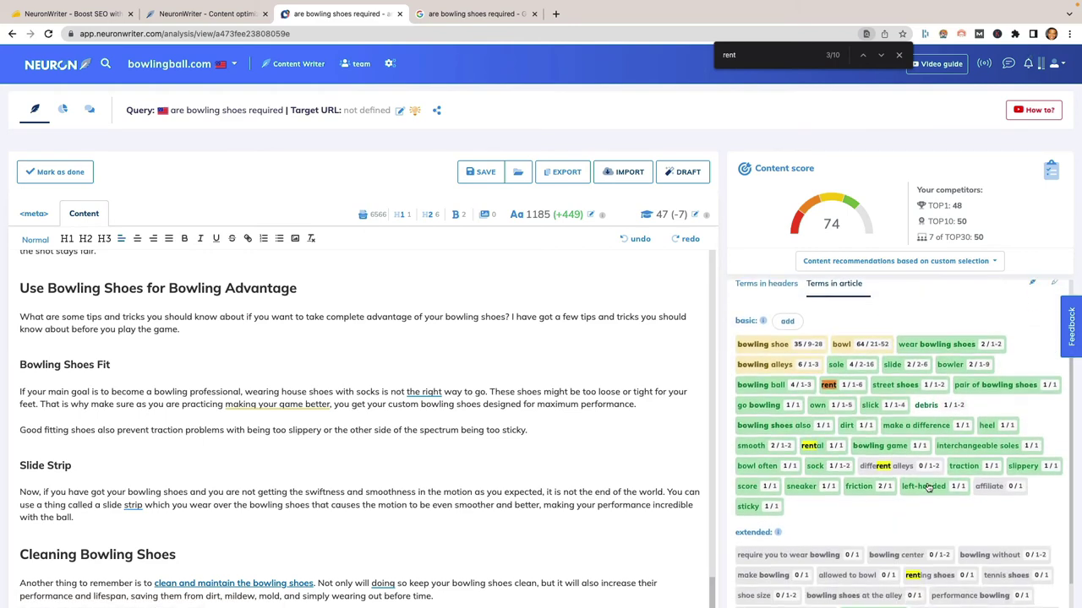
pyautogui.scroll(-2, 928, 486)
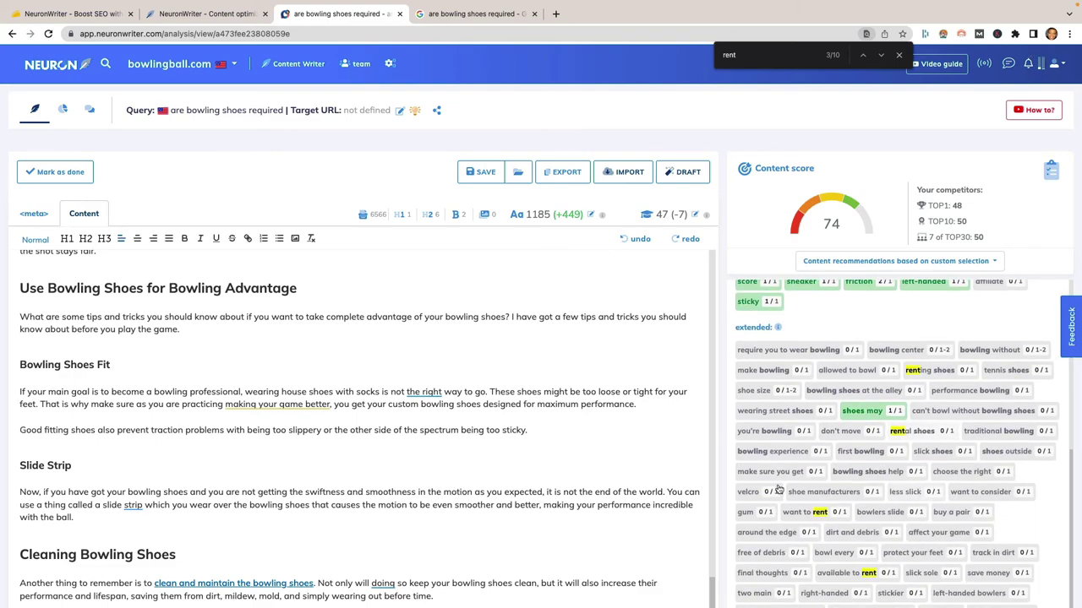
pyautogui.scroll(-1, 479, 475)
pyautogui.scroll(-2, 486, 422)
pyautogui.scroll(3, 507, 254)
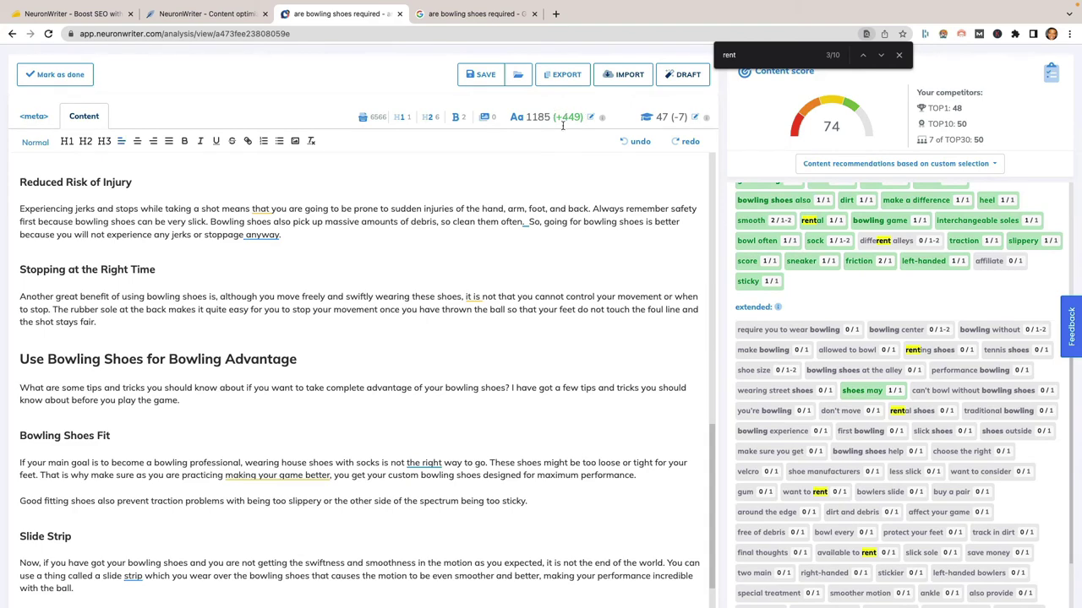
pyautogui.scroll(-1, 560, 425)
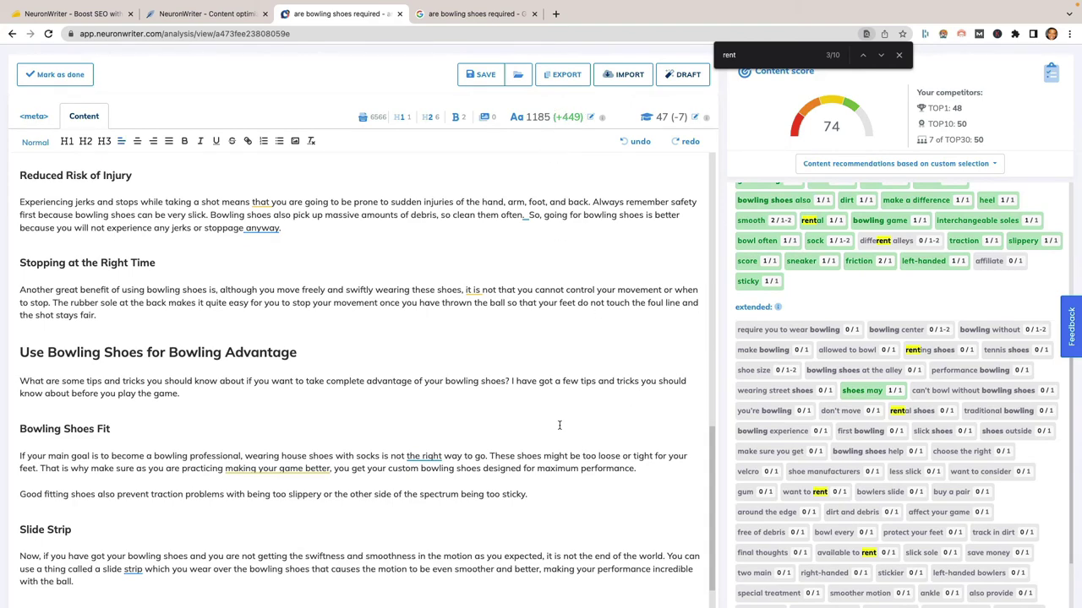
pyautogui.scroll(-2, 748, 414)
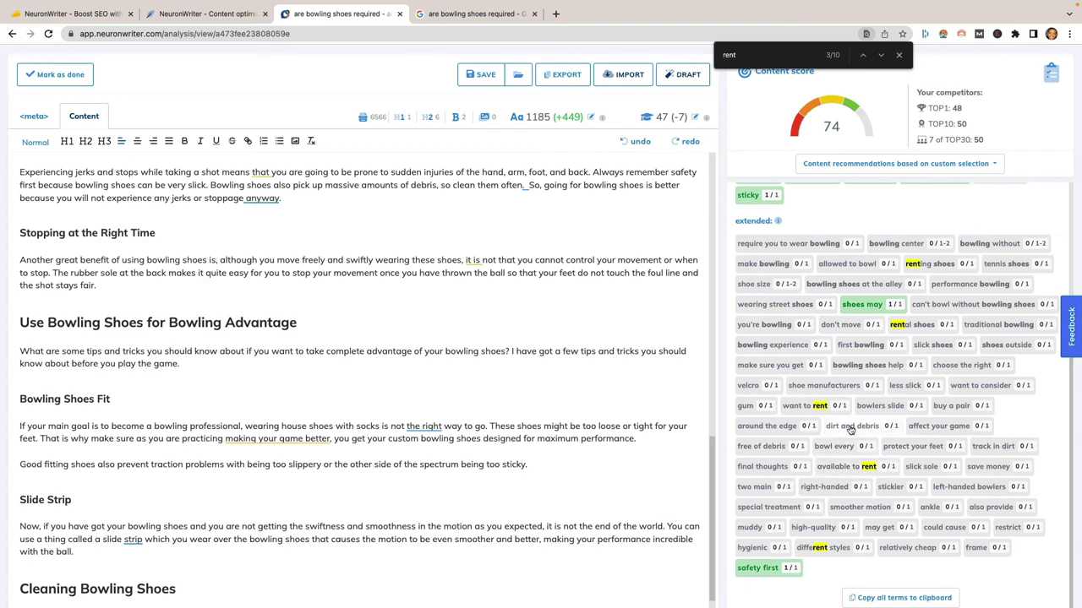
pyautogui.press('BackSpace')
pyautogui.press('BackSpace')
pyautogui.press('BackSpace')
pyautogui.press('BackSpace')
pyautogui.write('de')
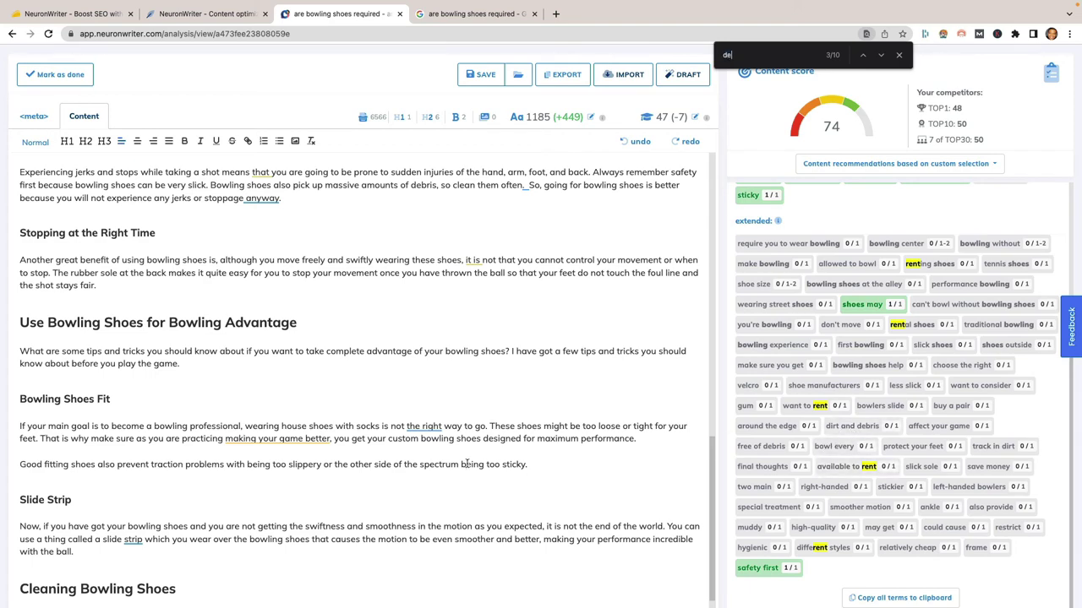
pyautogui.write('bris')
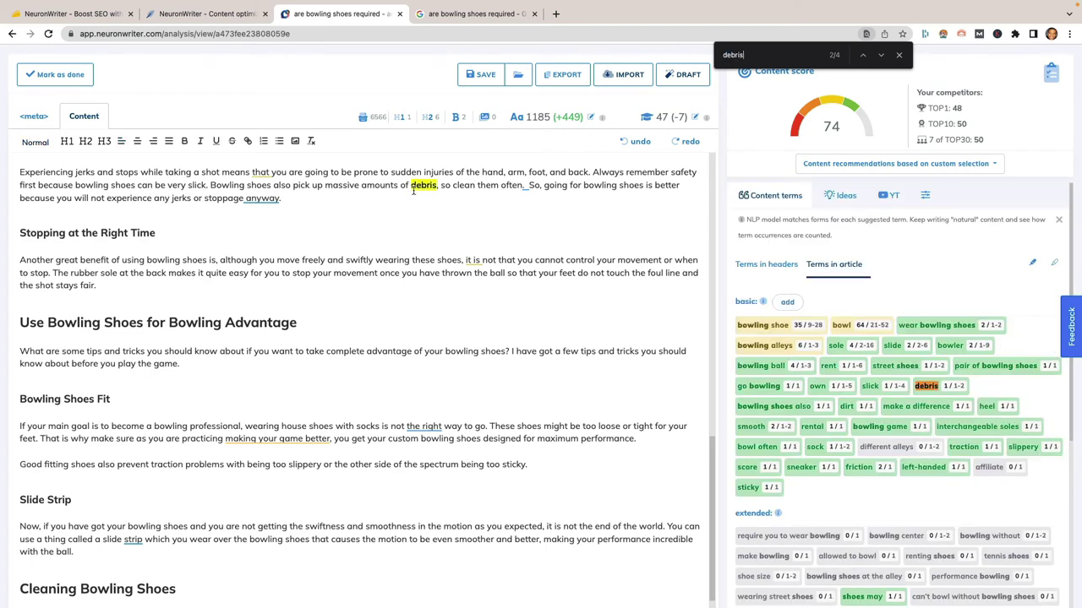
# - Replace "debris" with "dirt and debris" in the paragraph under "Reduced Risk of Injury"
pyautogui.doubleClick(414, 187)
pyautogui.write('dir')
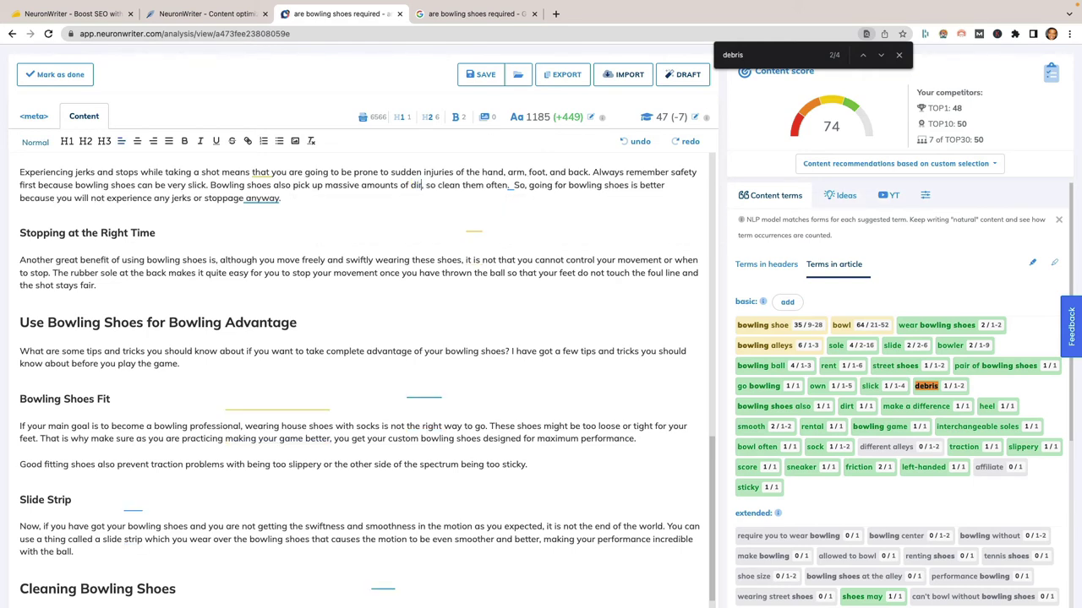
pyautogui.write('t and debris')
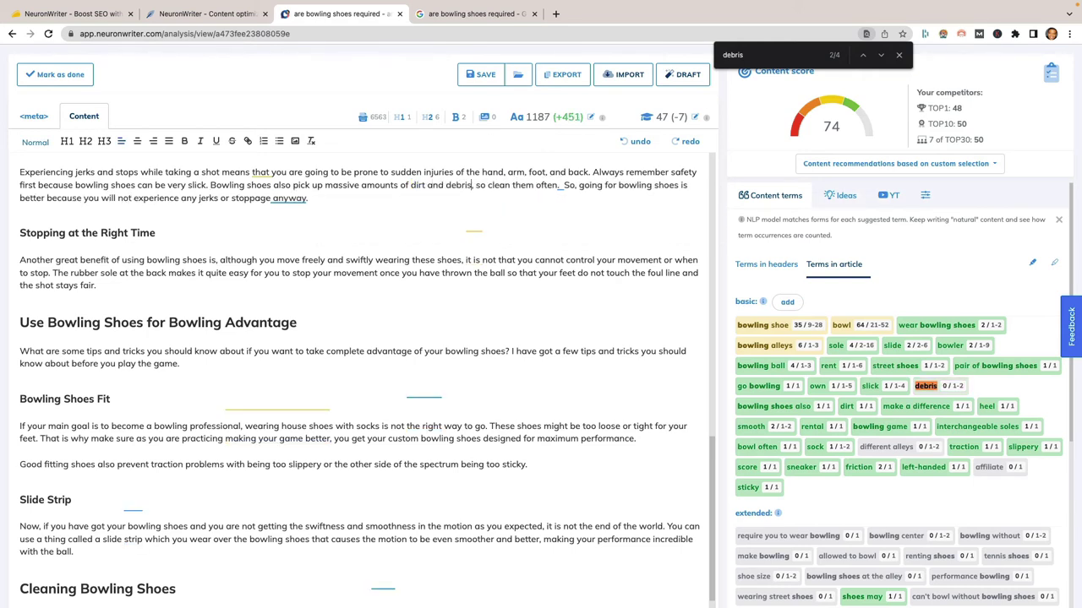
# - Insert "can affect your game" after "Regular shoes are made" in the last paragraph under "What are Bowling Shoes?"
pyautogui.scroll(-5, 831, 508)
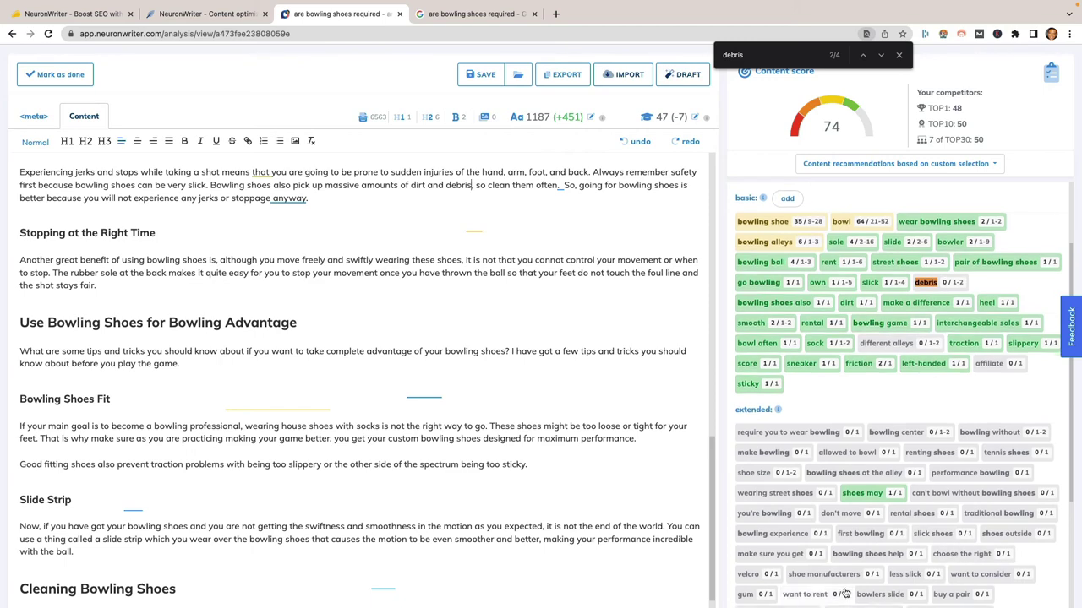
pyautogui.scroll(-2, 831, 508)
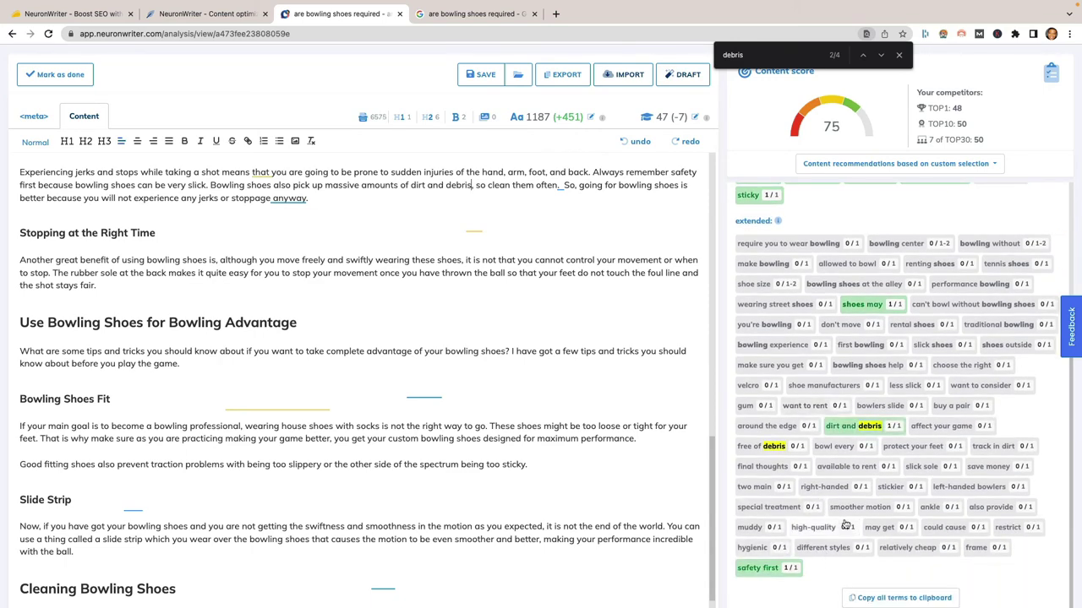
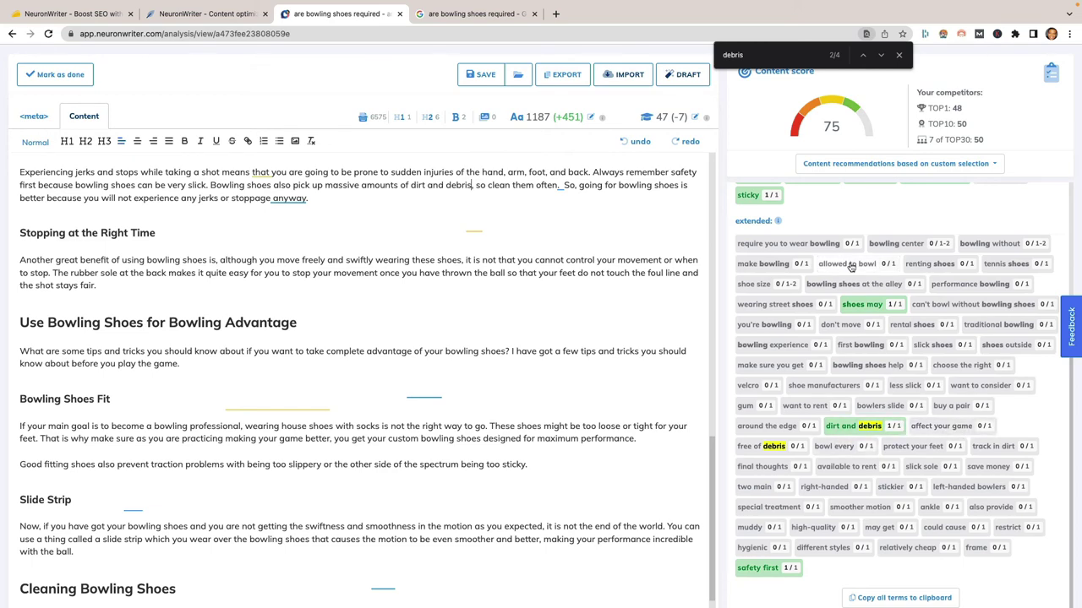
pyautogui.scroll(15, 338, 370)
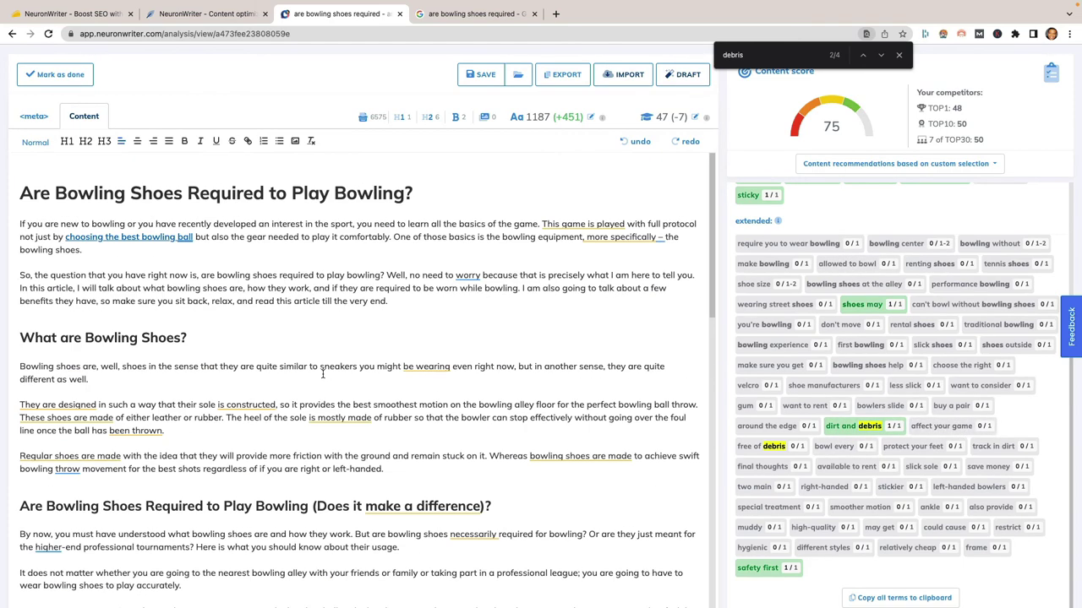
pyautogui.scroll(-3, 228, 372)
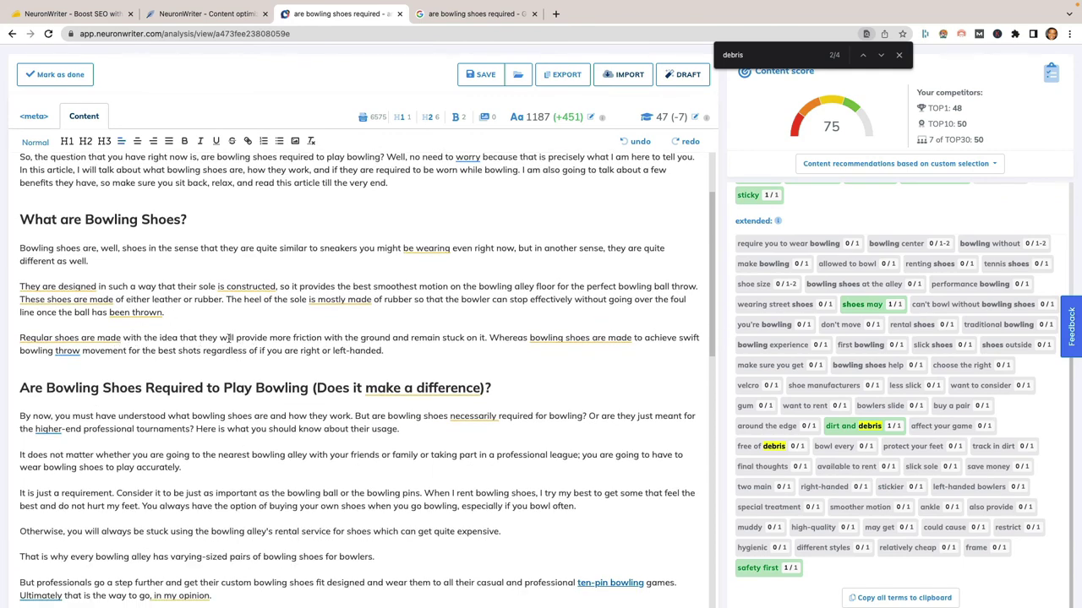
pyautogui.click(110, 338)
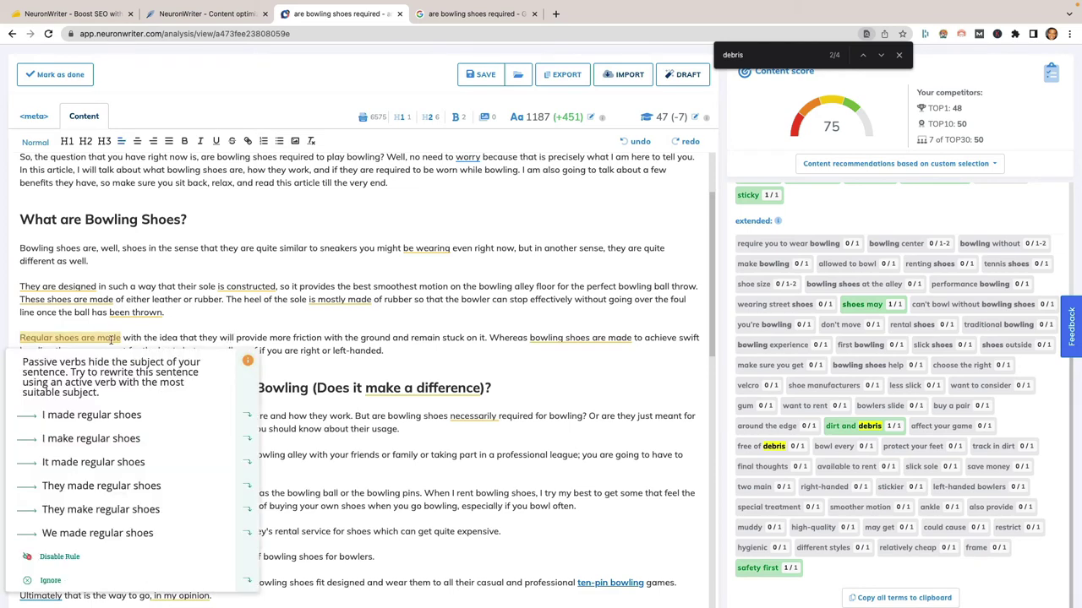
pyautogui.click(139, 338)
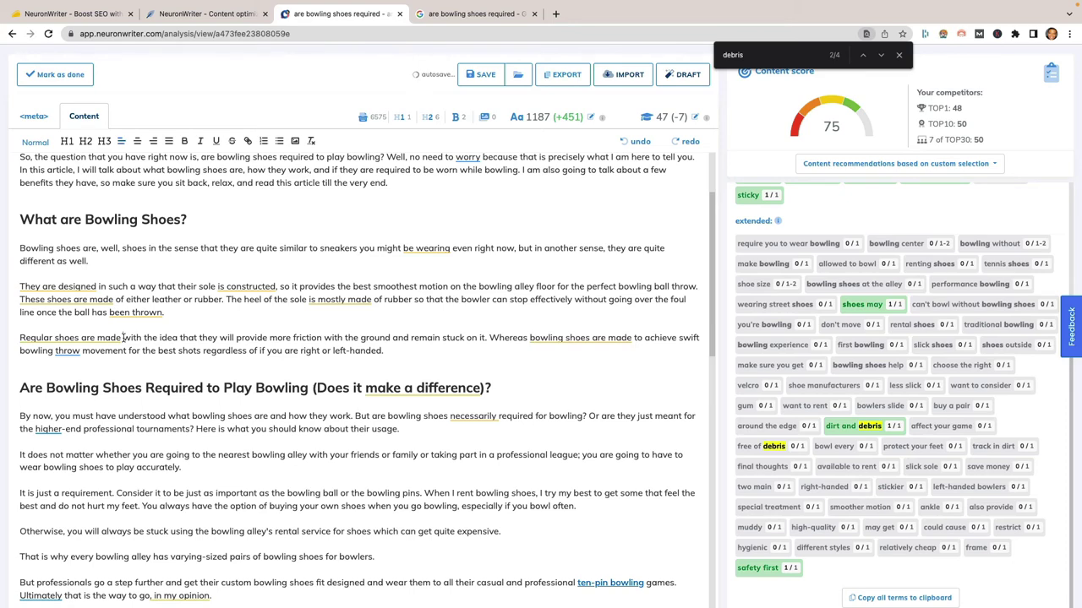
pyautogui.write('can ')
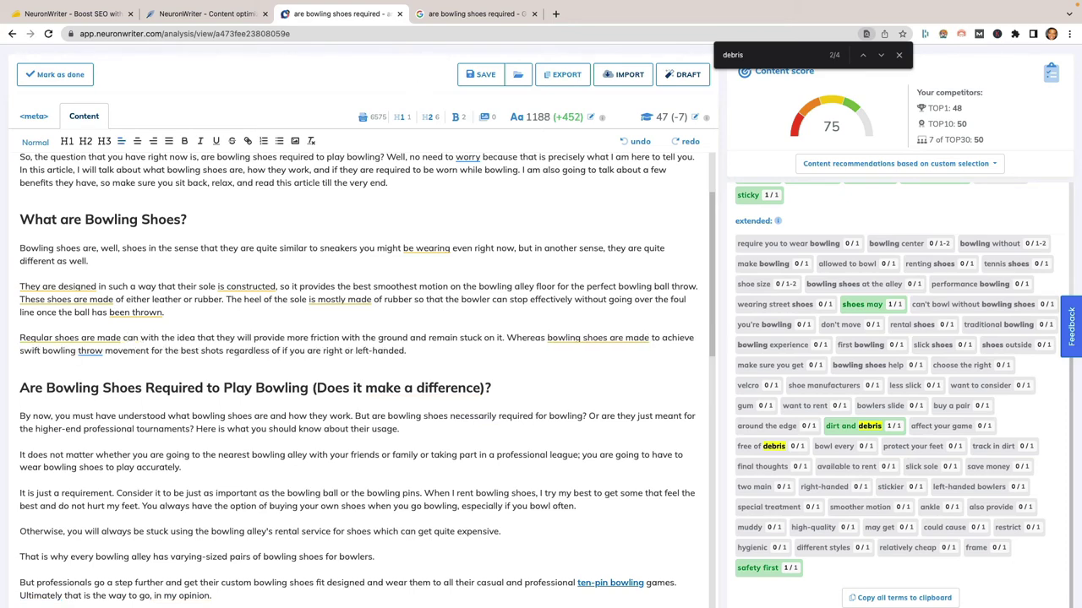
pyautogui.write('affect your g')
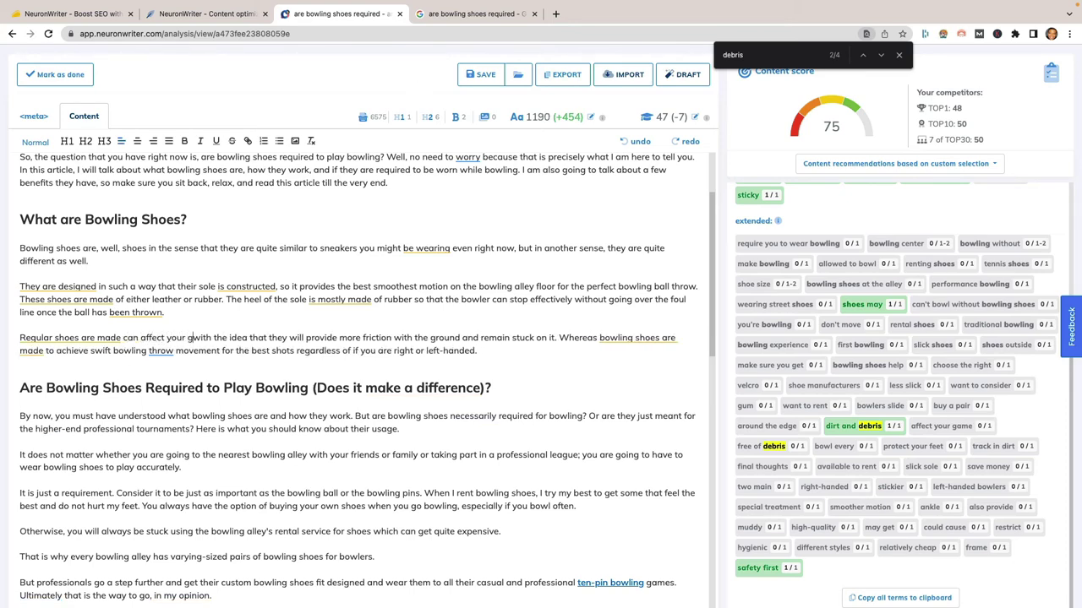
pyautogui.write('ame')
# - Replace "with the idea that" with "because" in the sentence about regular shoes
pyautogui.hotkey('shift', 'Right')
pyautogui.hotkey('shift', 'Right')
pyautogui.hotkey('shift', 'Right')
pyautogui.hotkey('shift', 'Right')
pyautogui.hotkey('shift', 'Right')
pyautogui.hotkey('shift', 'Right')
pyautogui.hotkey('shift', 'Right')
pyautogui.hotkey('shift', 'Right')
pyautogui.hotkey('shift', 'Right')
pyautogui.hotkey('shift', 'Right')
pyautogui.hotkey('shift', 'Right')
pyautogui.hotkey('shift', 'Right')
pyautogui.hotkey('shift', 'Right')
pyautogui.hotkey('shift', 'Right')
pyautogui.hotkey('shift', 'Right')
pyautogui.hotkey('shift', 'Right')
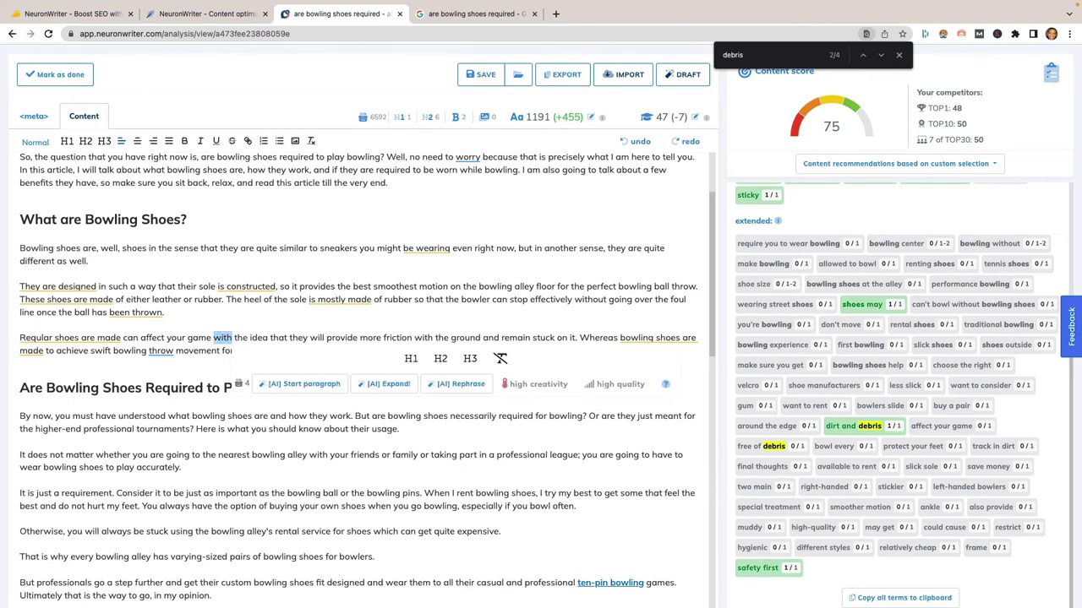
pyautogui.hotkey('shift', 'Right')
pyautogui.hotkey('shift', 'Right')
pyautogui.hotkey('shift', 'Right')
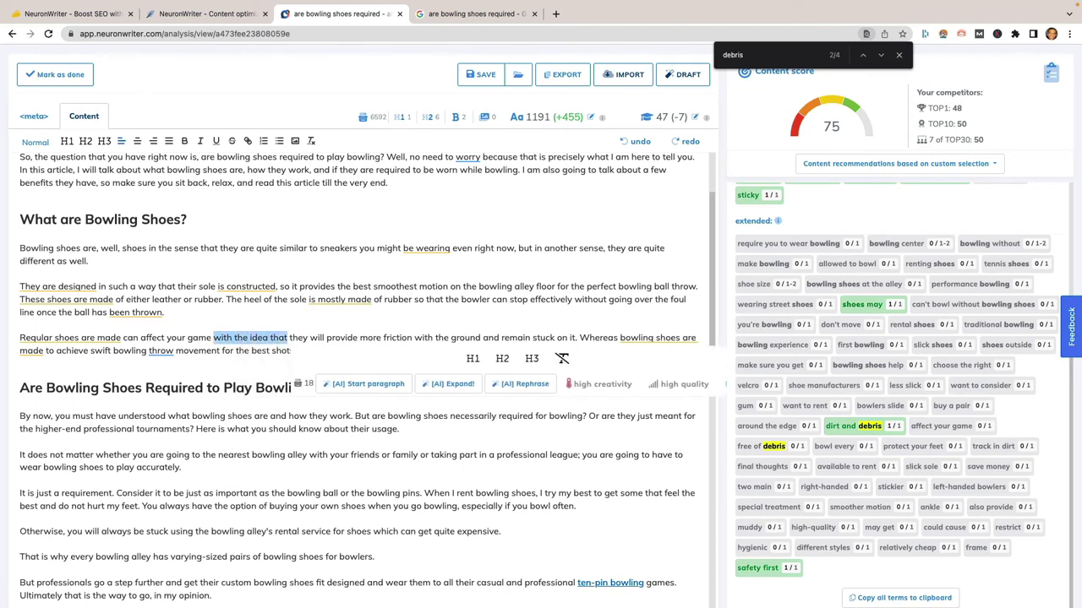
pyautogui.write('because')
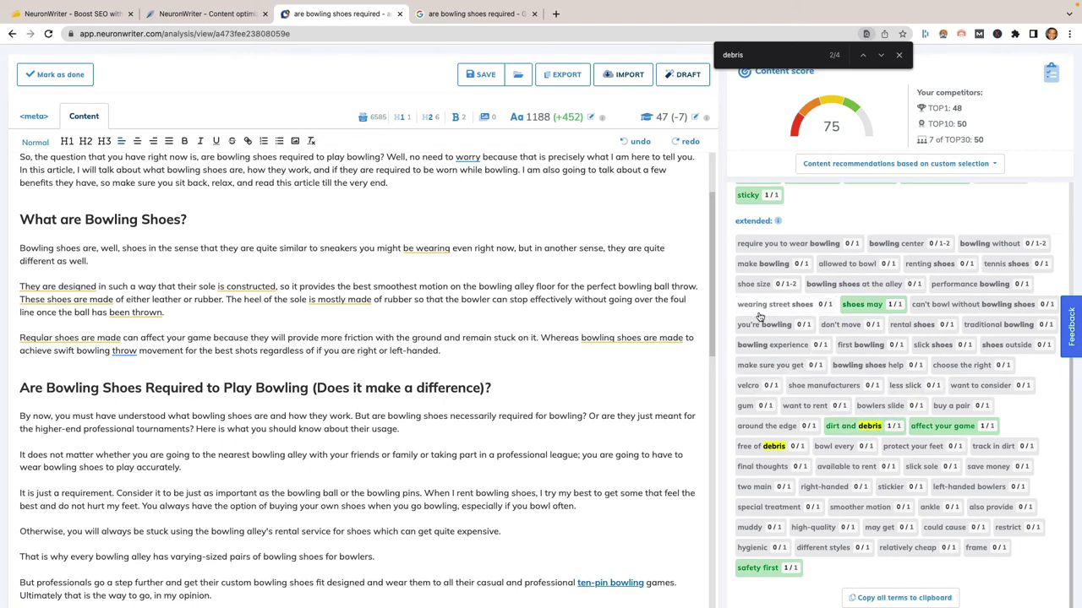
# - Search the page for "fit" and change "custom bowling shoes fit" to "custom bowling shoe size fit" in the paragraph about professionals
pyautogui.scroll(-1, 465, 406)
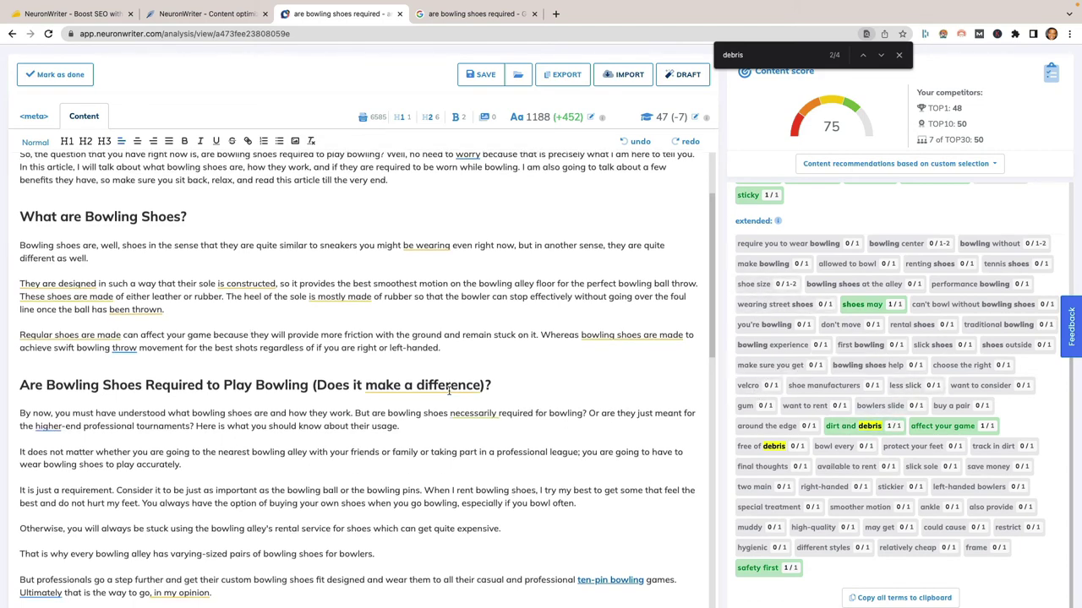
pyautogui.hotkey('ctrl', 'f')
pyautogui.write('fit')
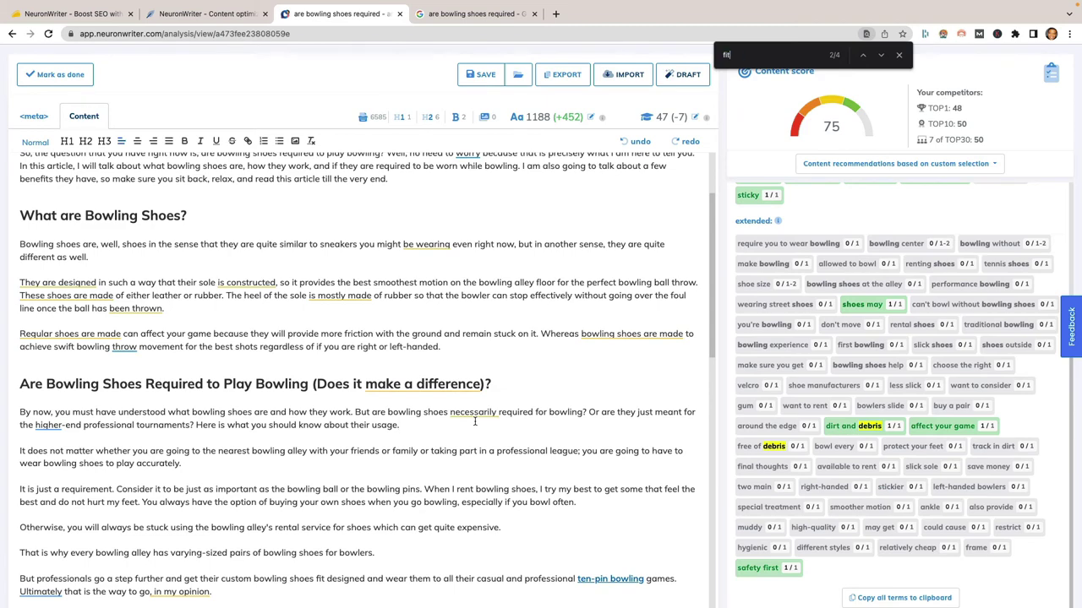
pyautogui.scroll(-3, 439, 439)
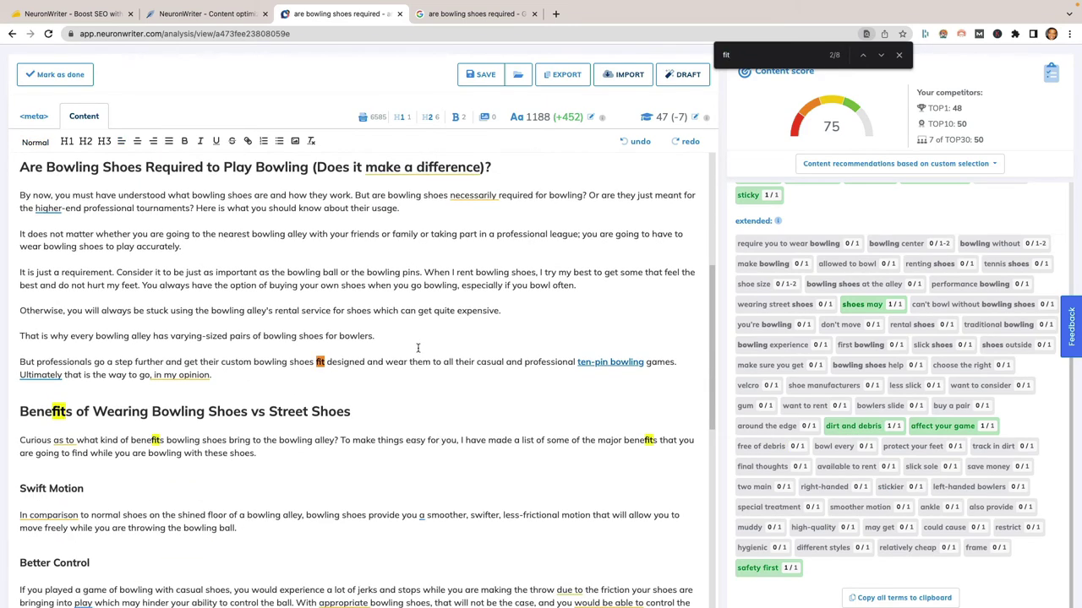
pyautogui.scroll(-1, 417, 347)
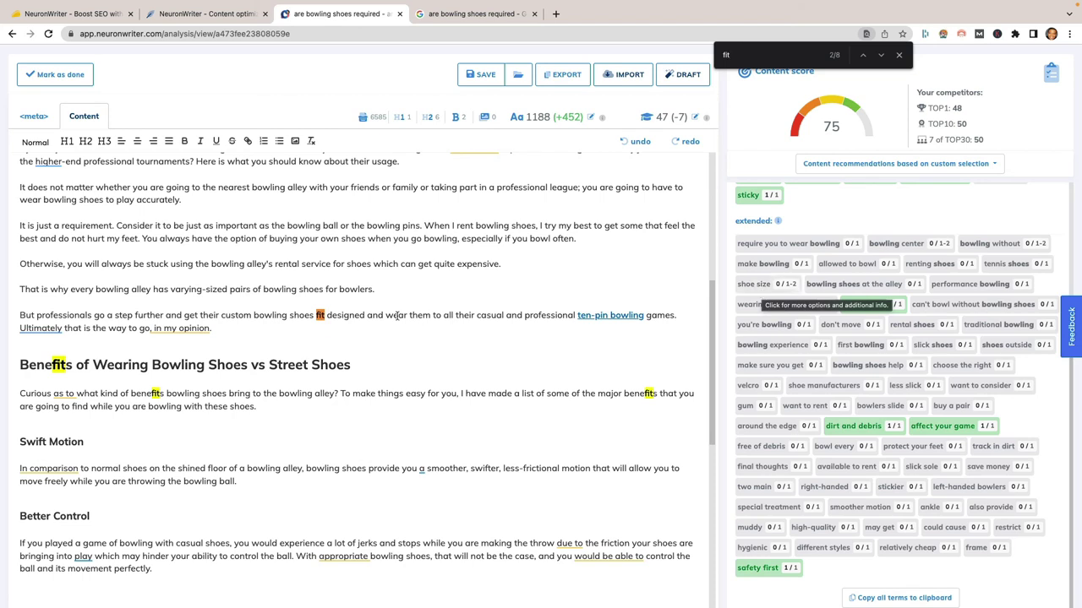
pyautogui.click(314, 317)
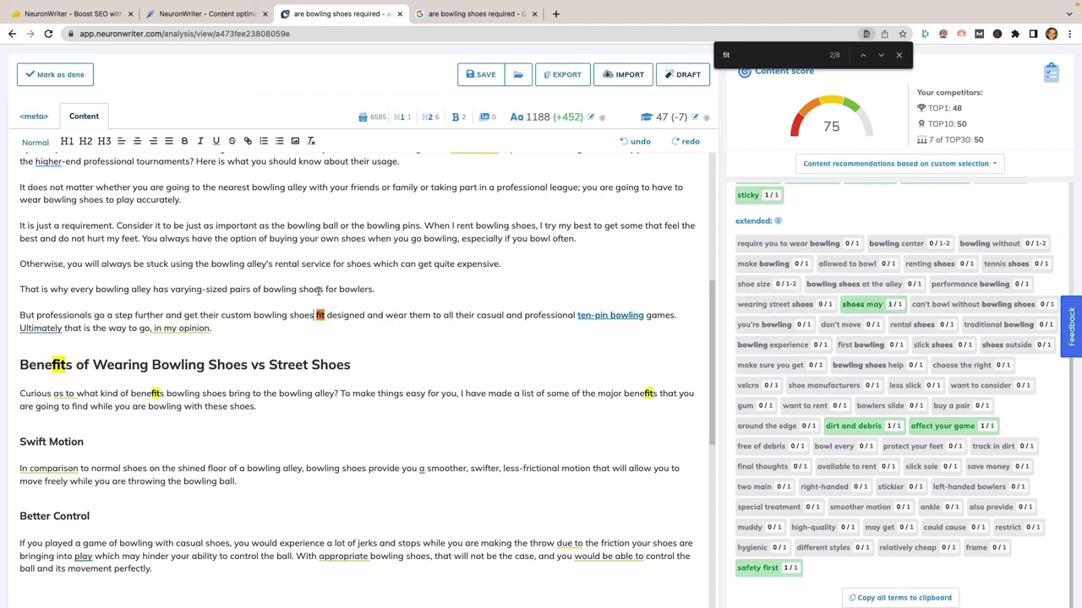
pyautogui.press('BackSpace')
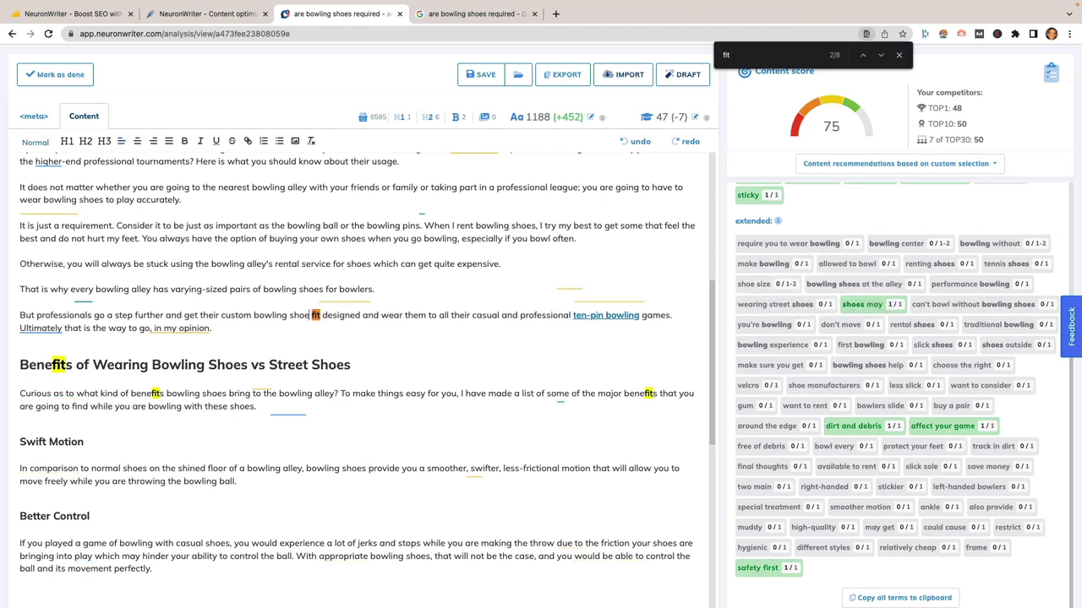
pyautogui.write('size')
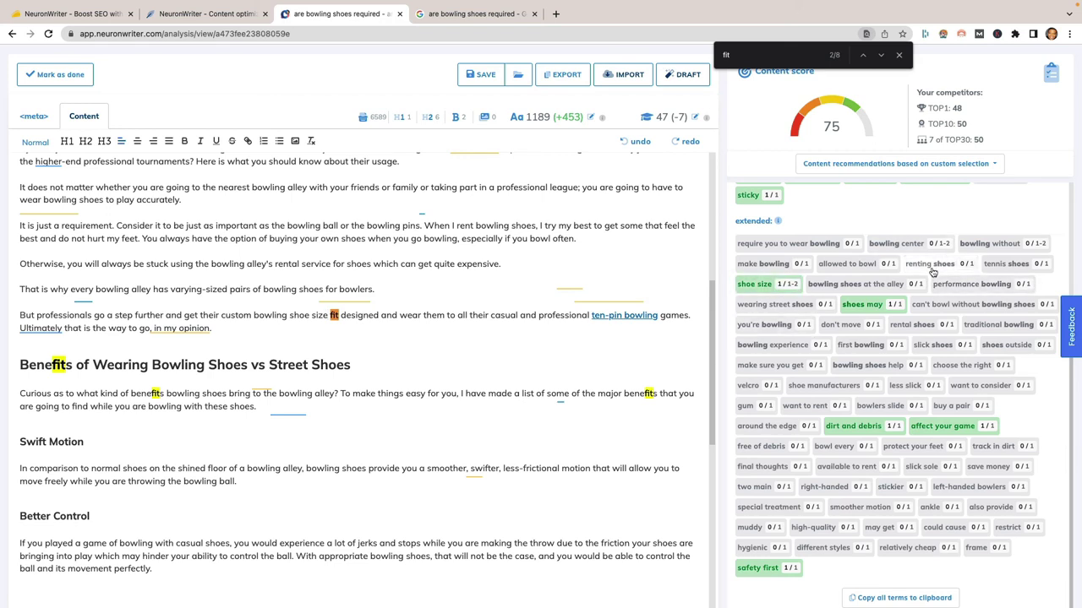
# - Search the page for "rent" and examine its matches in the article and suggested terms
pyautogui.click(518, 352)
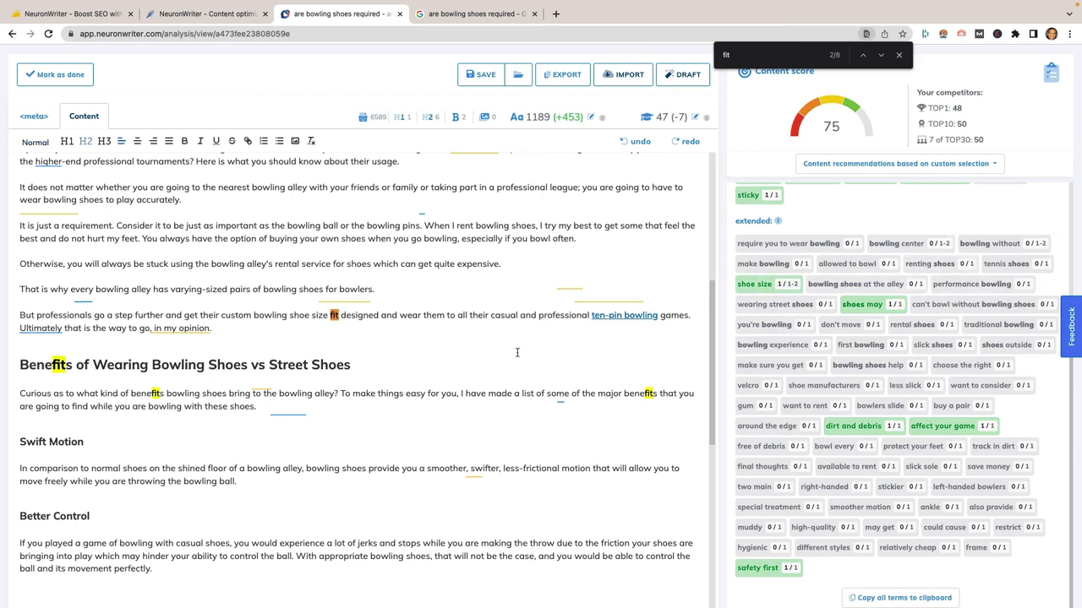
pyautogui.write('rent')
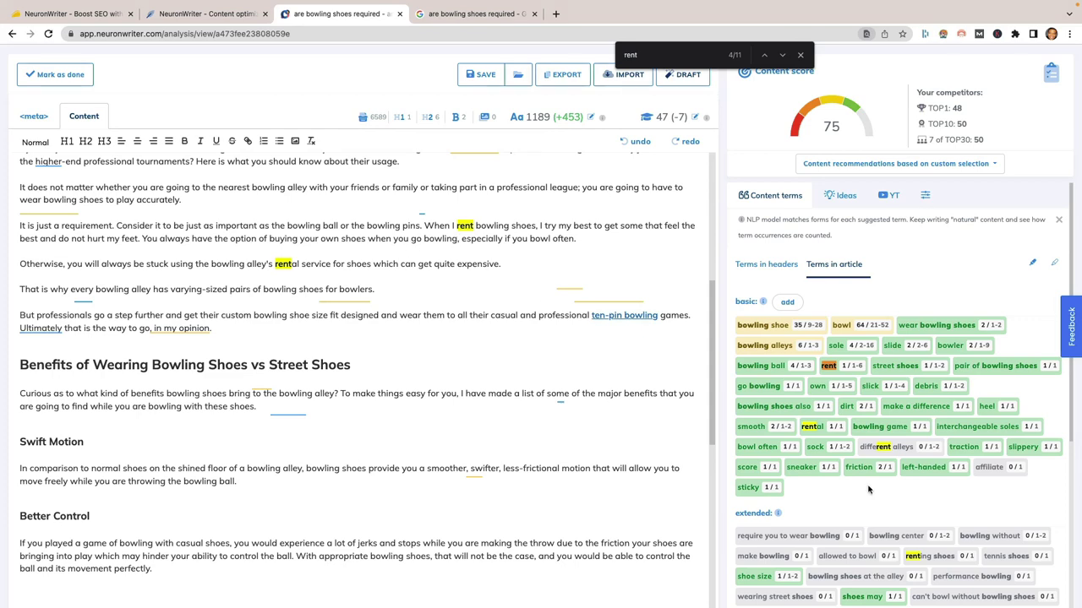
pyautogui.scroll(-2, 869, 490)
pyautogui.scroll(-1, 869, 490)
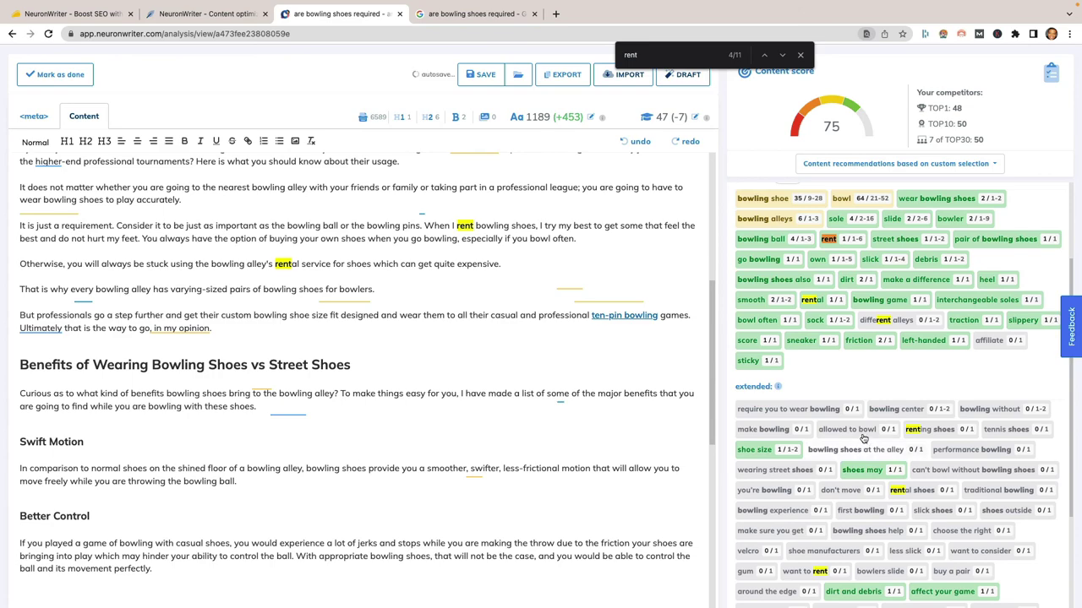
# - Replace "what bowling shoes are and how they work" with "that you are not allowed to bowl without them." after "By now, you must have understood"
pyautogui.click(357, 368)
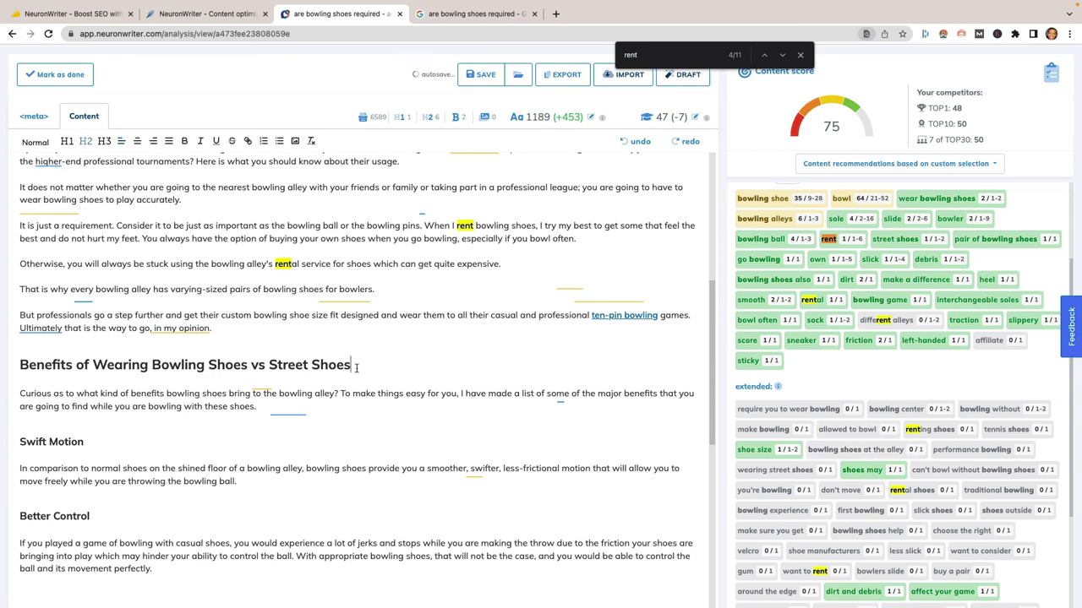
pyautogui.scroll(-2, 342, 357)
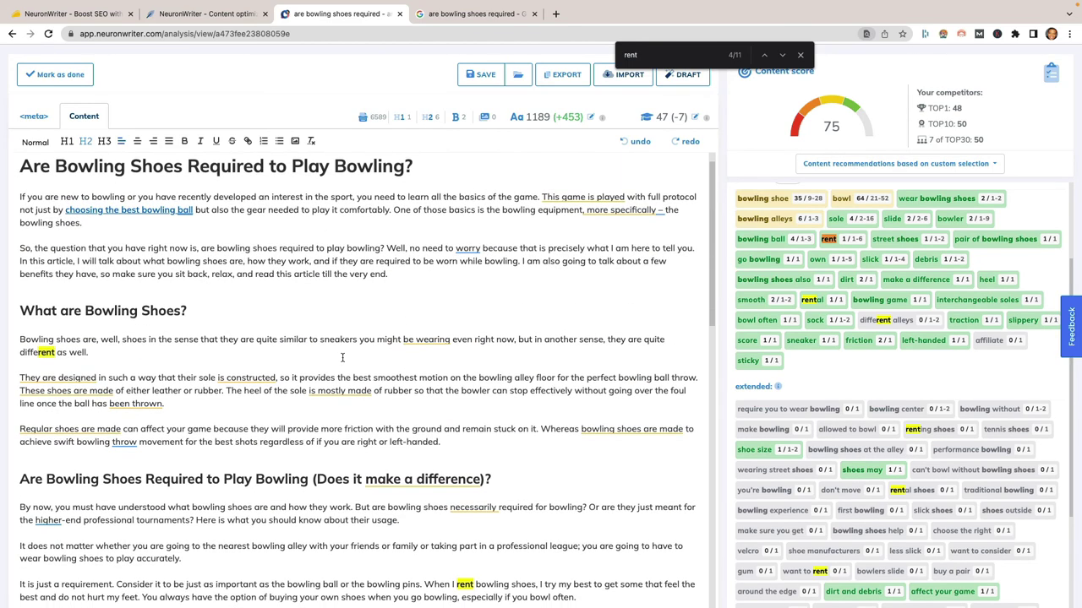
pyautogui.scroll(-4, 342, 358)
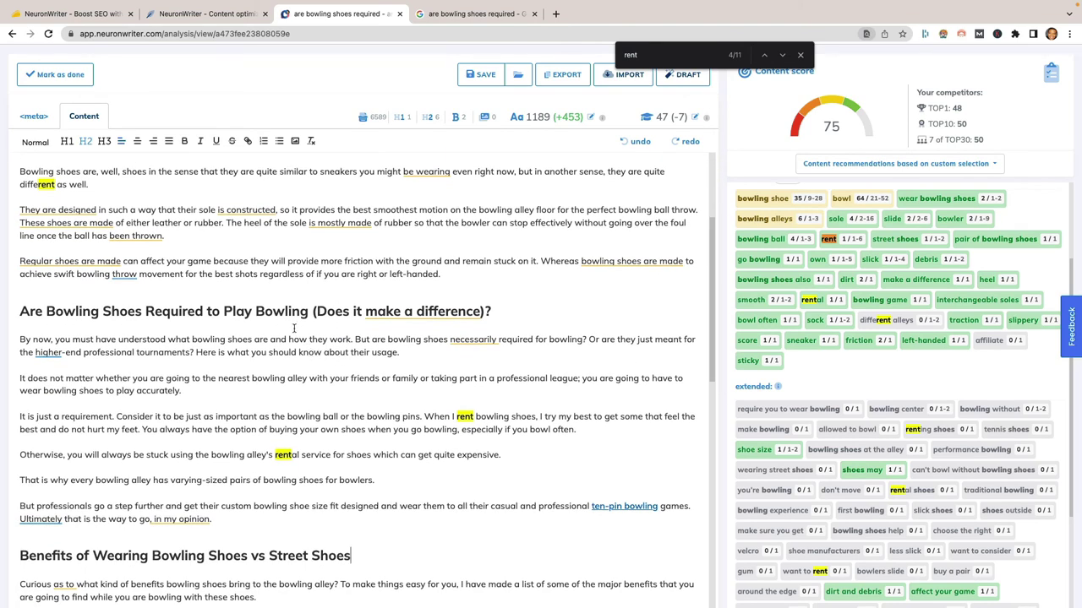
pyautogui.scroll(-1, 259, 350)
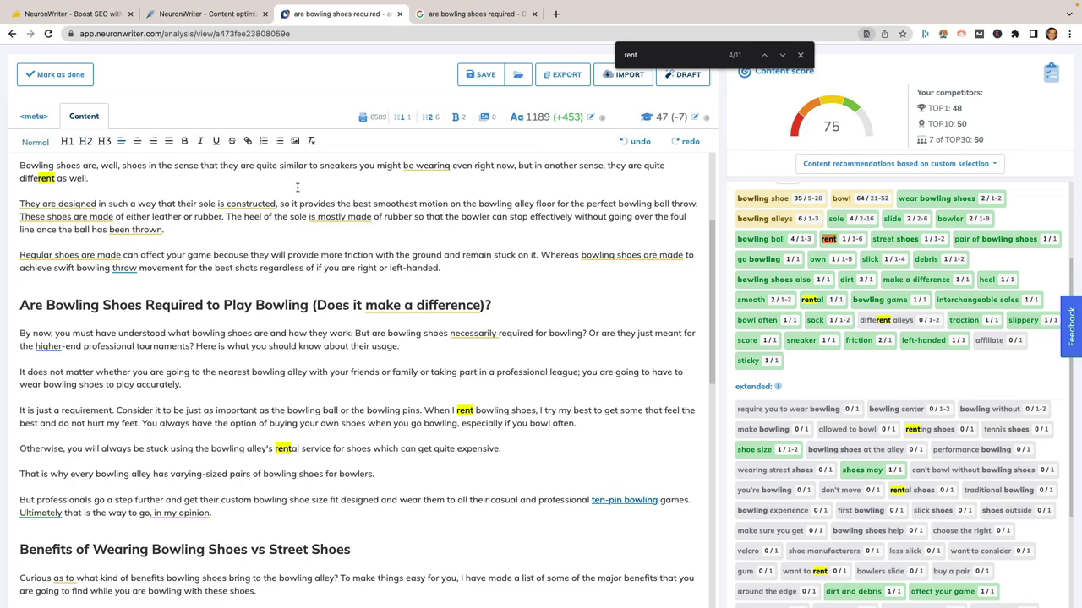
pyautogui.write('that ')
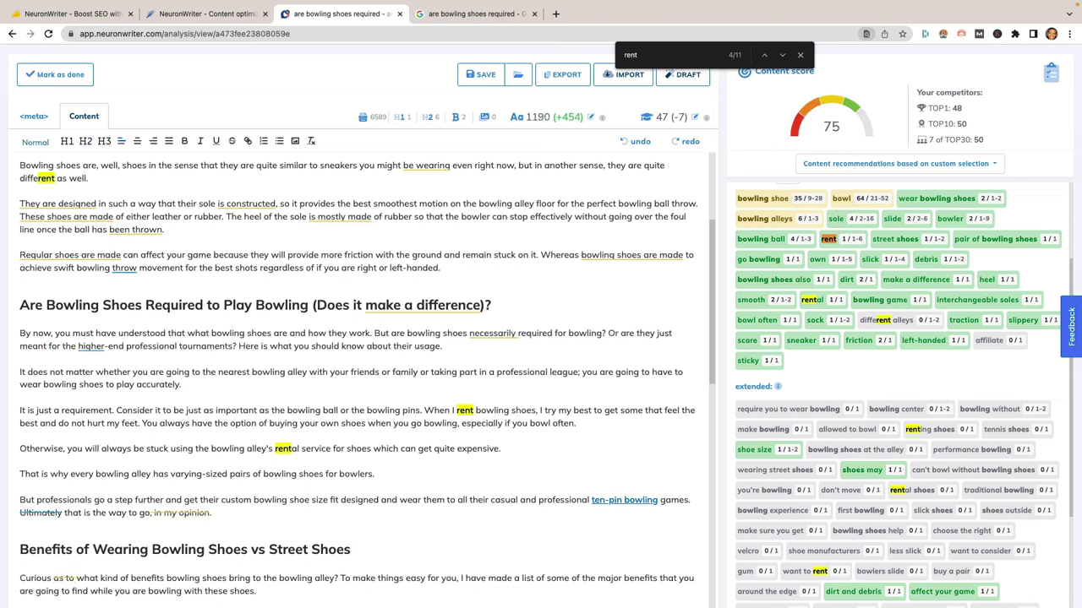
pyautogui.write('you are not al')
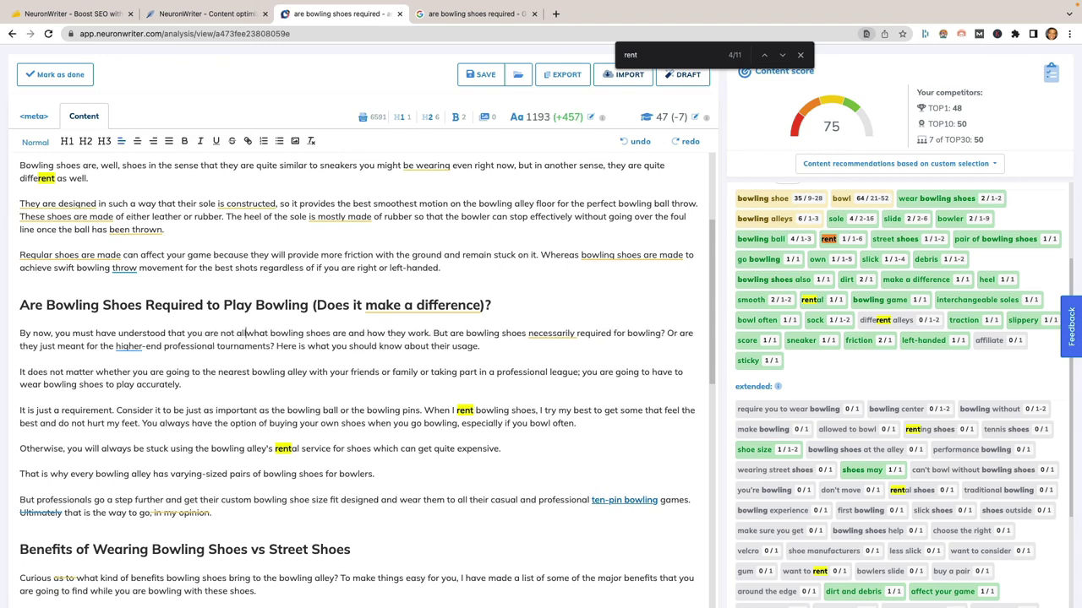
pyautogui.write('lowed to bowl')
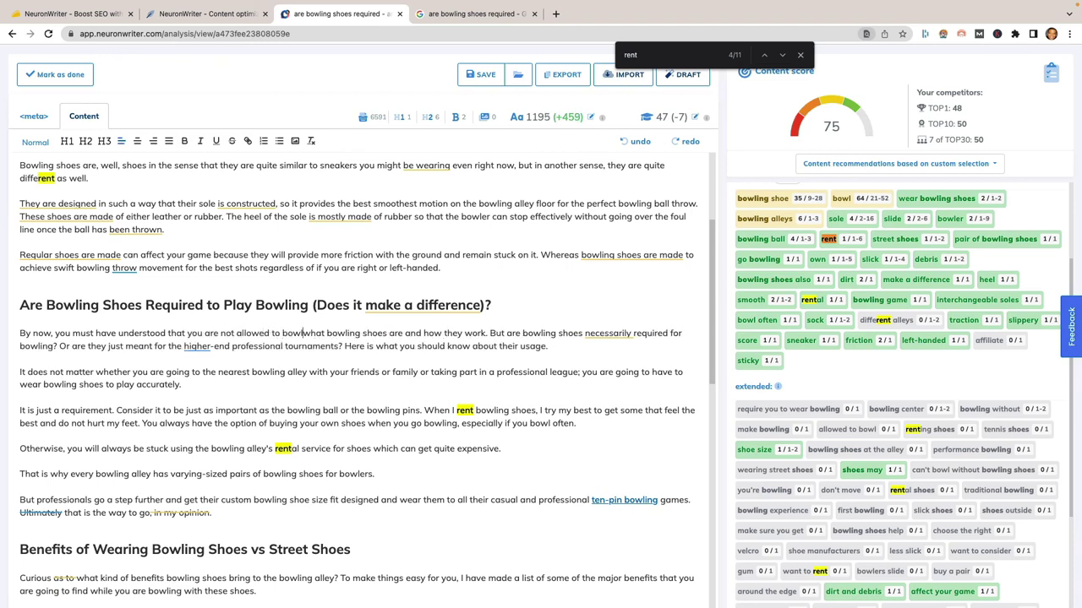
pyautogui.write(' without them.')
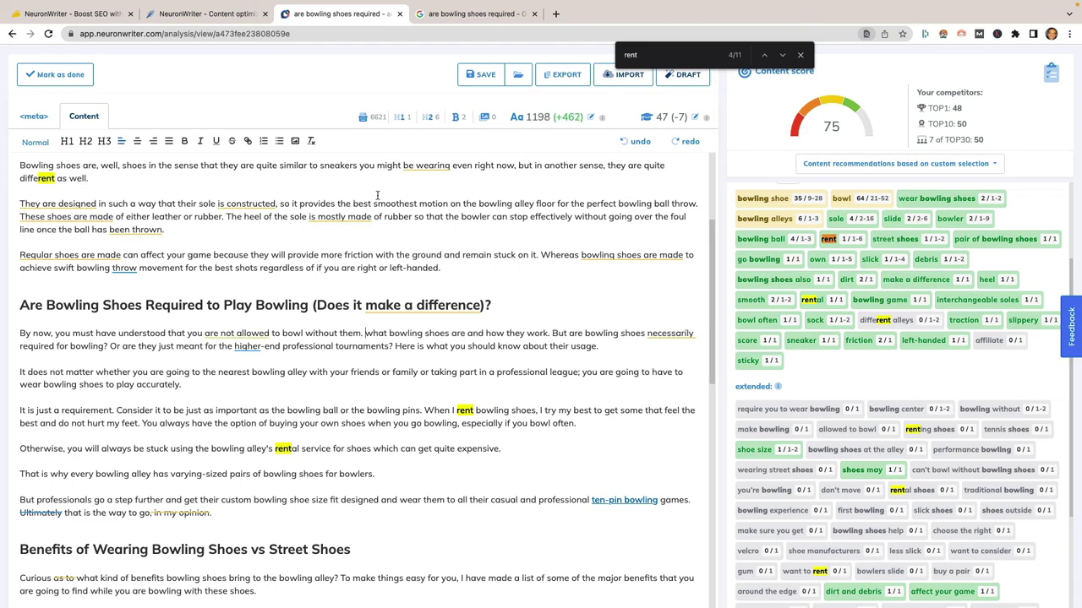
pyautogui.moveTo(365, 336); pyautogui.dragTo(549, 336)
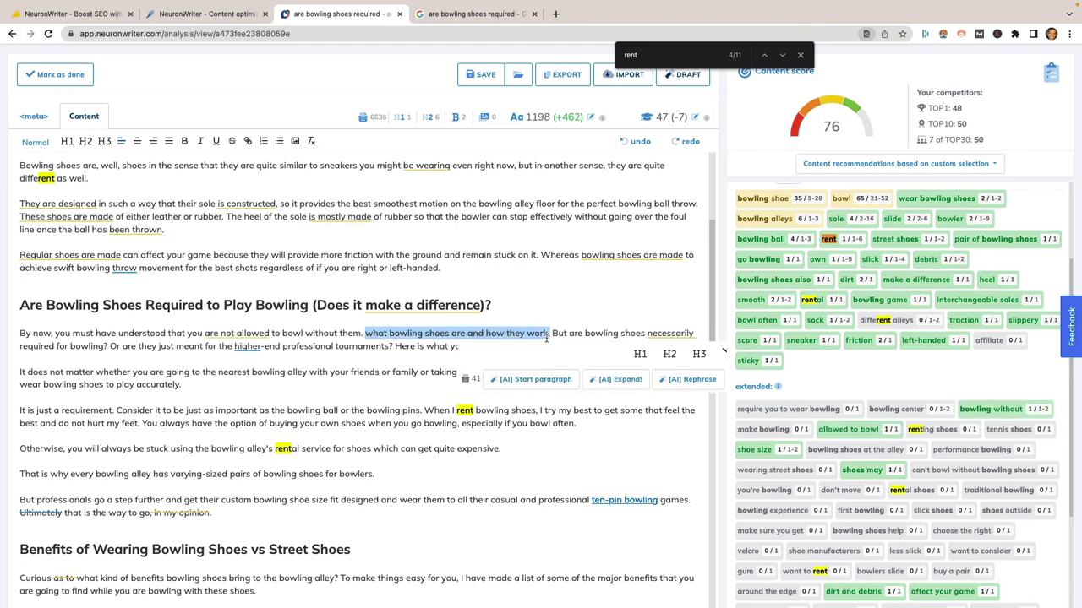
pyautogui.press('BackSpace')
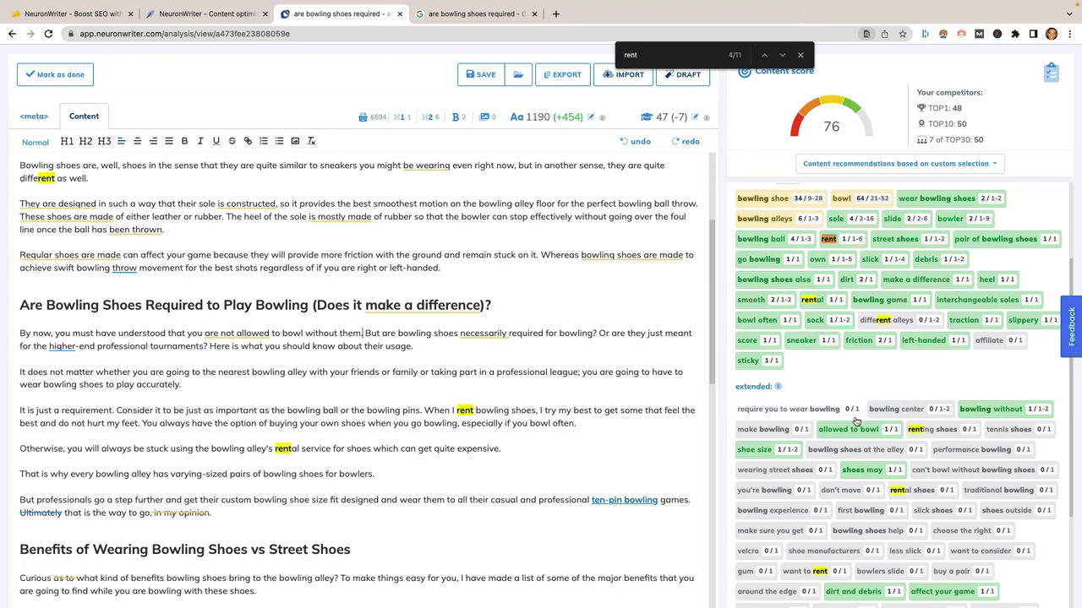
# - Review the extended terms and the article's opening, and switch to the Google results for "are bowling shoes required"
pyautogui.scroll(-2, 937, 401)
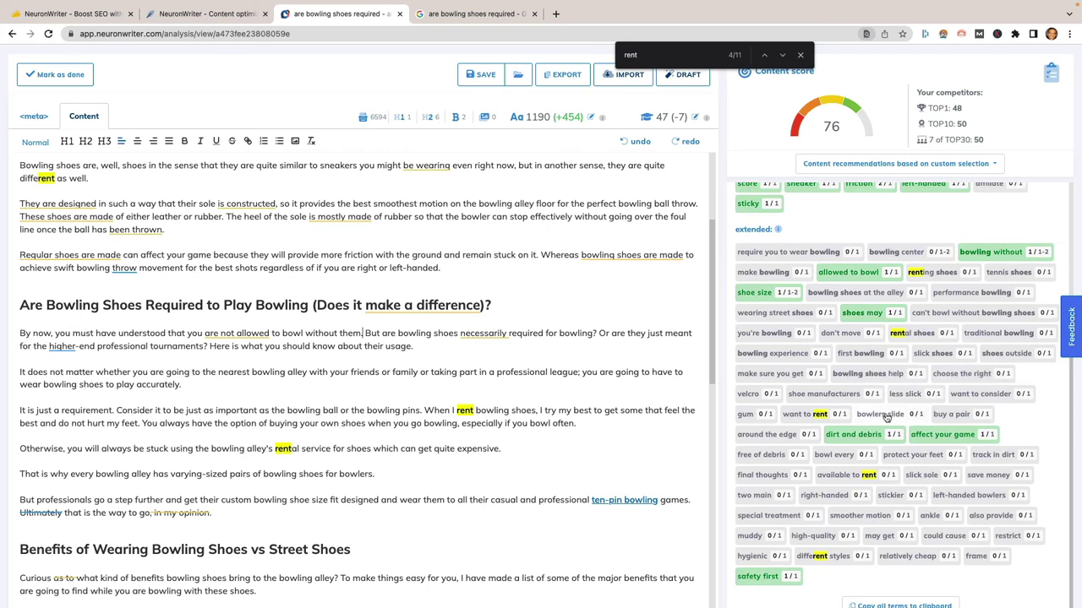
pyautogui.scroll(3, 885, 417)
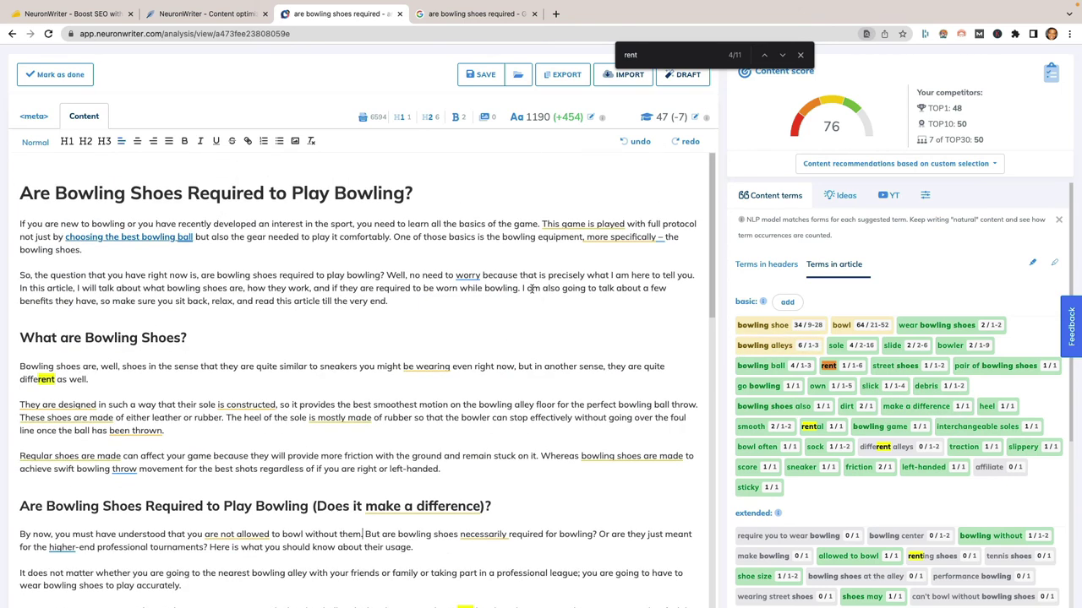
pyautogui.scroll(3, 156, 196)
pyautogui.tripleClick(156, 196)
pyautogui.click(276, 193)
pyautogui.click(482, 17)
pyautogui.scroll(5, 449, 285)
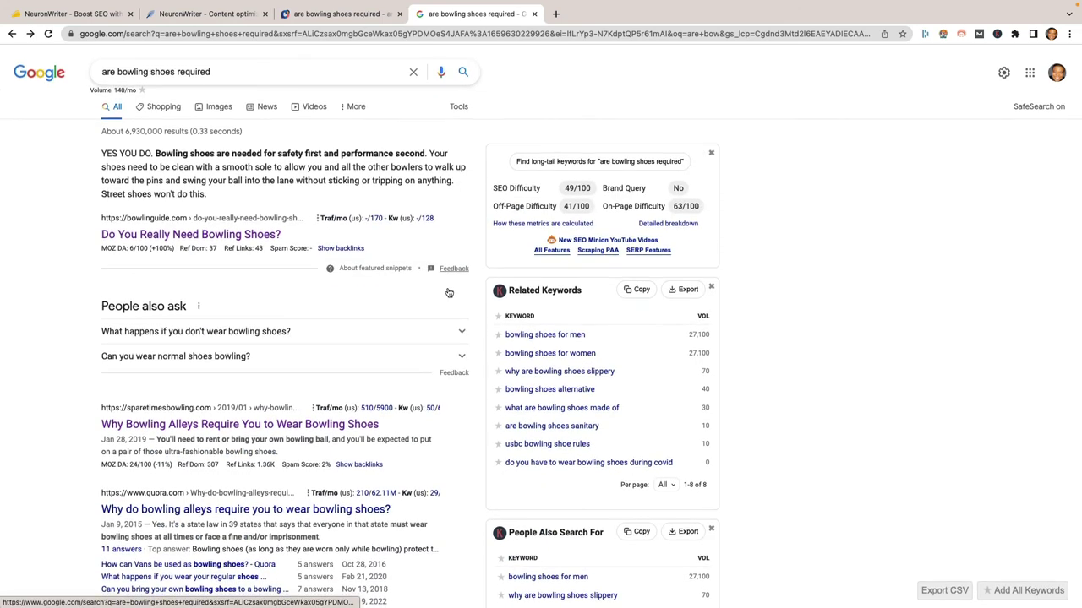
# - Check the Google results for the query, return to the NeuronWriter analysis, and examine its content score, extended terms and article text
pyautogui.scroll(-3, 406, 369)
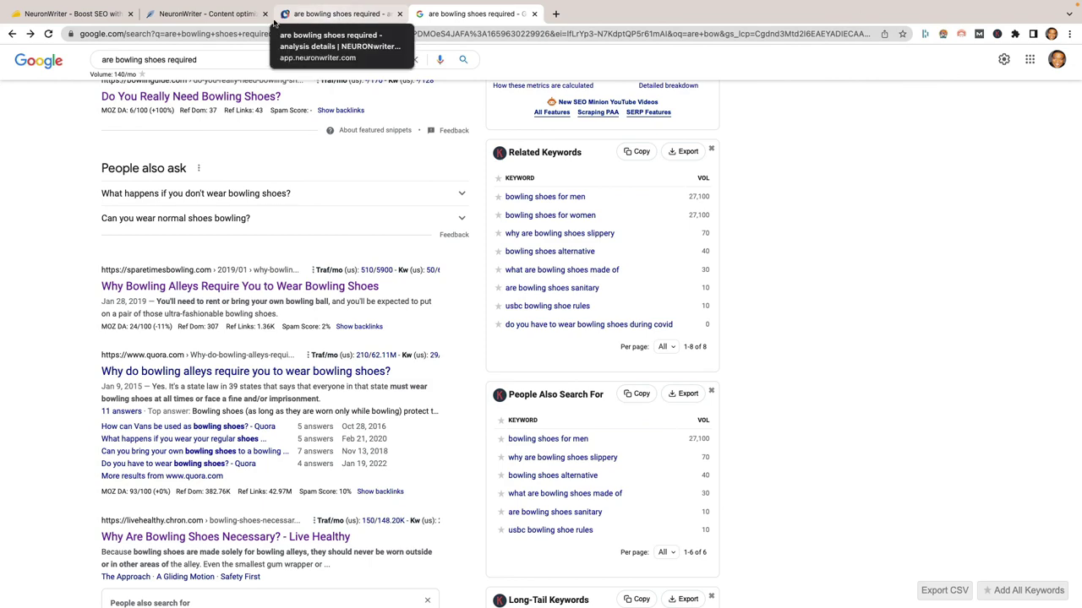
pyautogui.click(342, 15)
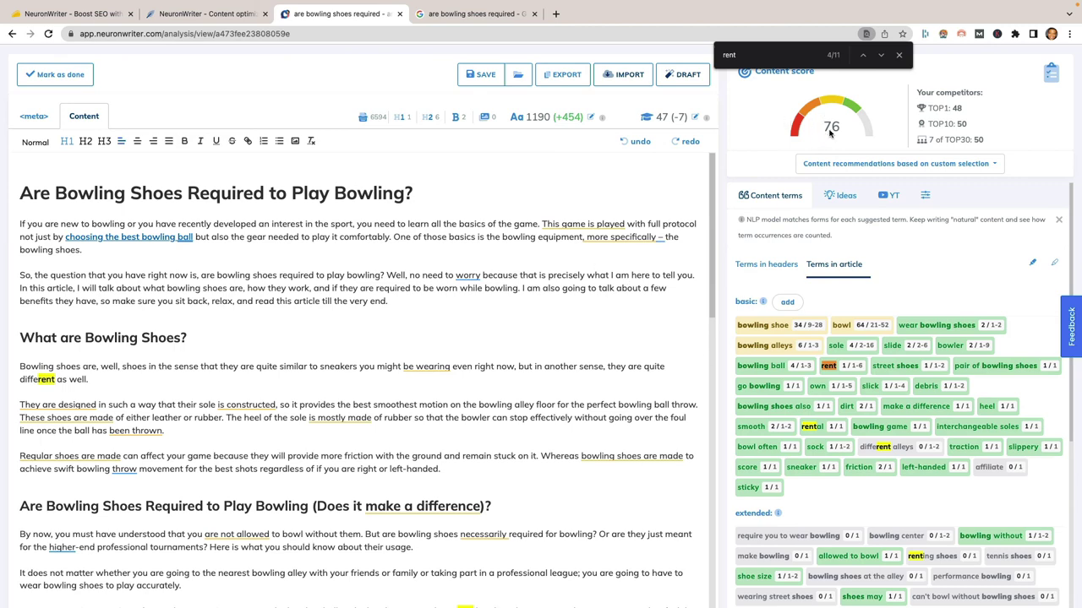
pyautogui.scroll(-2, 846, 502)
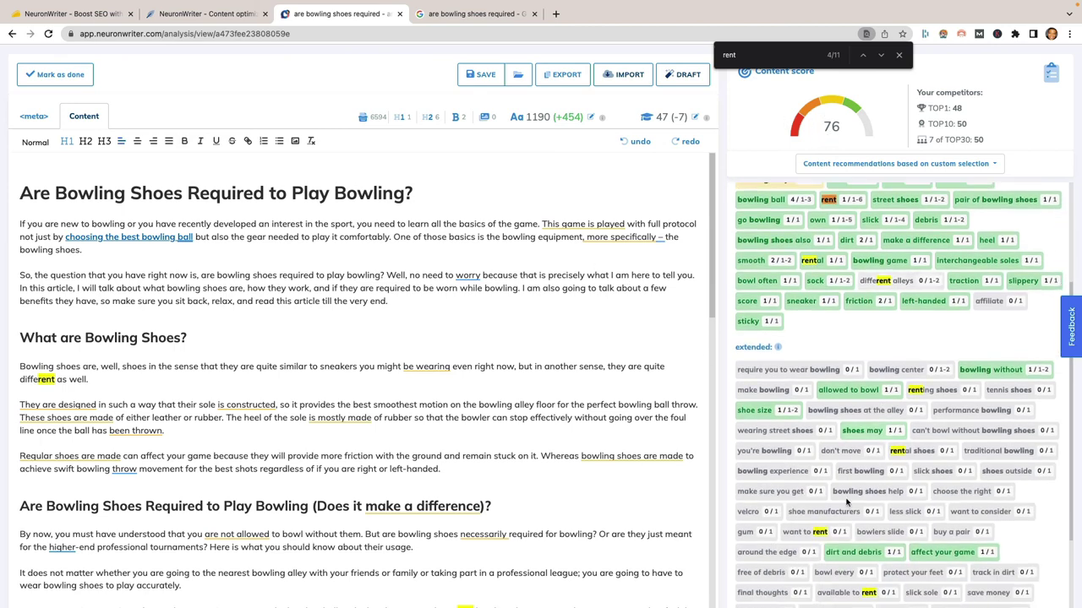
pyautogui.scroll(-20, 430, 326)
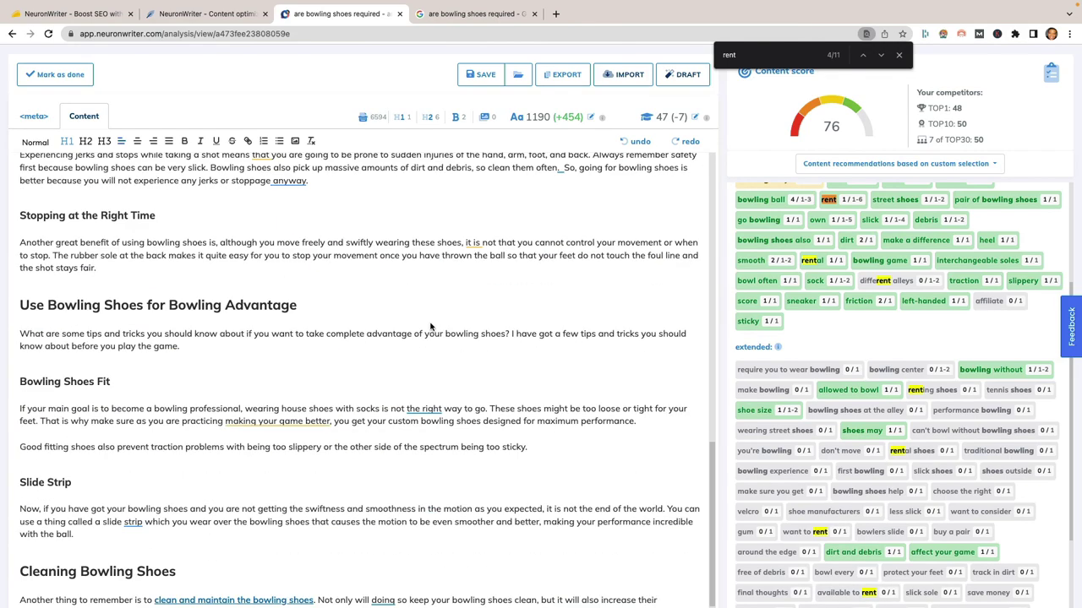
pyautogui.scroll(20, 431, 327)
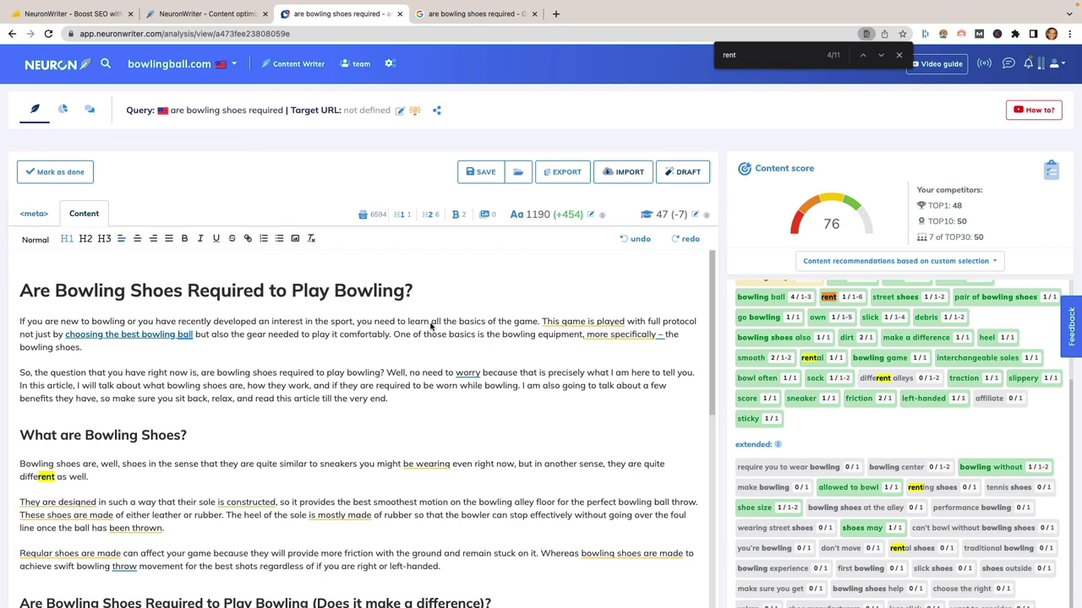
# - Select the whole article, clear the selection, and review the opening sections alongside the basic and extended suggested terms
pyautogui.press('super+a')
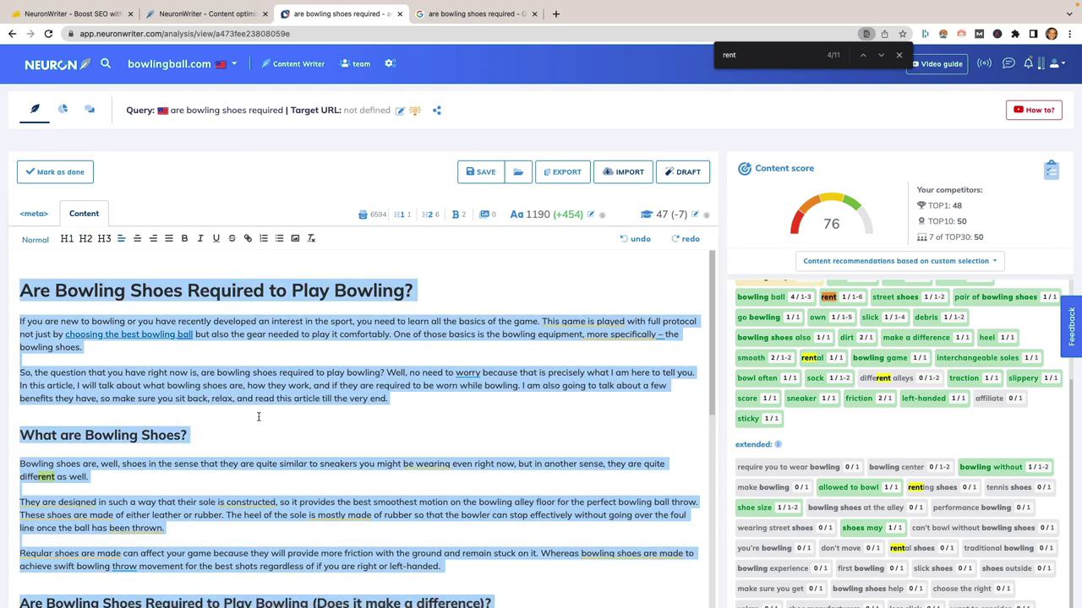
pyautogui.click(325, 410)
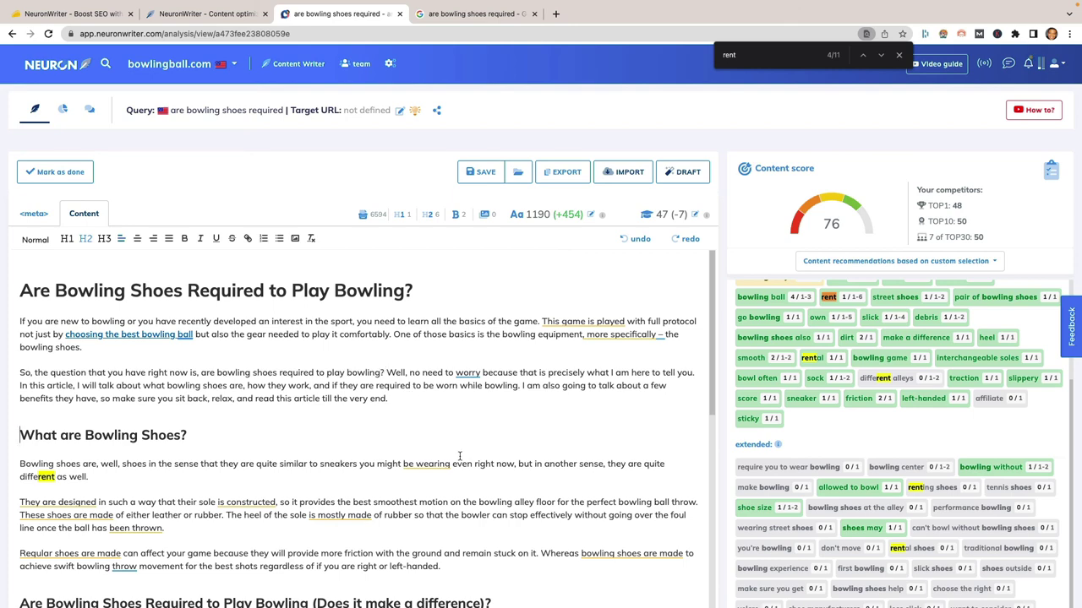
pyautogui.scroll(-3, 460, 457)
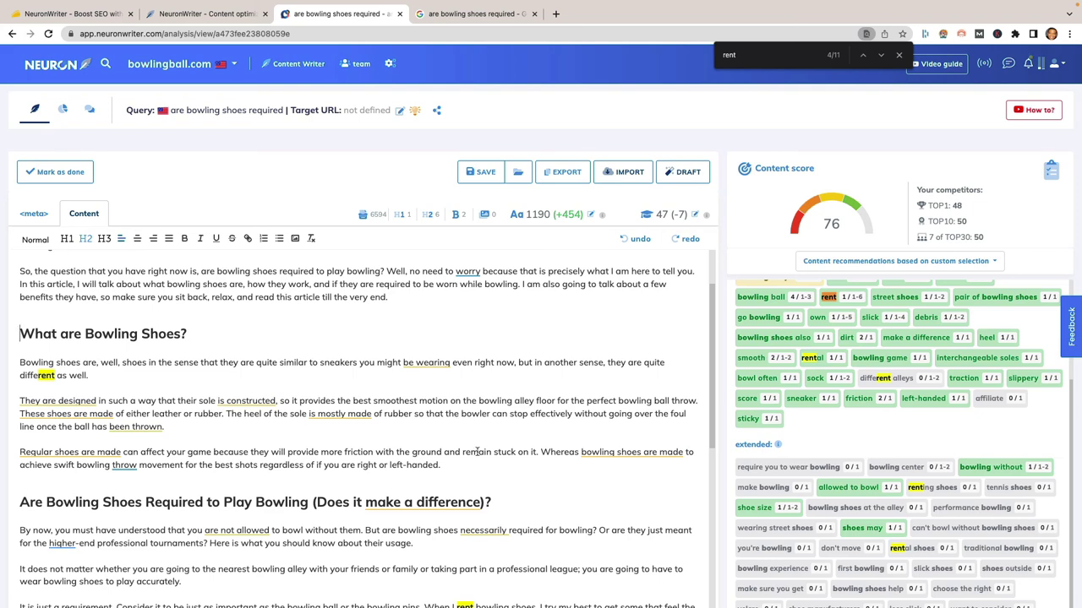
pyautogui.scroll(-3, 531, 446)
pyautogui.scroll(3, 529, 446)
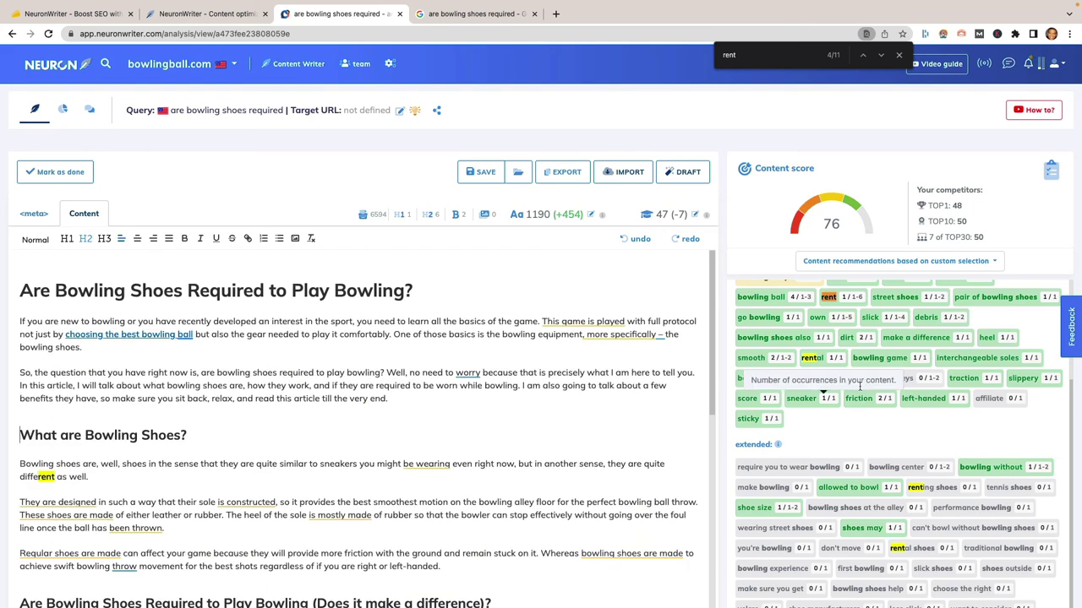
pyautogui.scroll(1, 935, 457)
pyautogui.scroll(3, 935, 457)
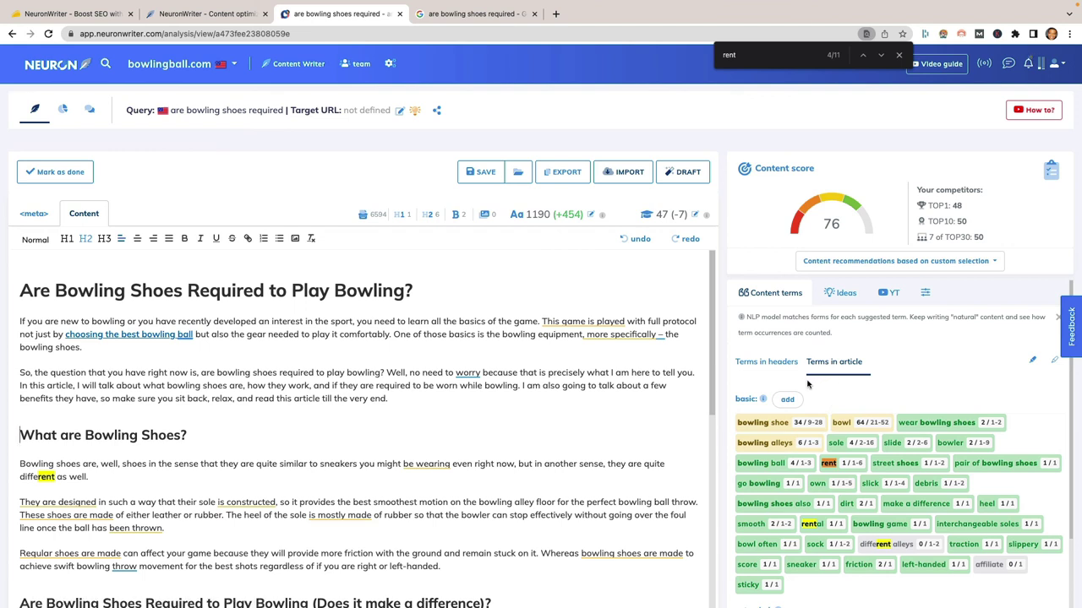
# - Switch to the AppSumo page for NeuronWriter and examine the lifetime deal's price, plan features and code stacking options
pyautogui.click(91, 15)
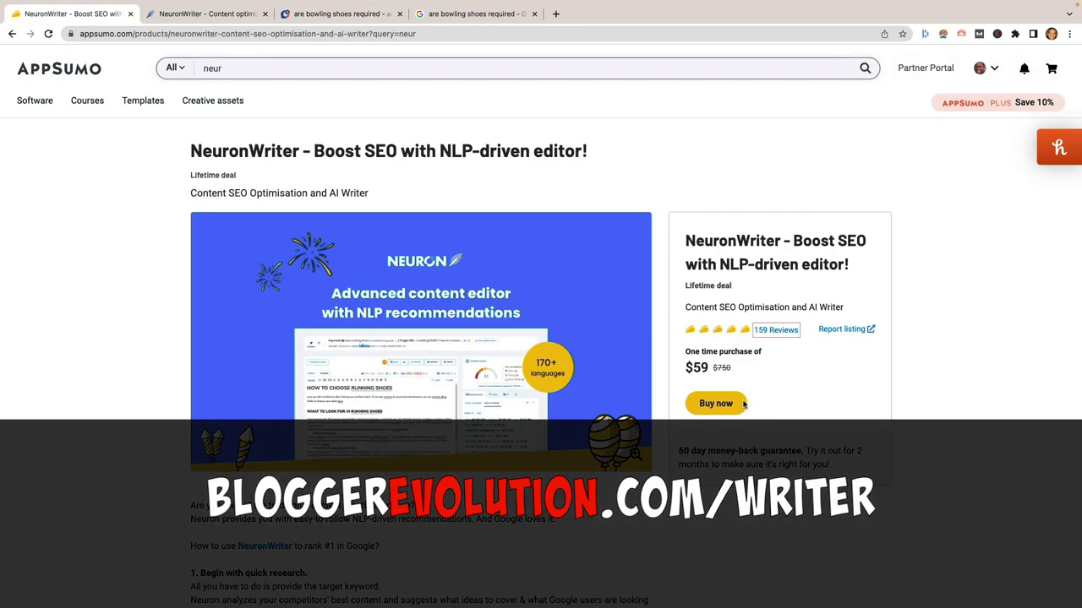
pyautogui.moveTo(747, 289); pyautogui.dragTo(677, 286)
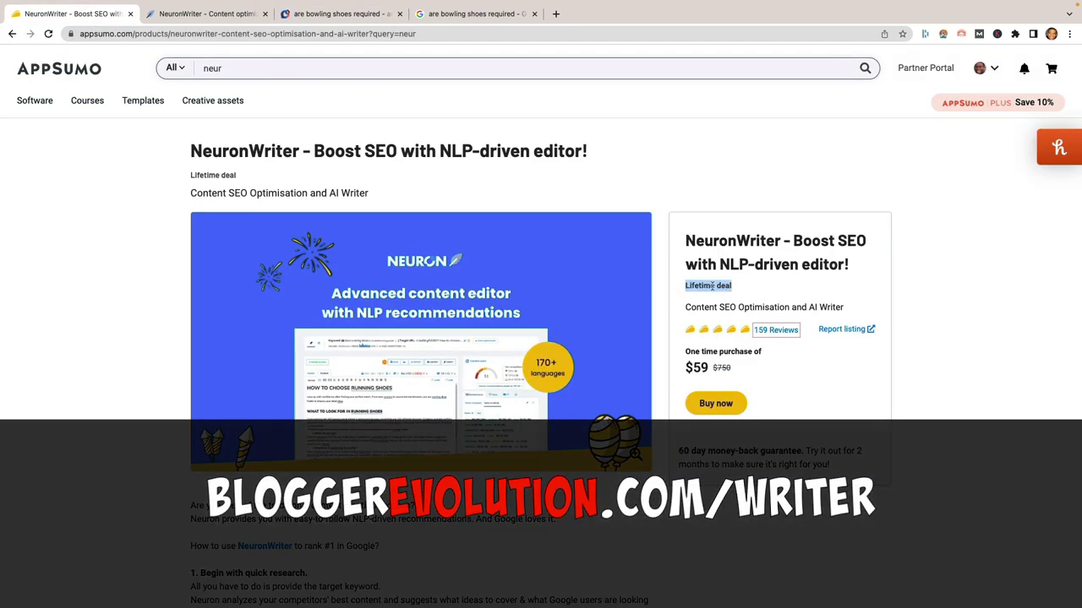
pyautogui.click(712, 287)
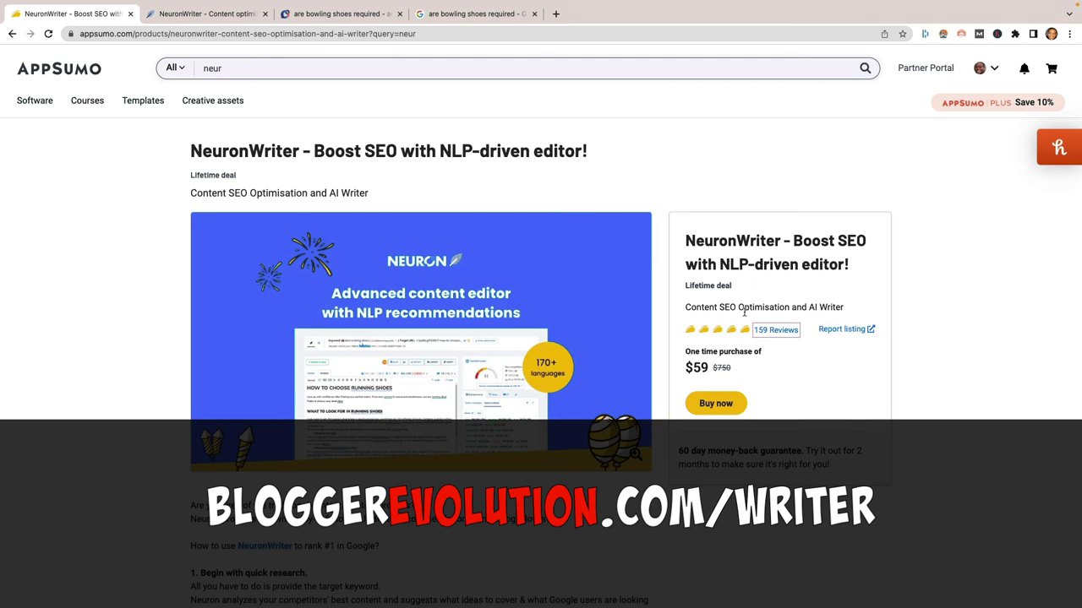
pyautogui.scroll(-8, 701, 411)
pyautogui.scroll(-10, 701, 411)
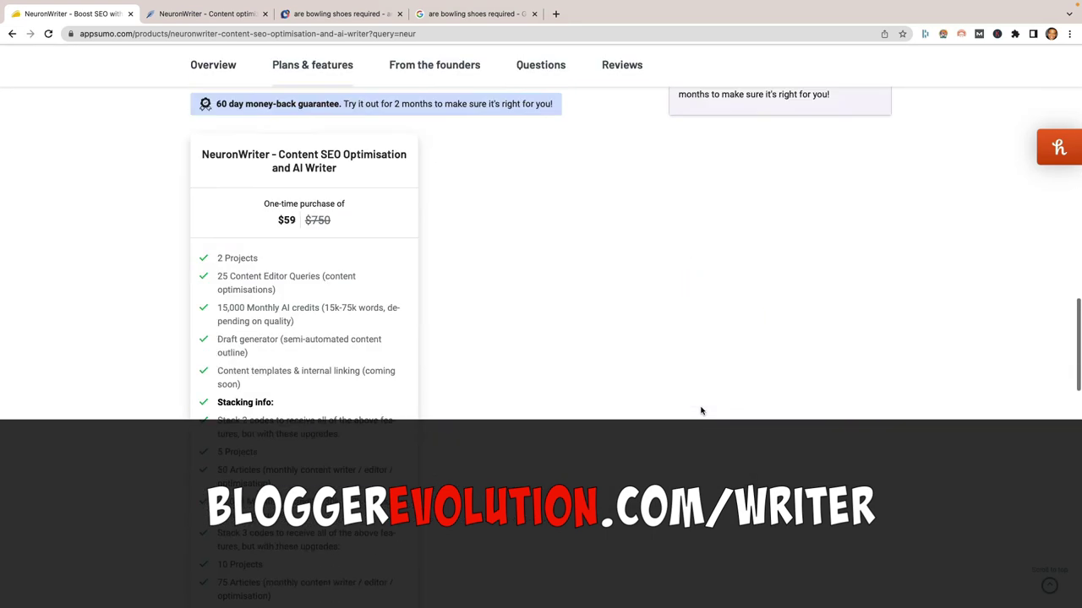
pyautogui.scroll(5, 701, 411)
pyautogui.scroll(2, 701, 410)
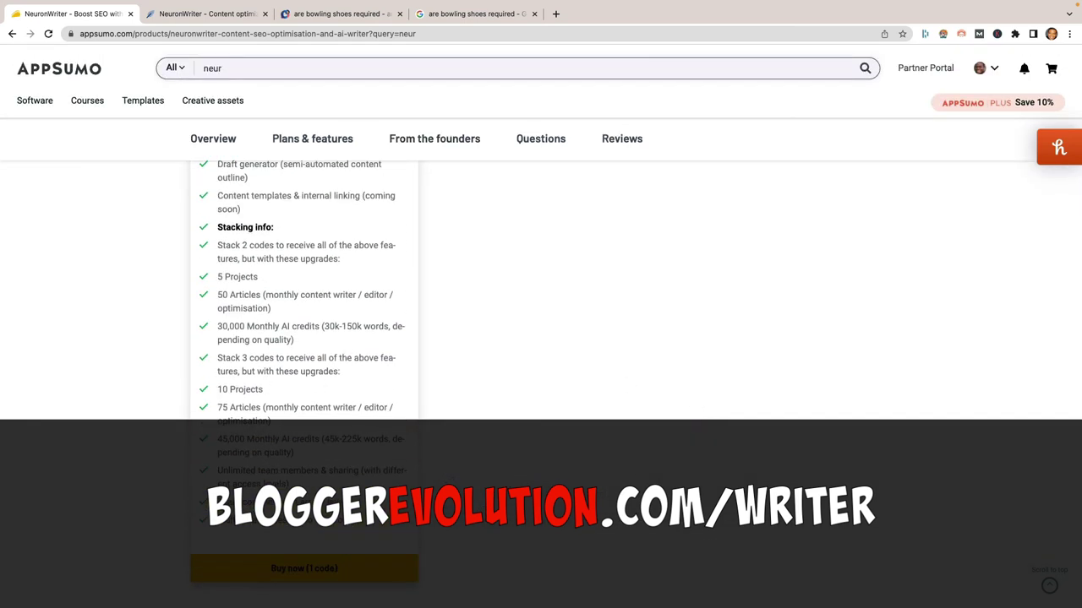
pyautogui.scroll(10, 541, 338)
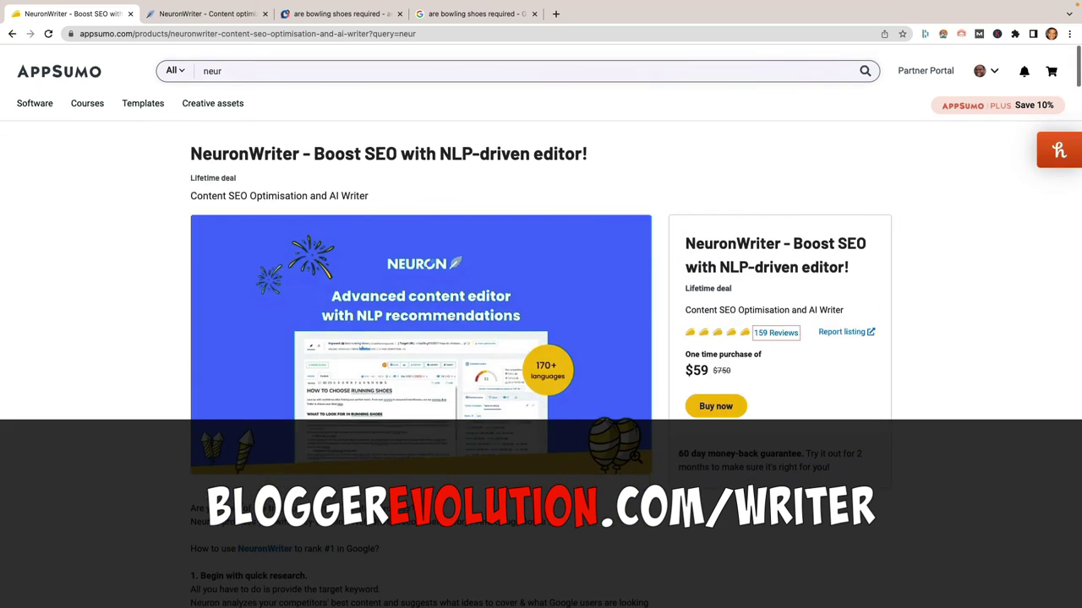